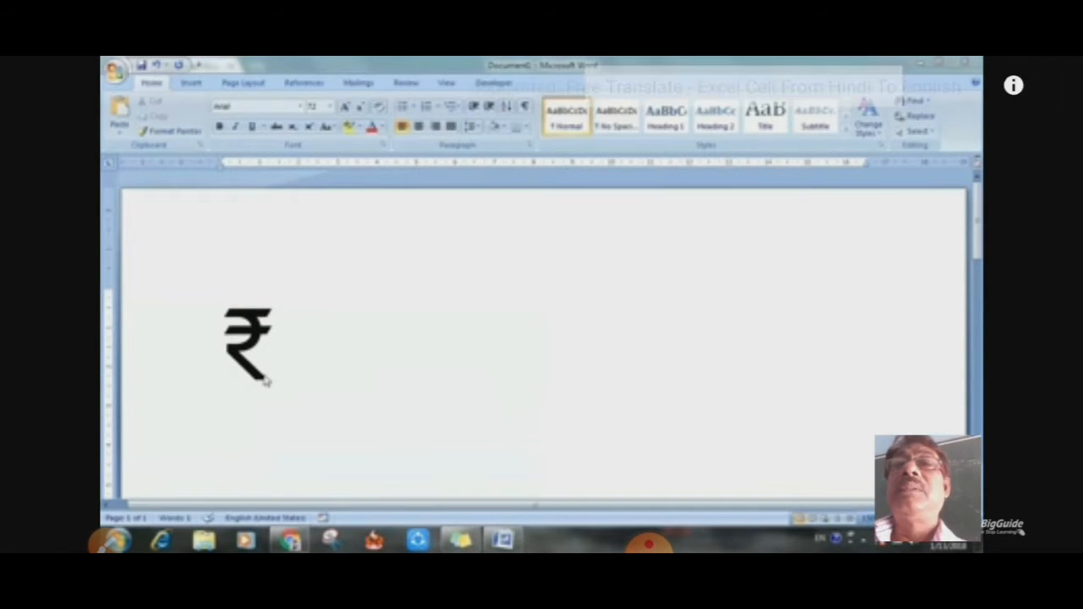
Open the Region and Language settings from Control Panel and apply English (India) as the regional format
click(124, 541)
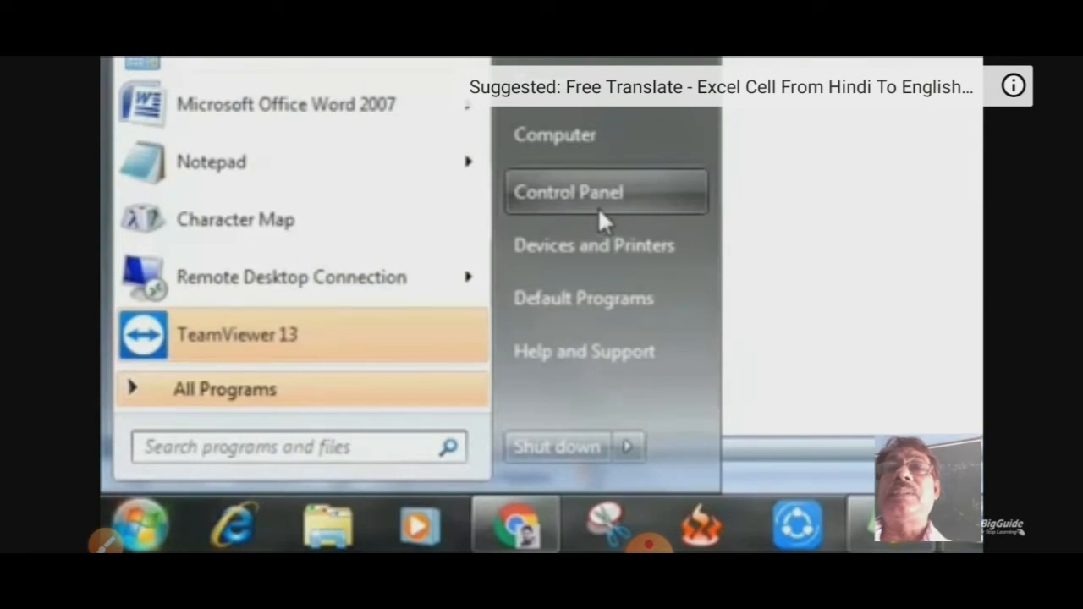
click(599, 213)
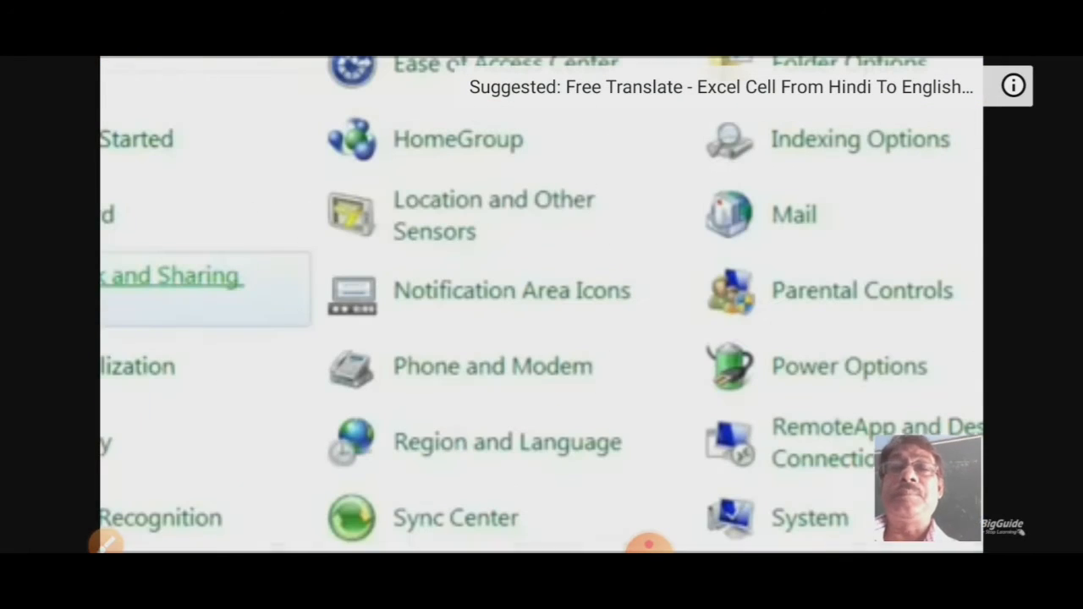
click(486, 461)
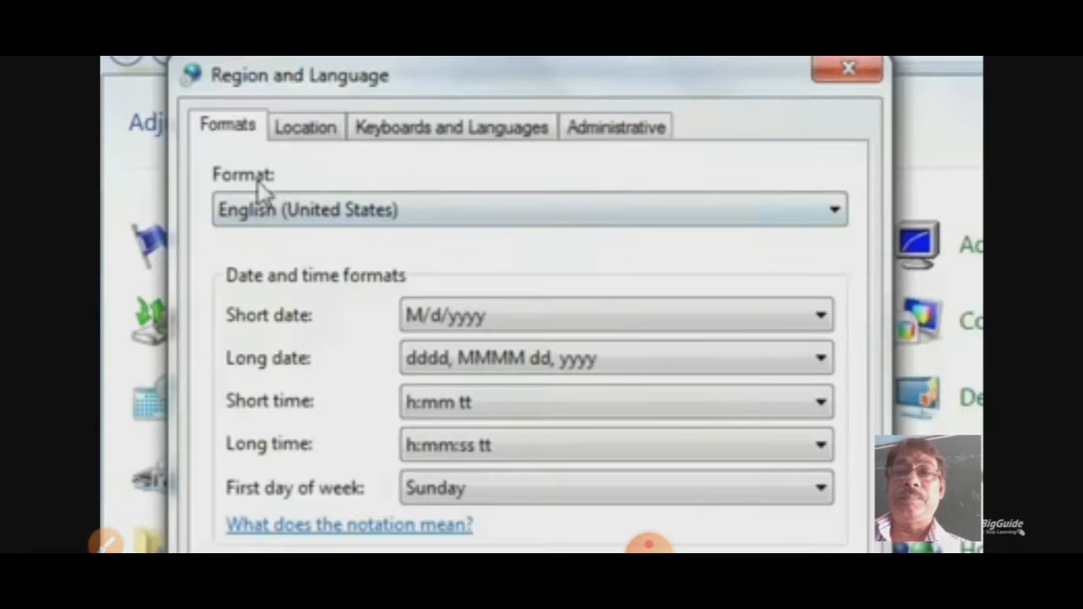
click(298, 219)
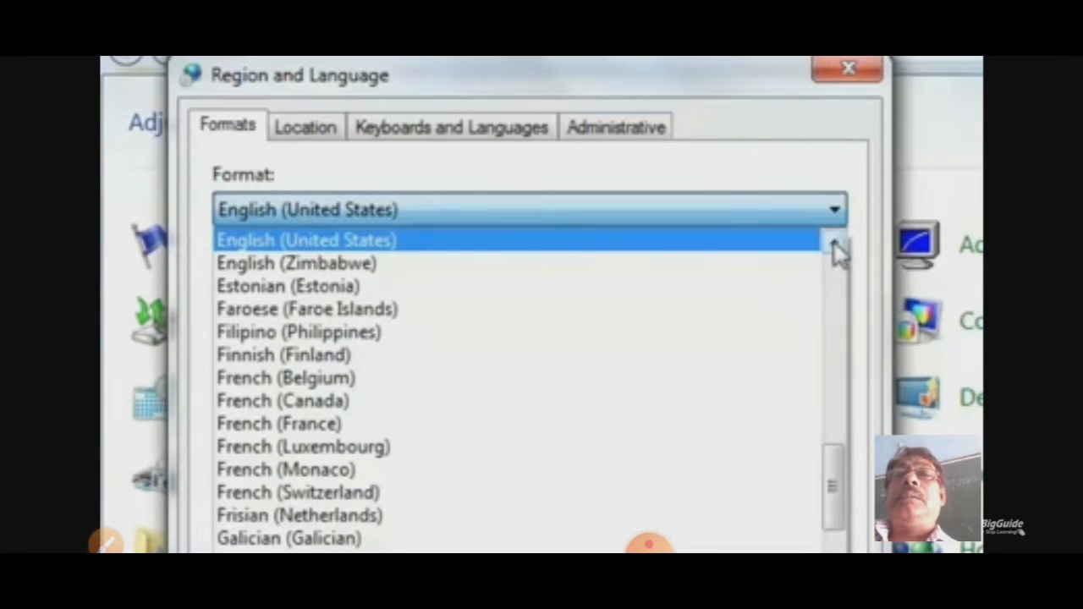
scroll(835, 251, up, 3)
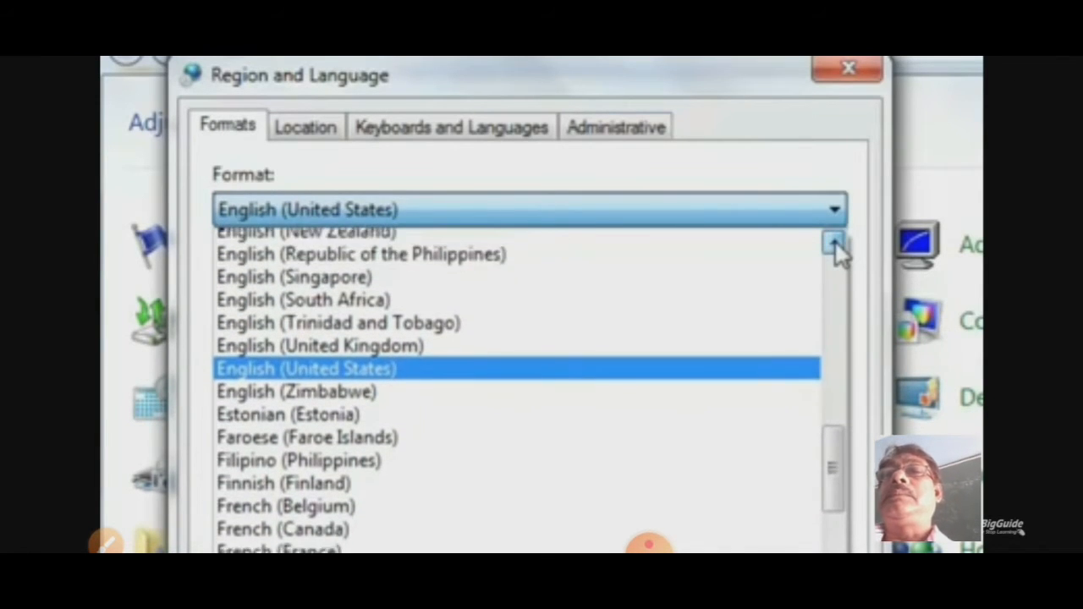
scroll(834, 243, up, 3)
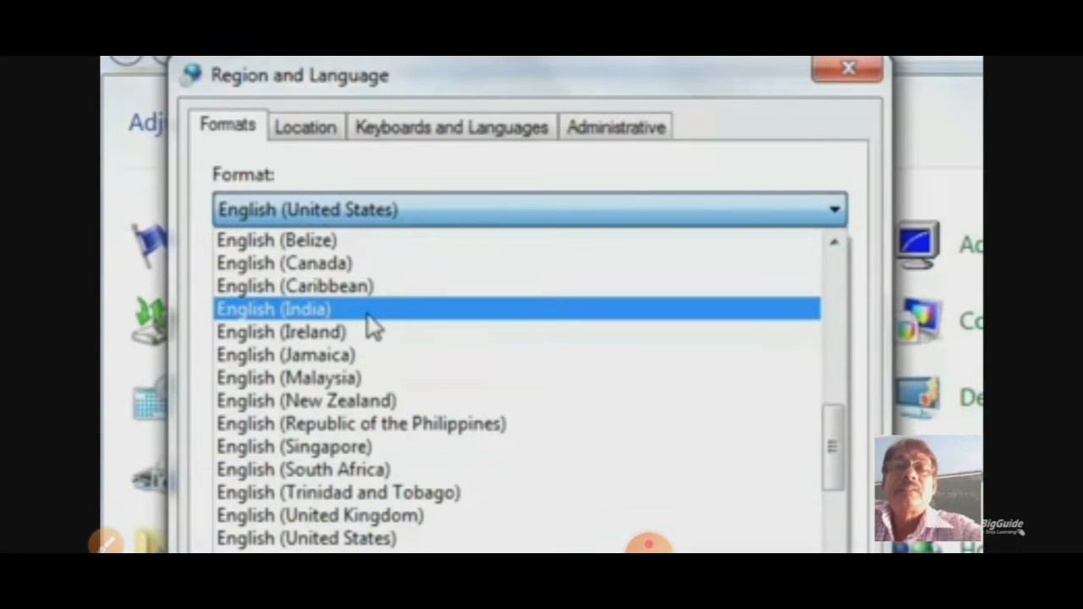
click(368, 310)
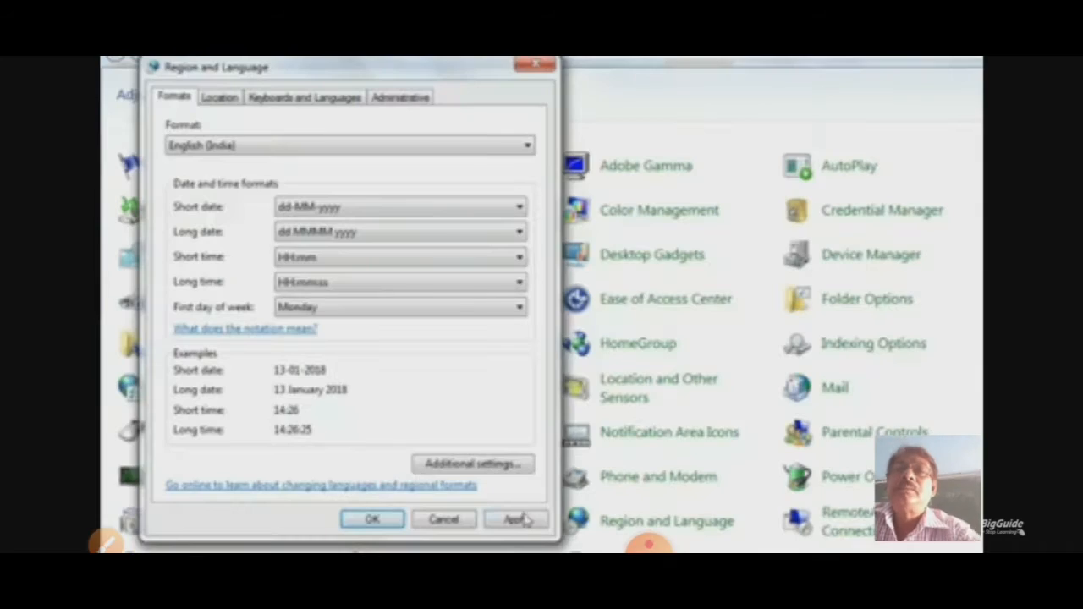
click(526, 520)
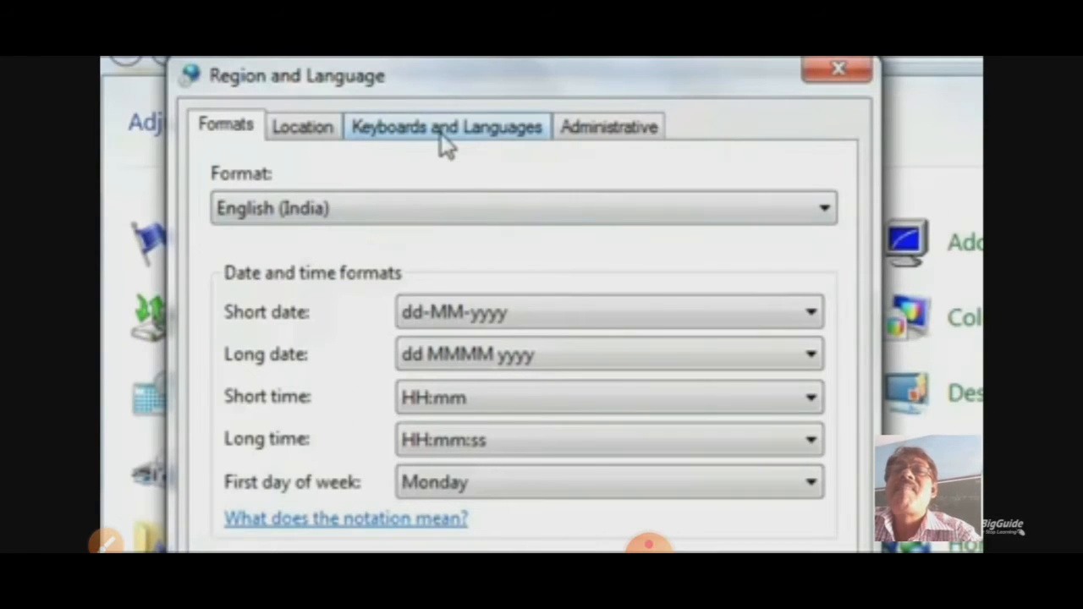
Add the US keyboard under English (India) to the installed input languages
click(446, 135)
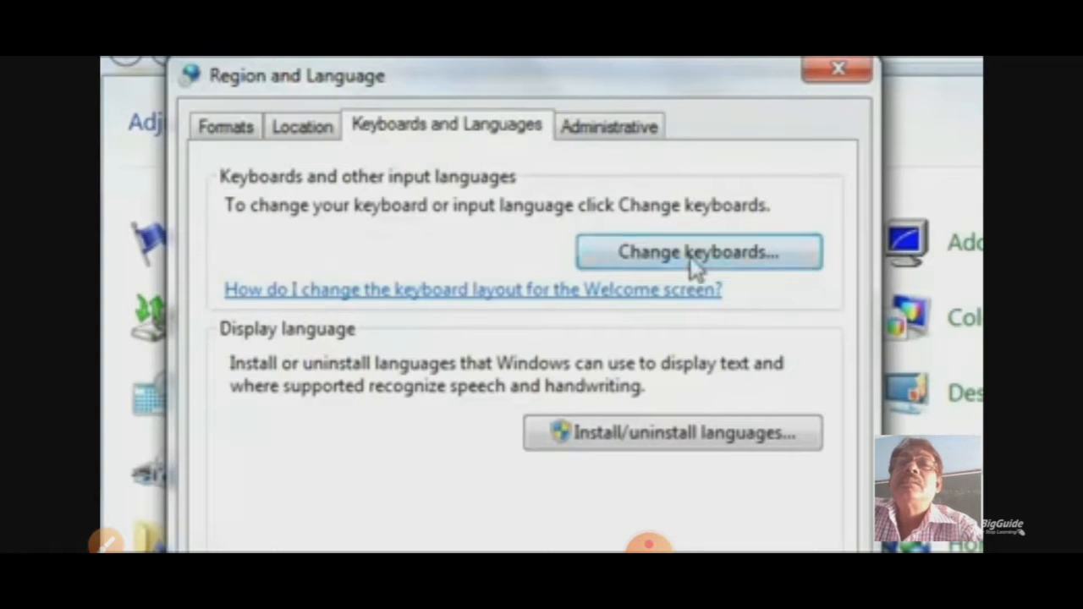
click(764, 262)
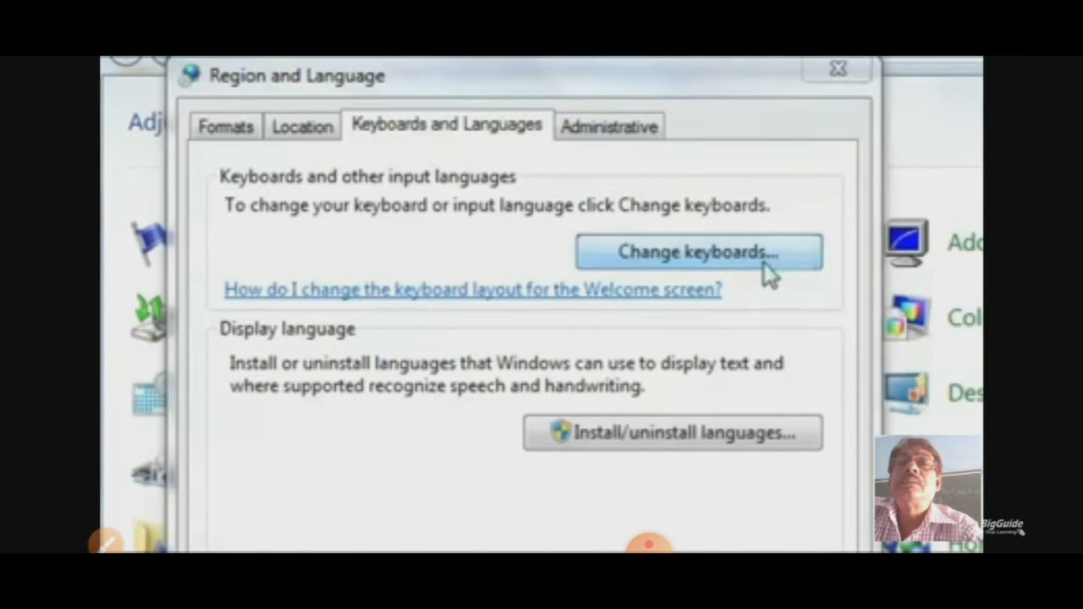
click(385, 294)
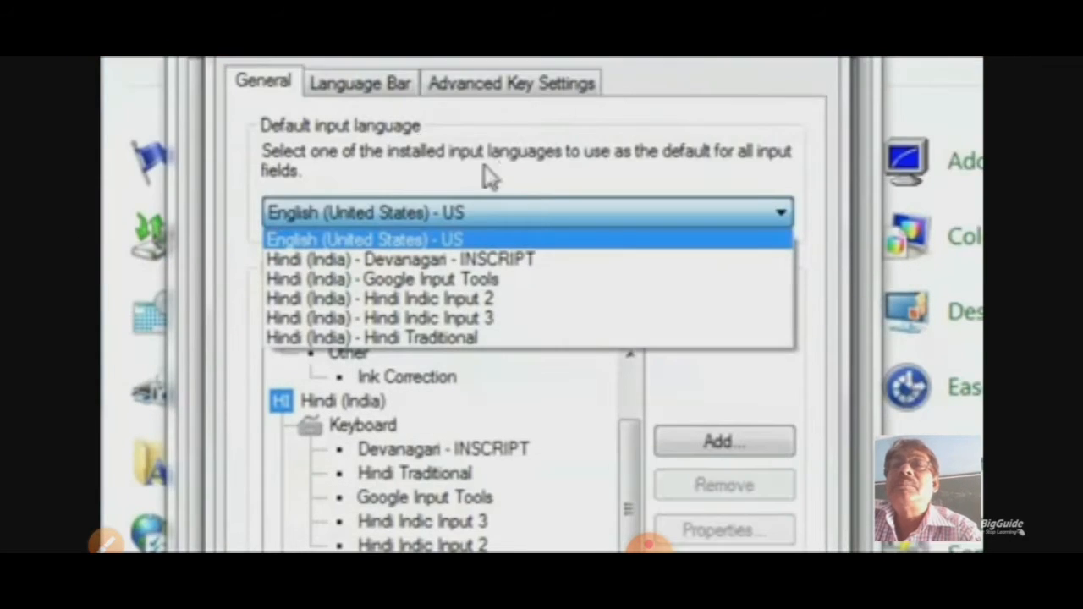
click(393, 297)
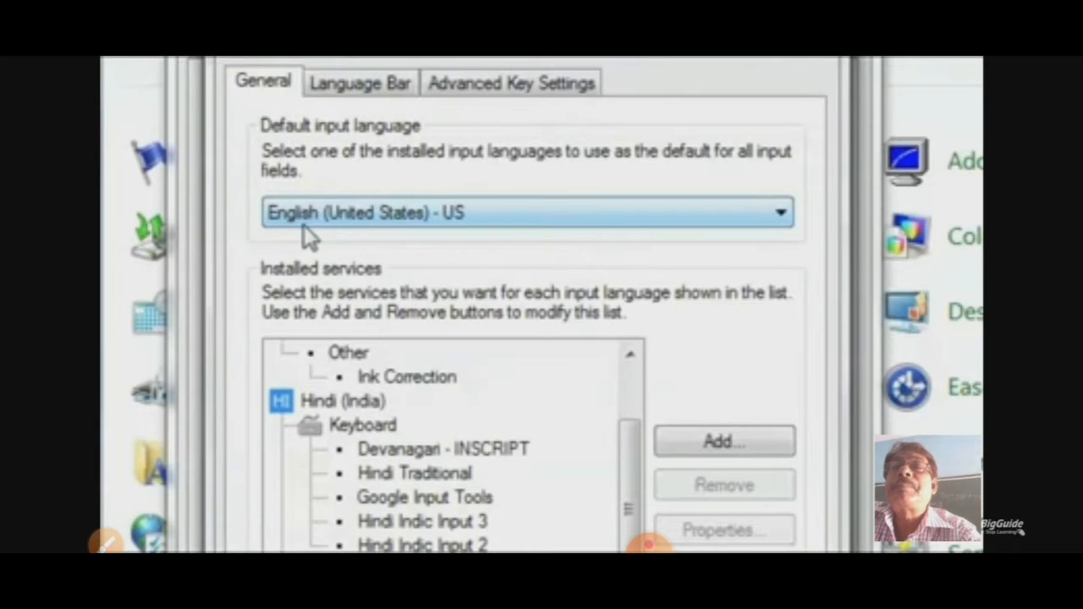
click(738, 447)
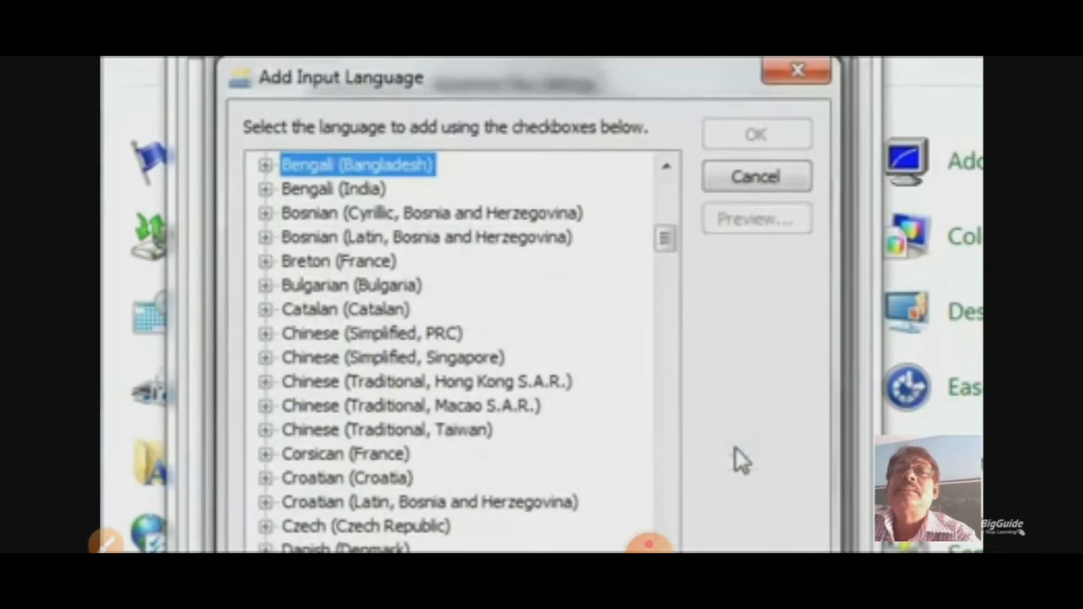
drag(666, 235, 657, 286)
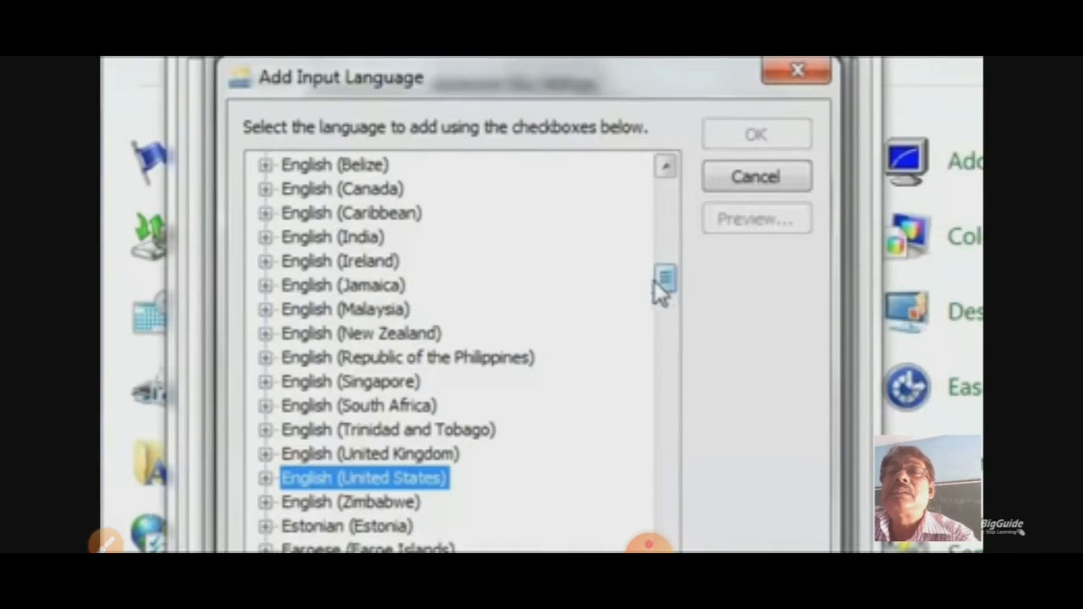
click(265, 238)
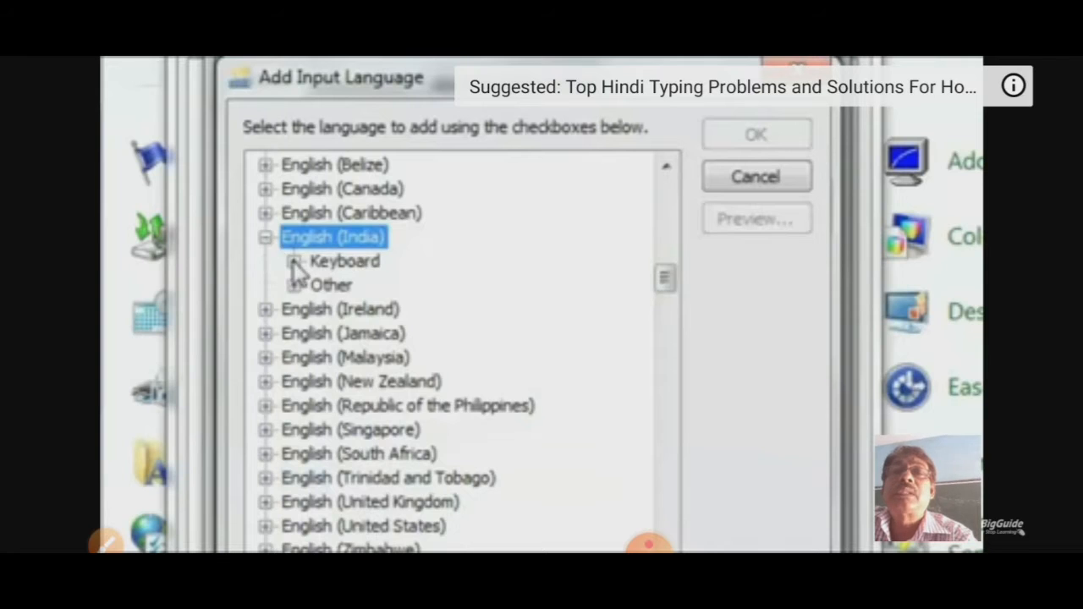
click(294, 262)
click(345, 286)
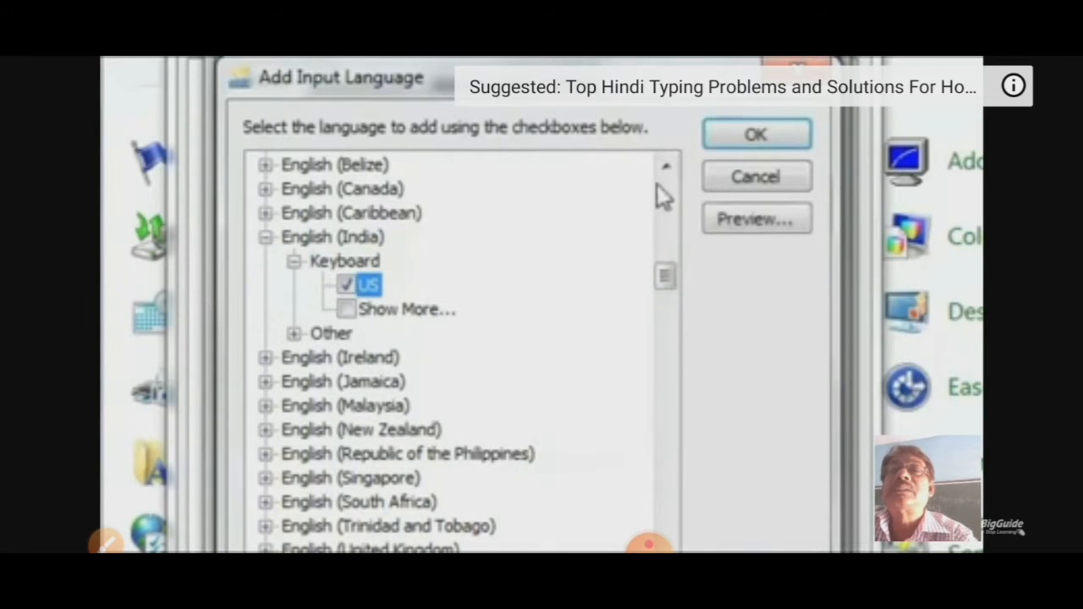
click(750, 145)
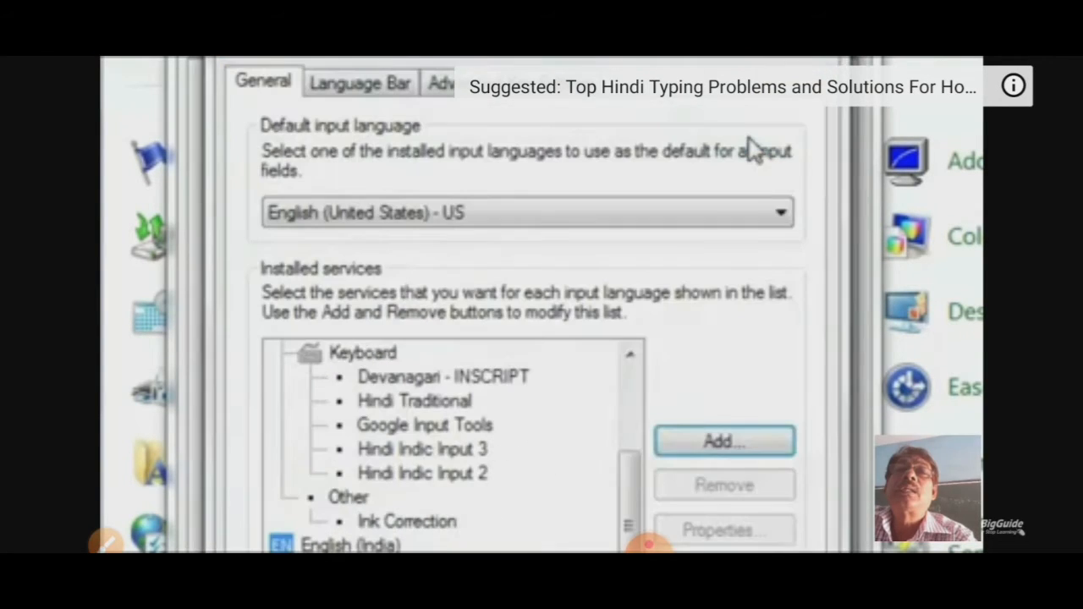
Set the default input language to English (India) - US, apply it and close the language settings
click(468, 212)
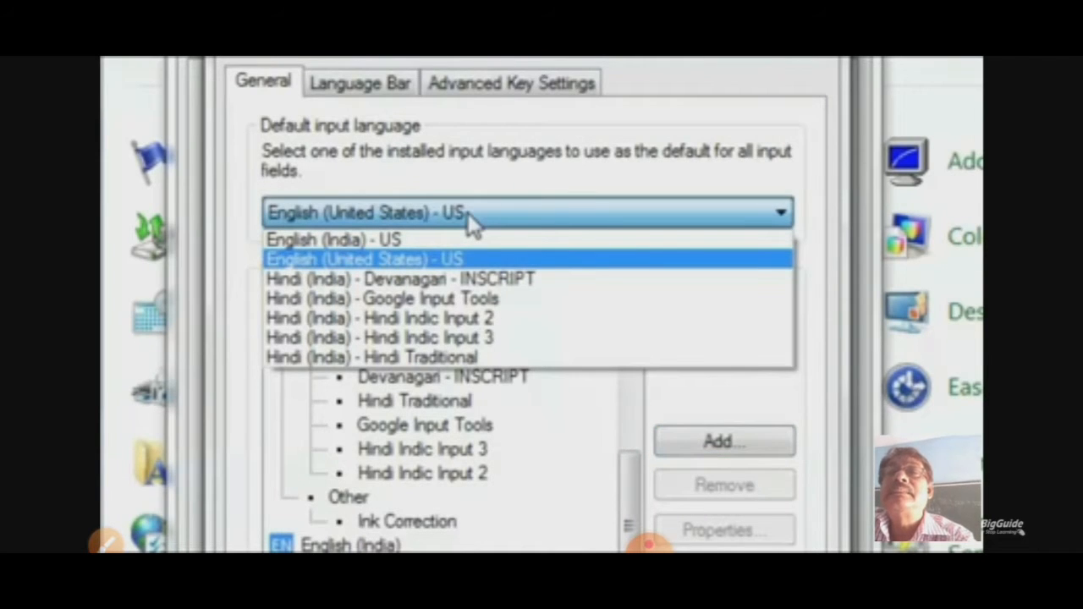
click(339, 240)
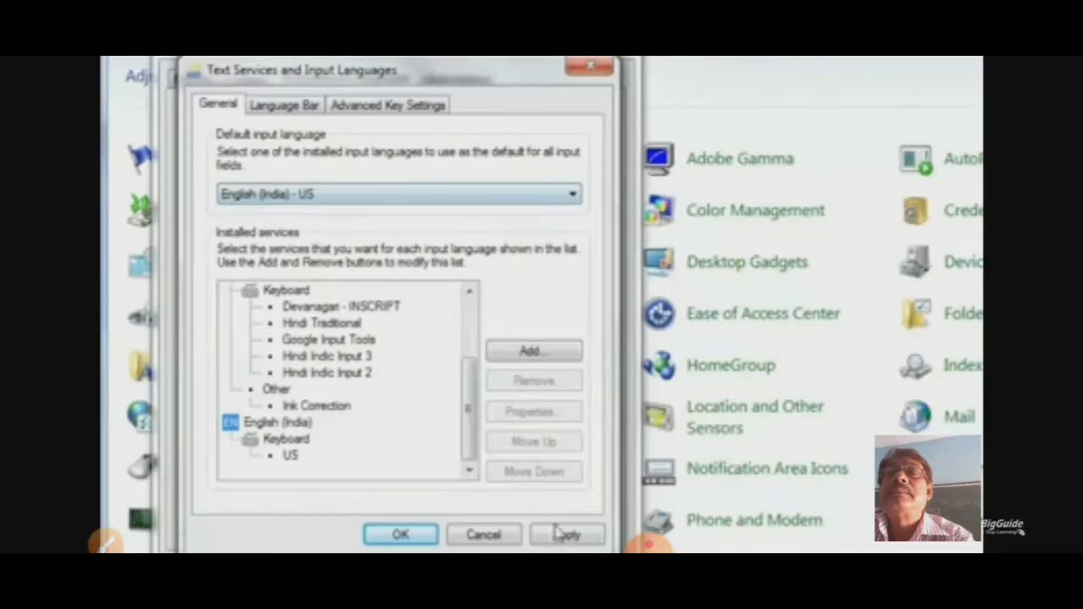
click(562, 532)
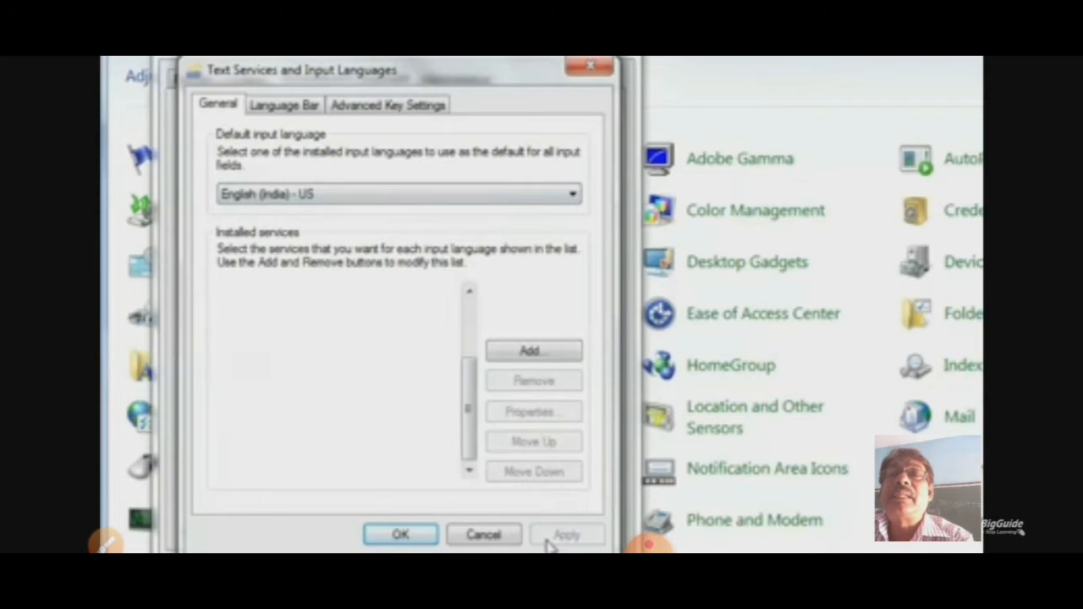
click(396, 536)
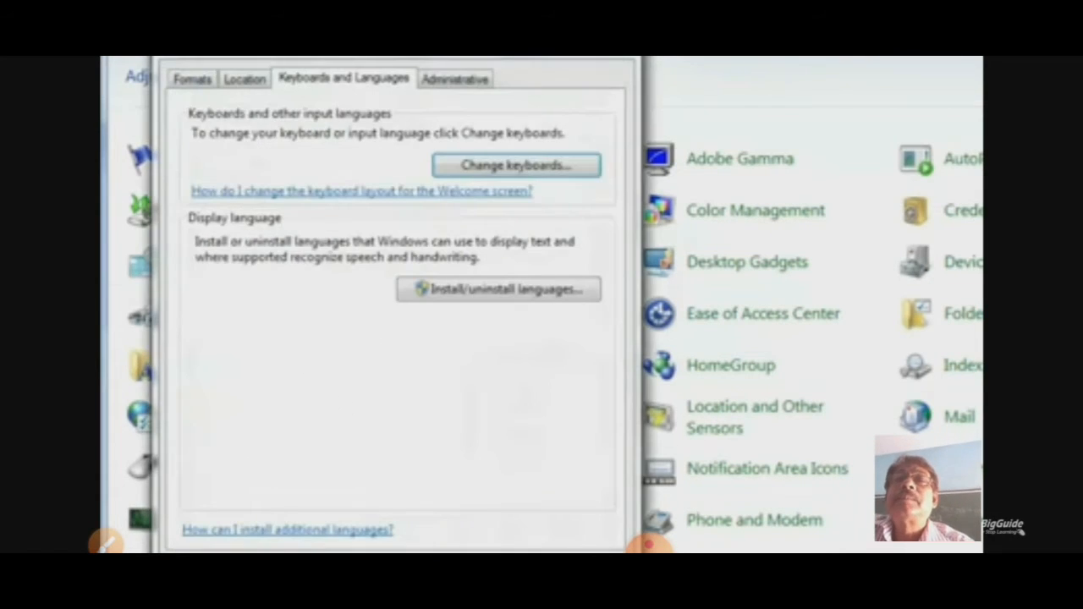
click(393, 569)
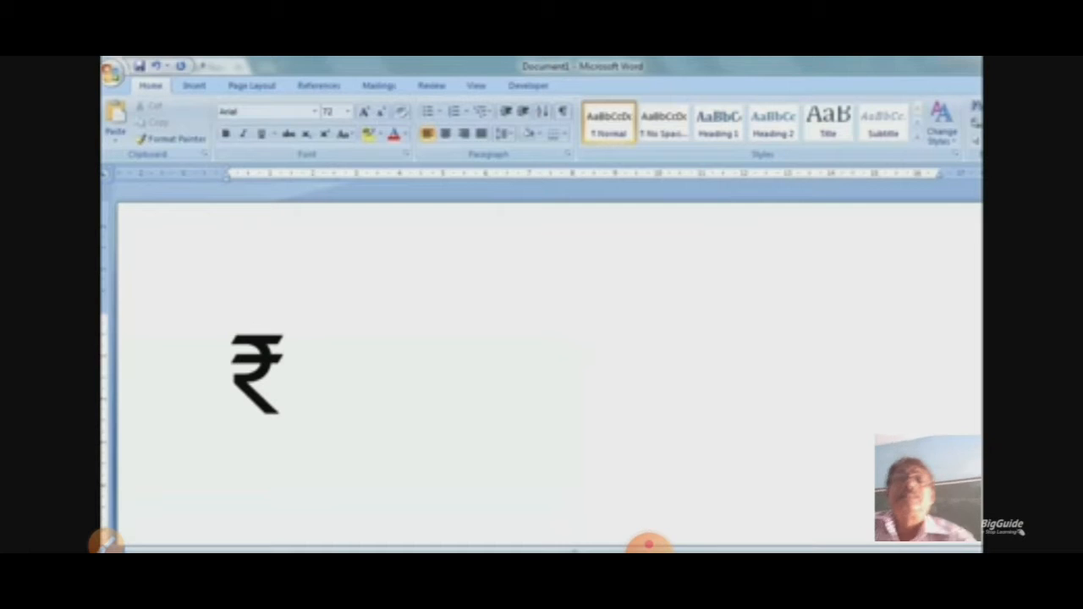
Insert two more rupee signs after the existing one, using Unicode code 20b9 and then character code 8377
text(20b9)
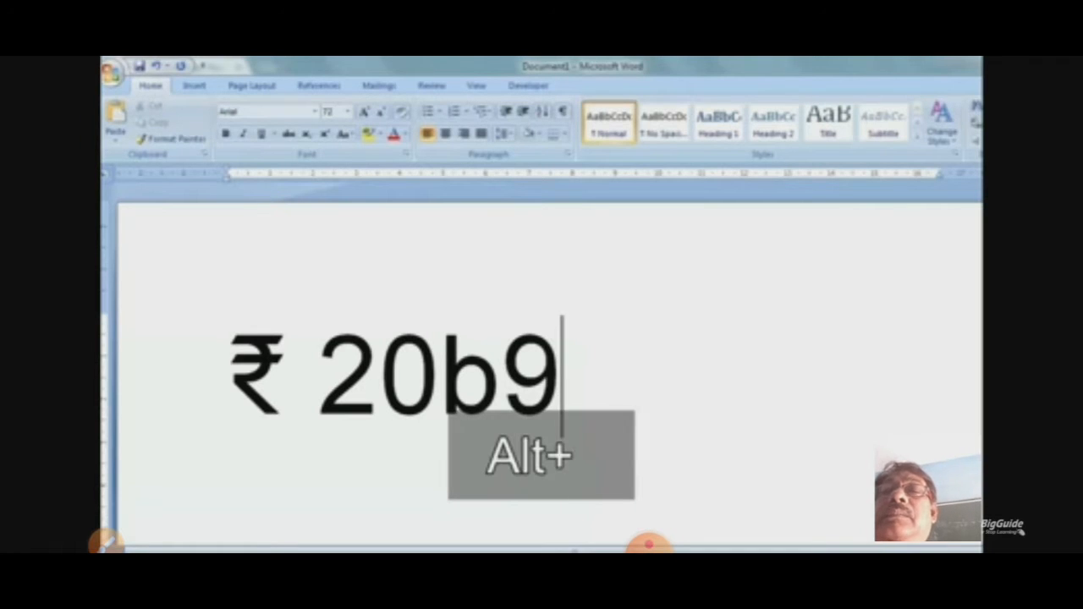
key(alt+x)
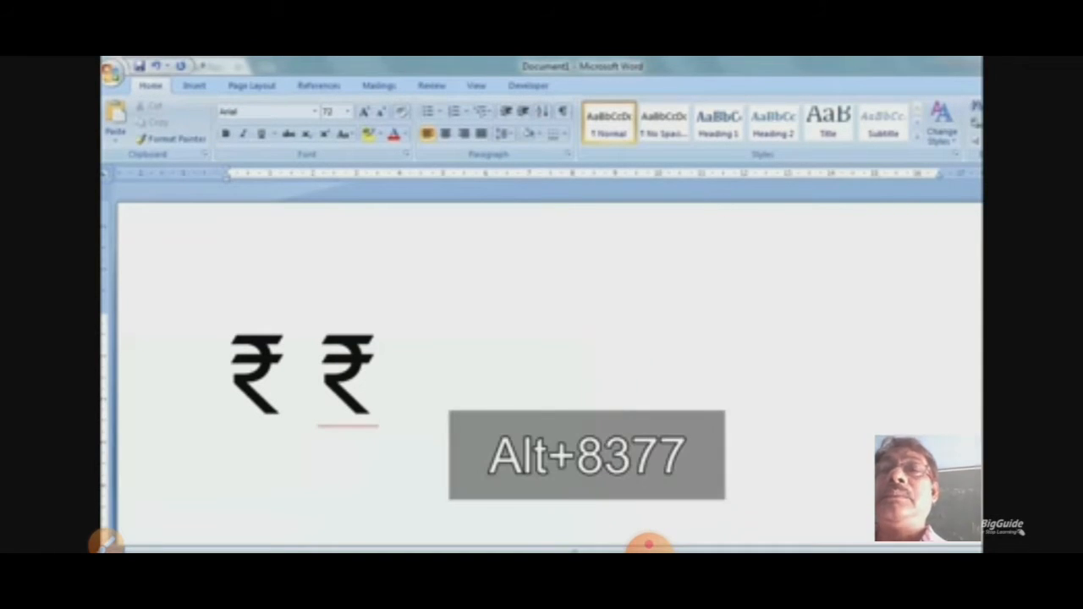
text(₹)
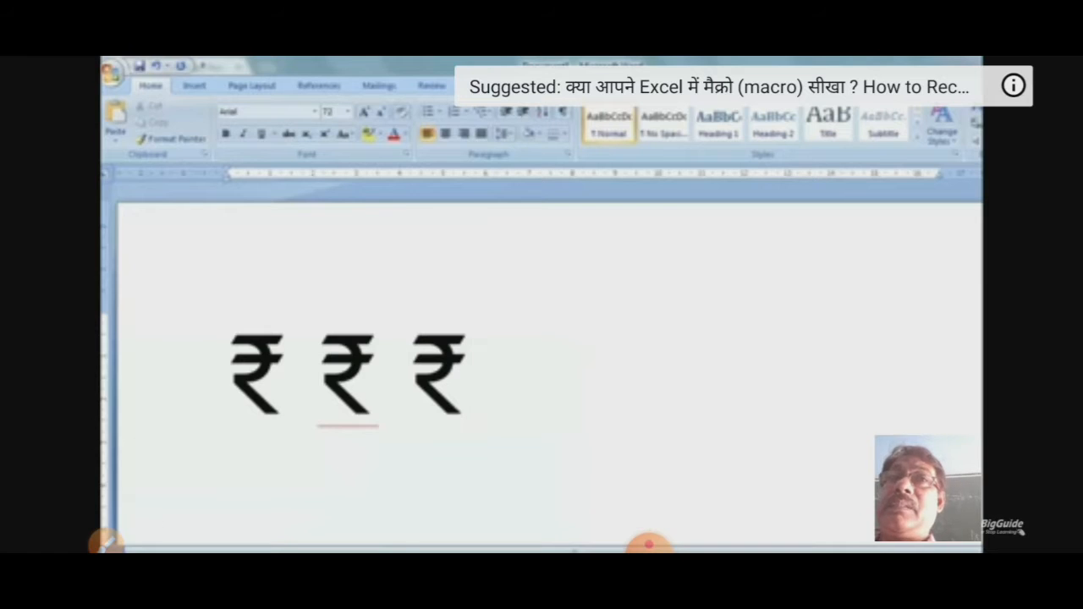
Switch to a blank Excel workbook and enter 20 in cell G4
click(106, 541)
click(211, 293)
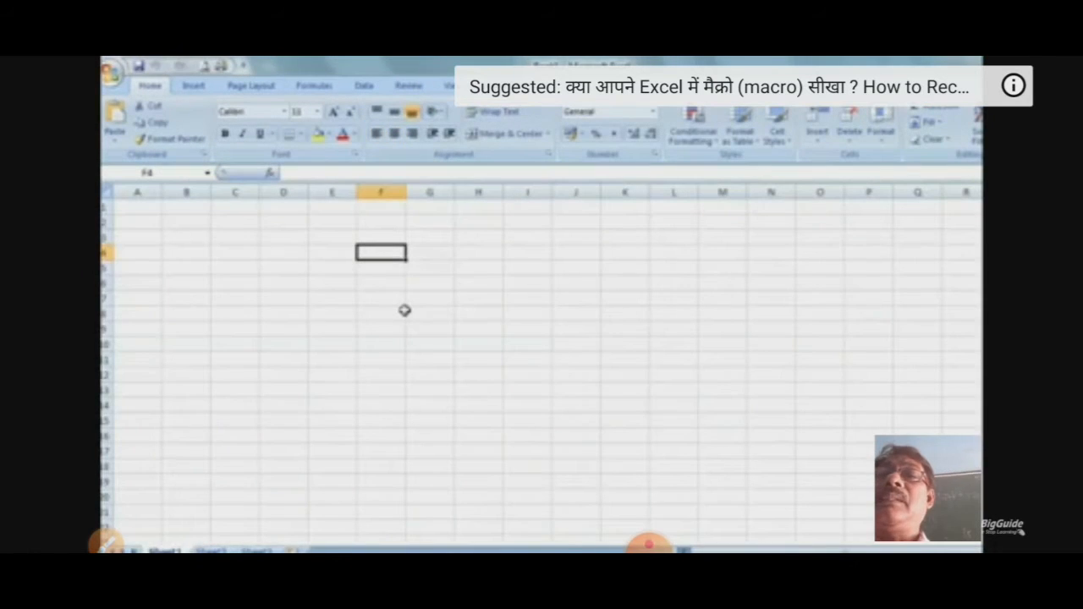
click(435, 252)
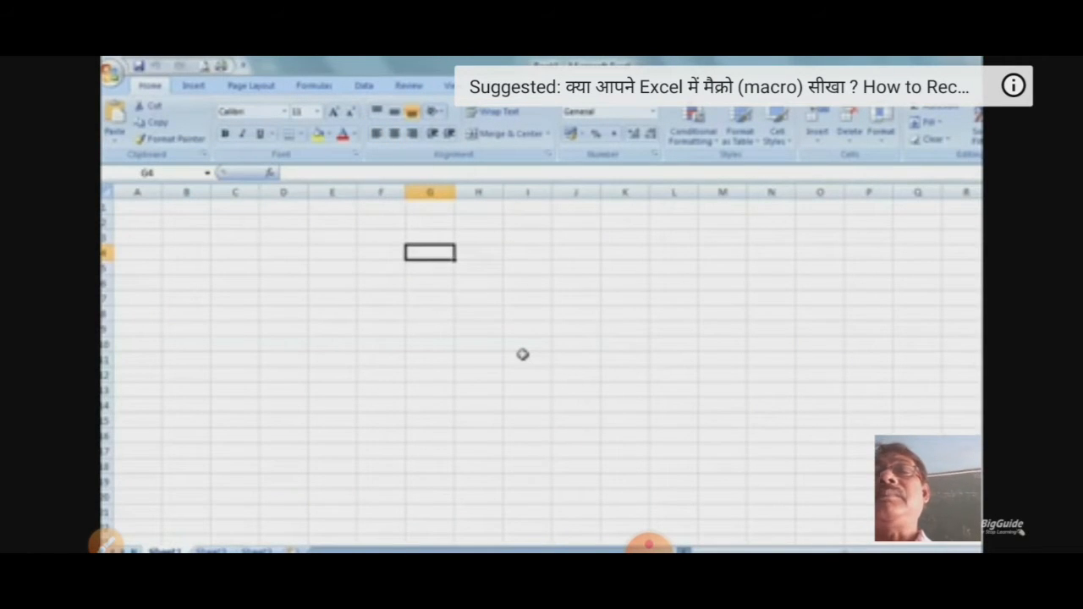
text(20)
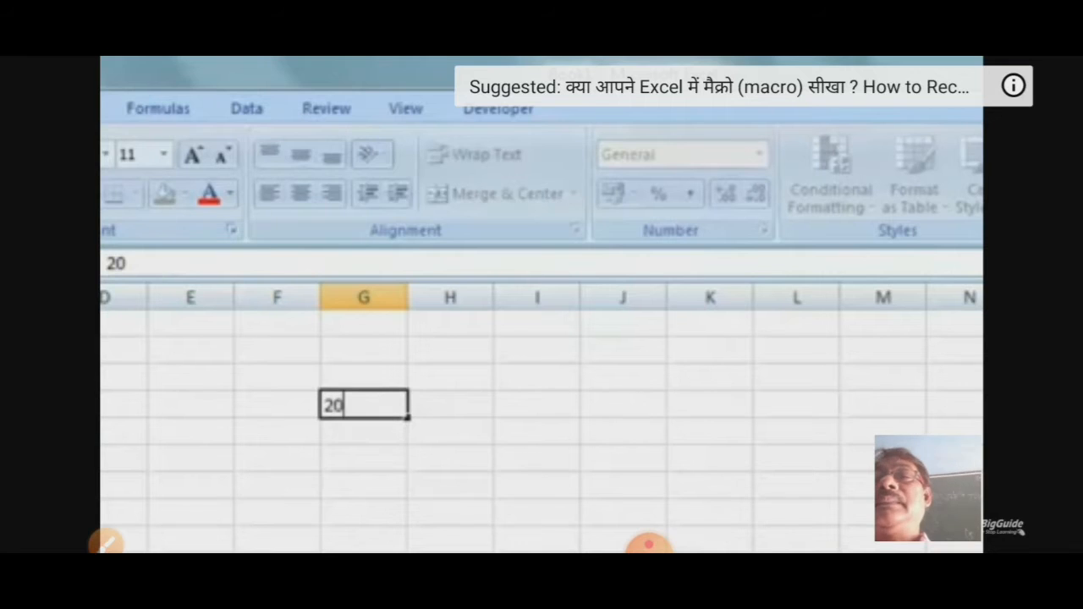
click(546, 569)
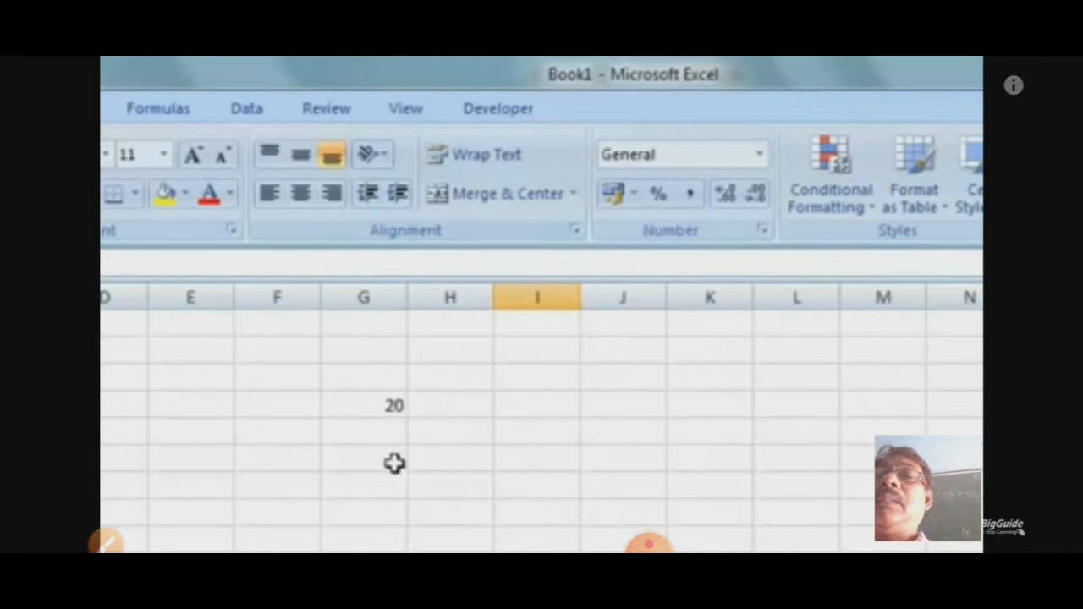
Apply the rupee accounting number format to cell G4 and view the other available currency formats
click(351, 395)
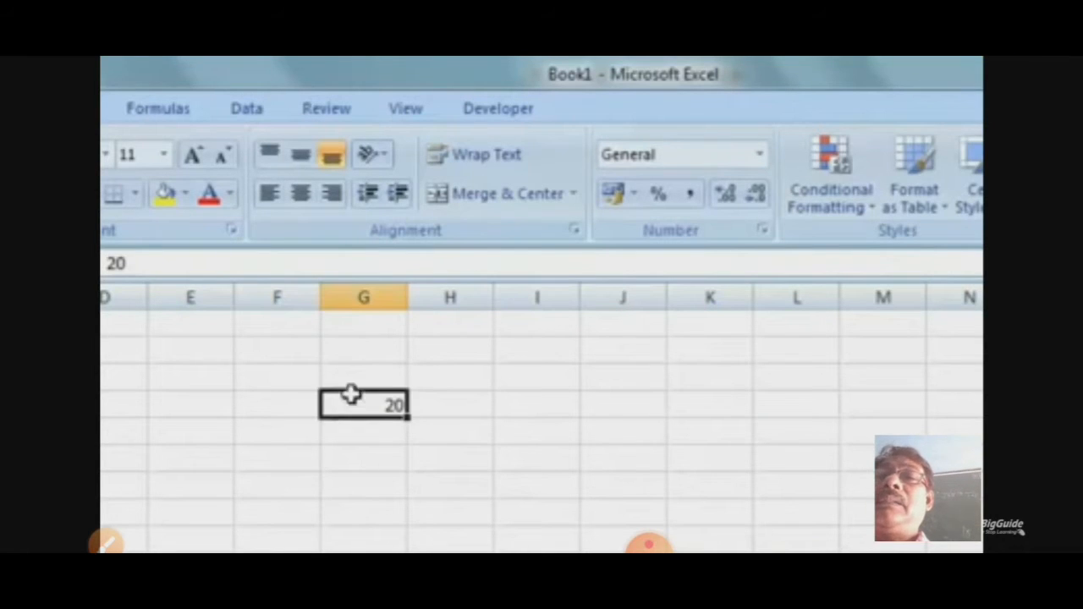
click(613, 196)
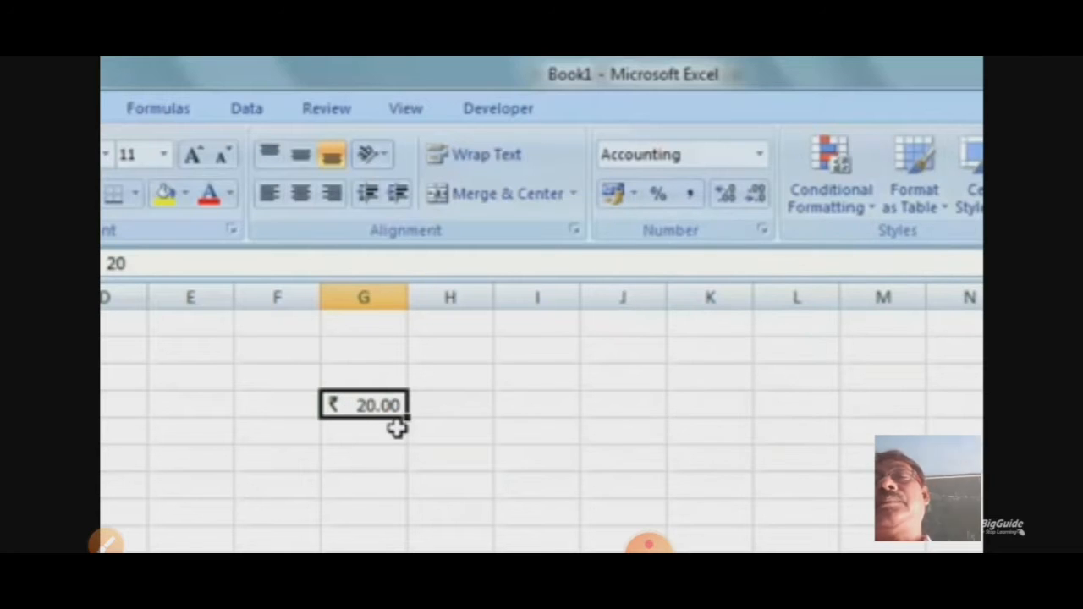
click(634, 196)
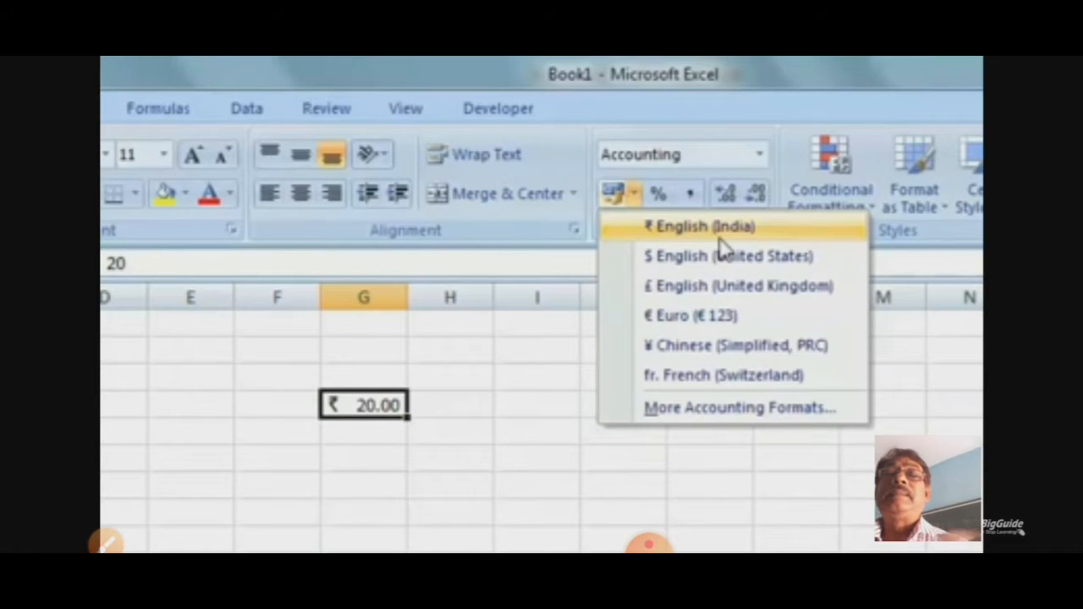
click(530, 535)
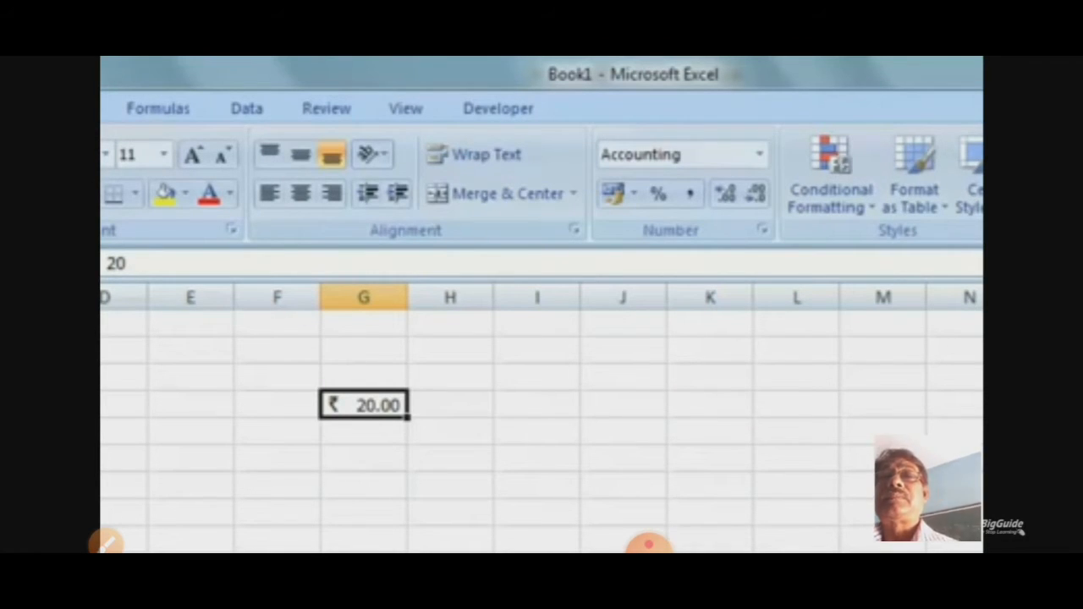
click(649, 543)
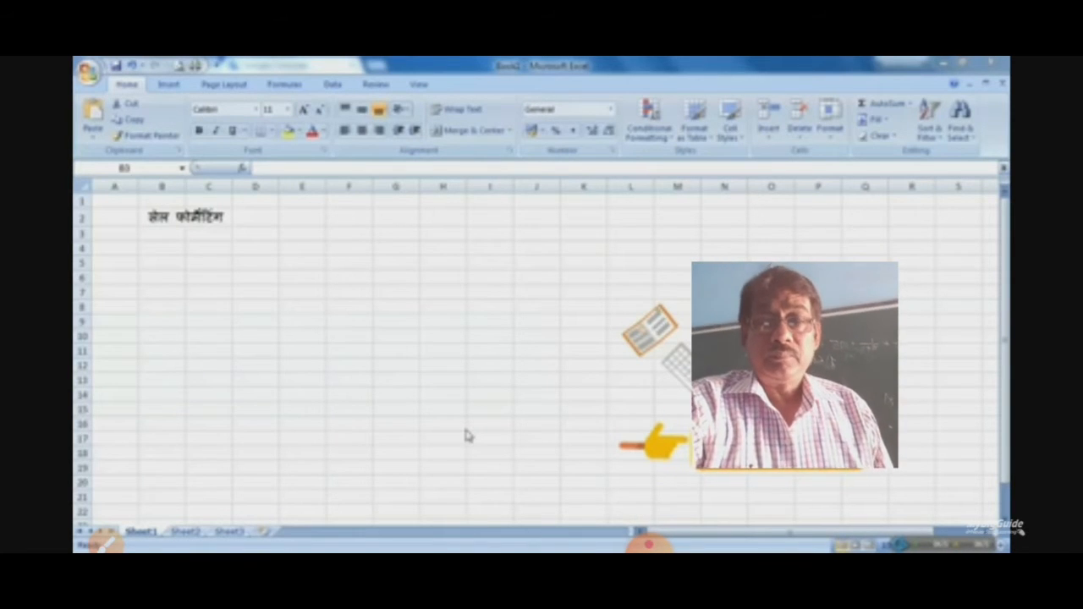
click(206, 246)
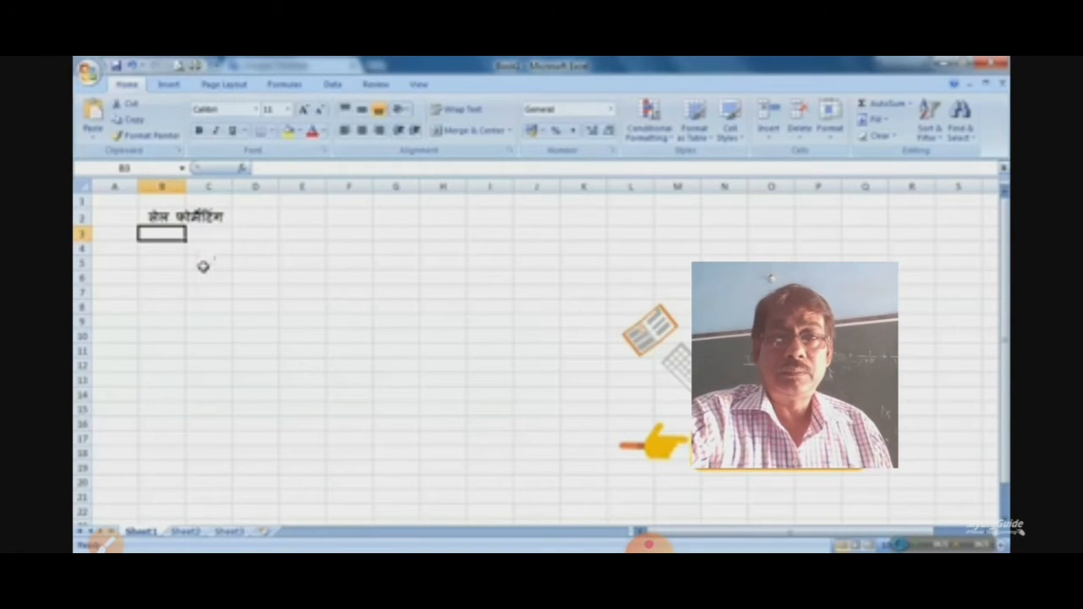
text(त)
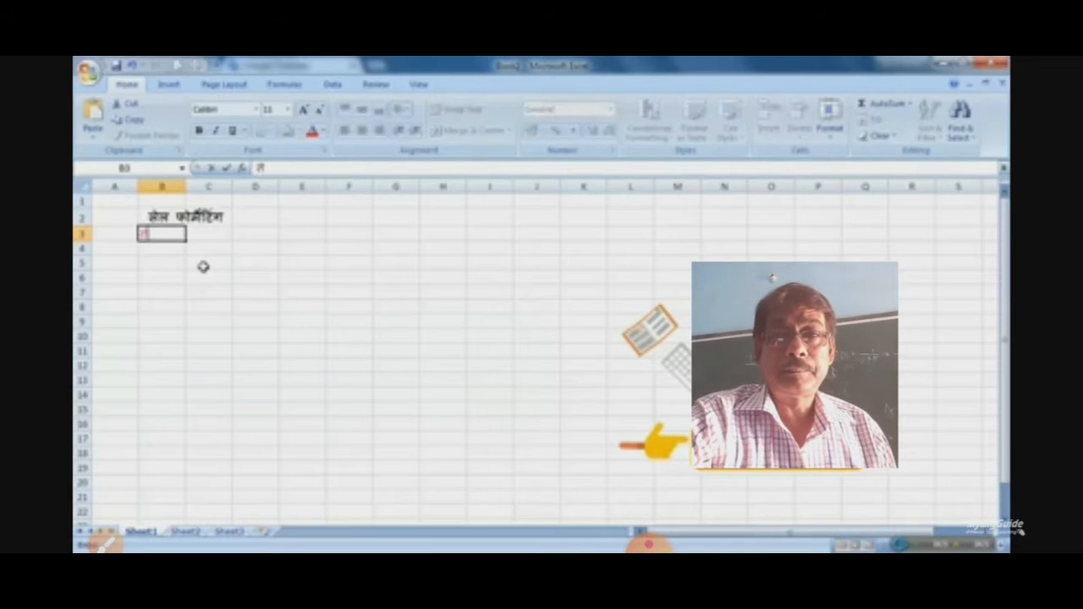
text(ा)
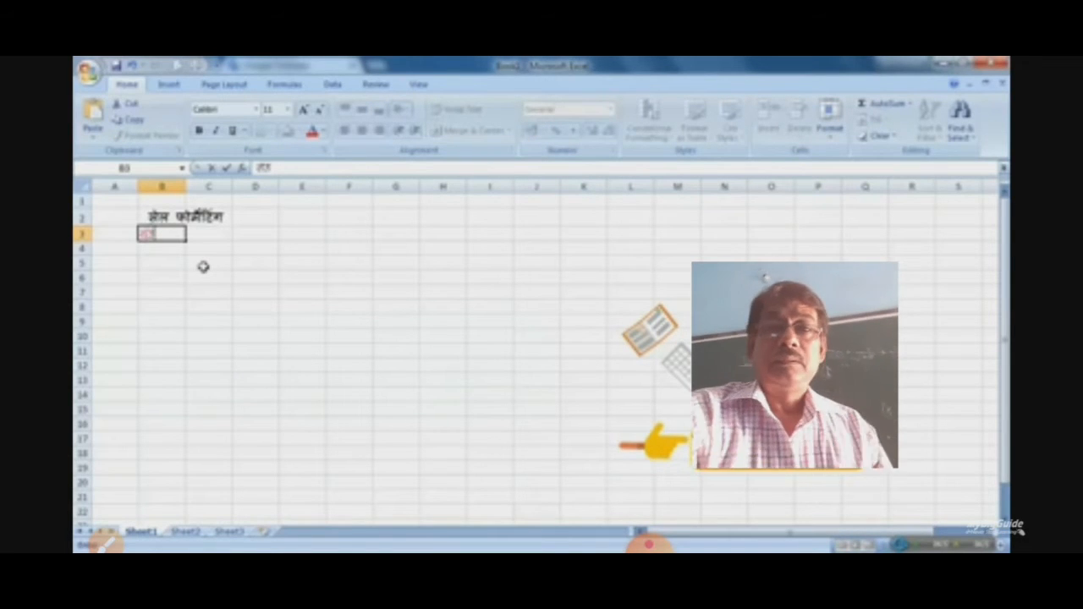
text(र)
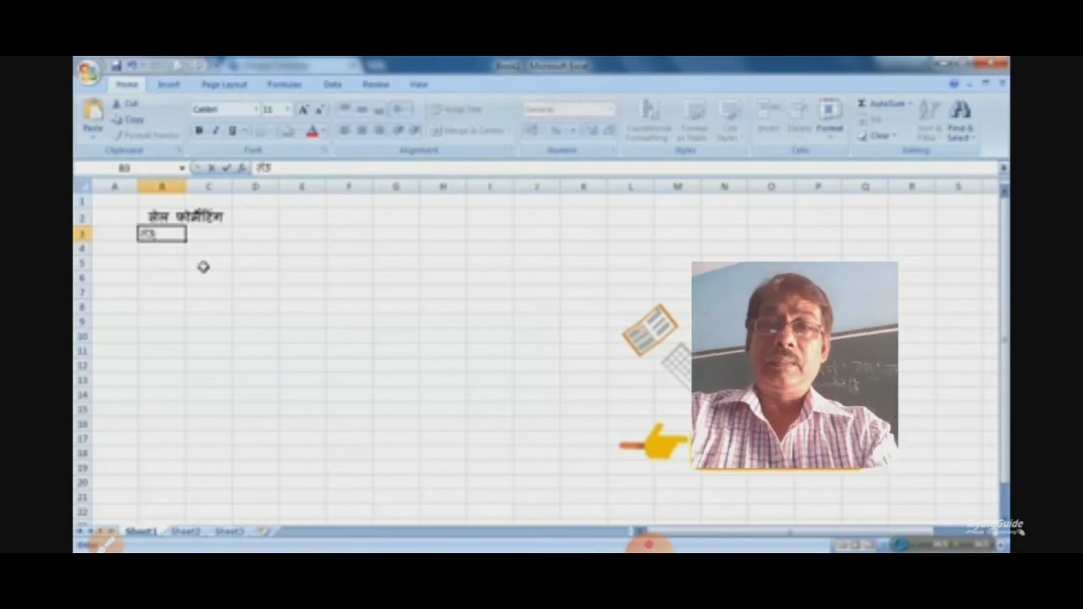
key(BackSpace)
key(BackSpace)
key(BackSpace)
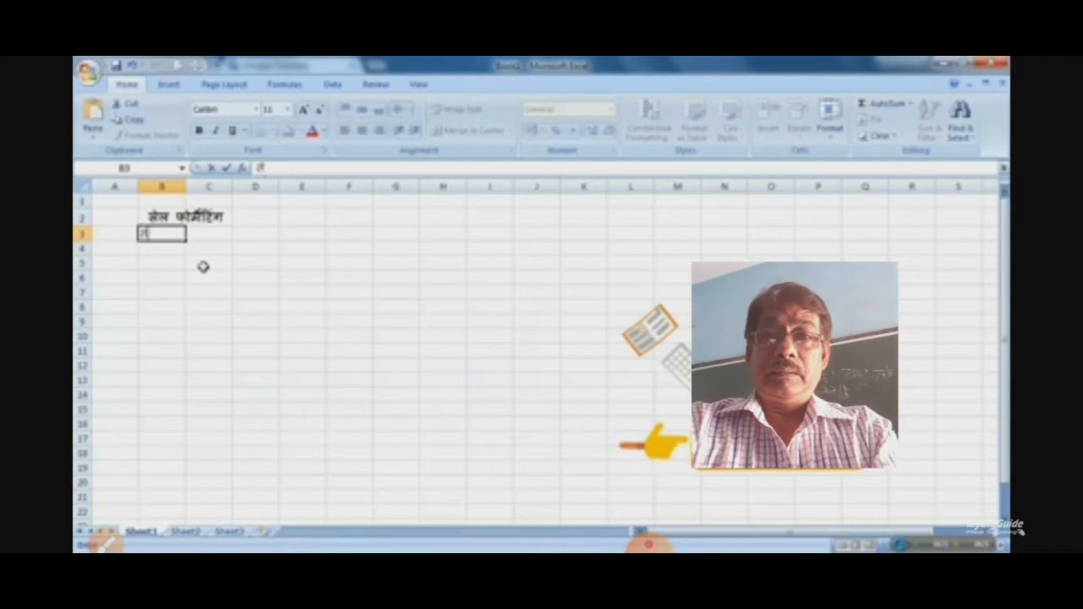
Enter a sample first name in cell B3 and the number 123 in cell B4
text(ram)
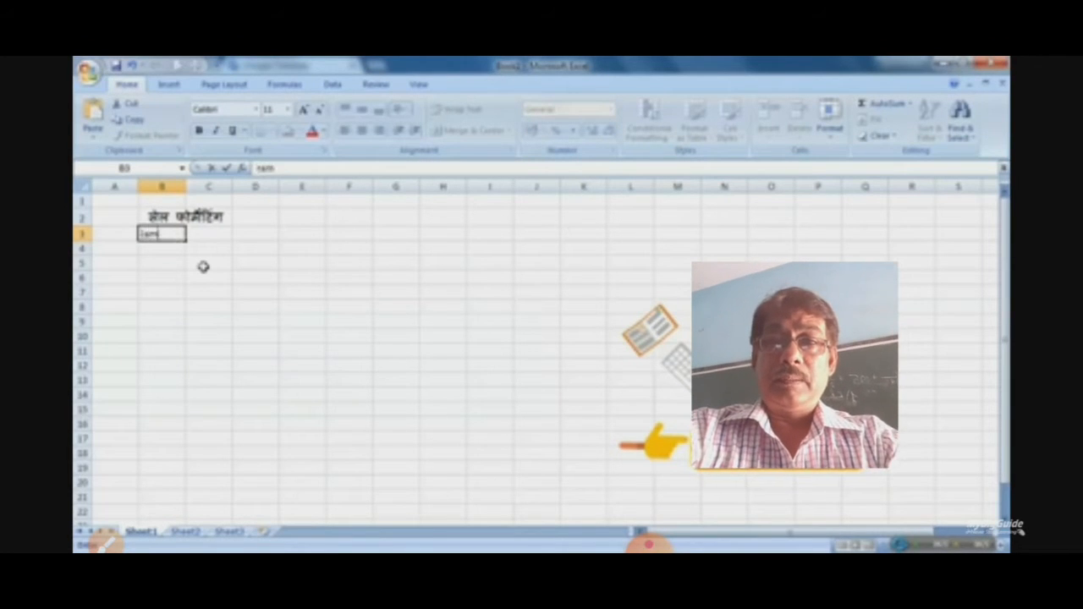
key(Return)
text(123)
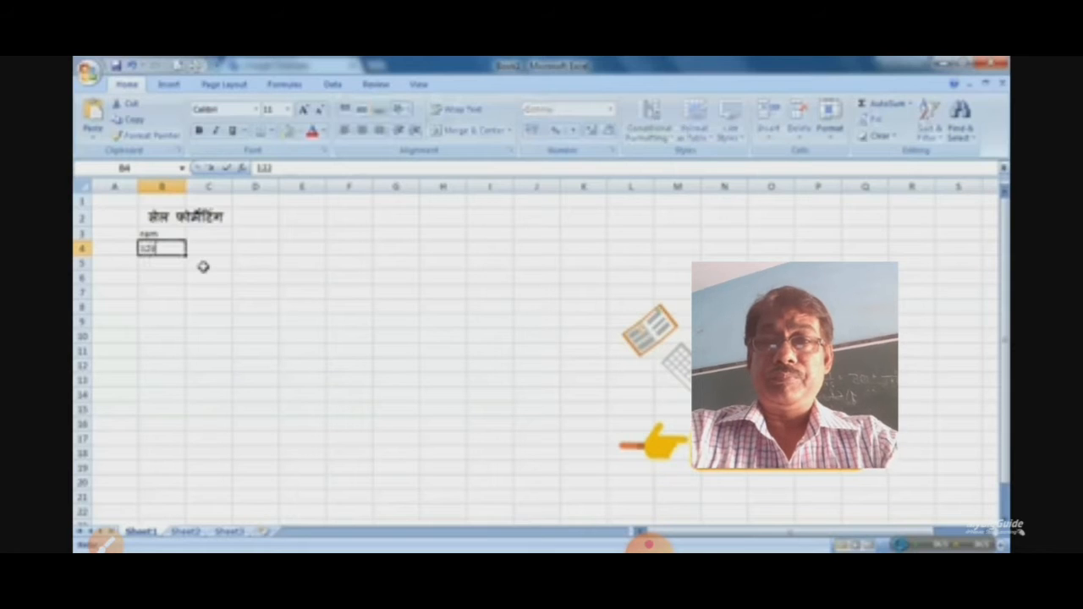
key(Return)
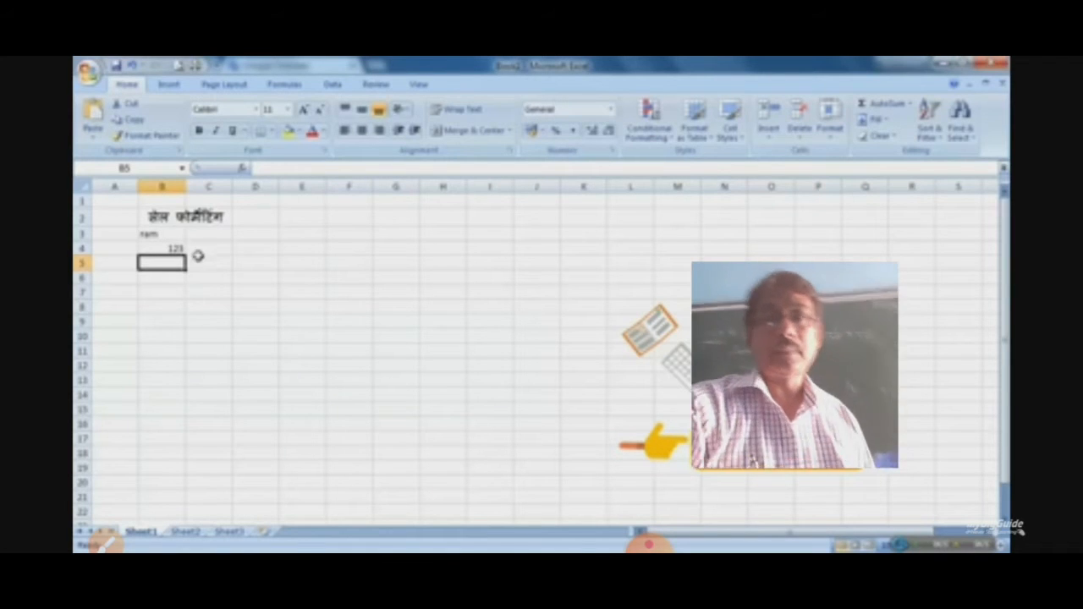
Compare the default alignment of the text in cell B3 and the number in cell B4
click(177, 234)
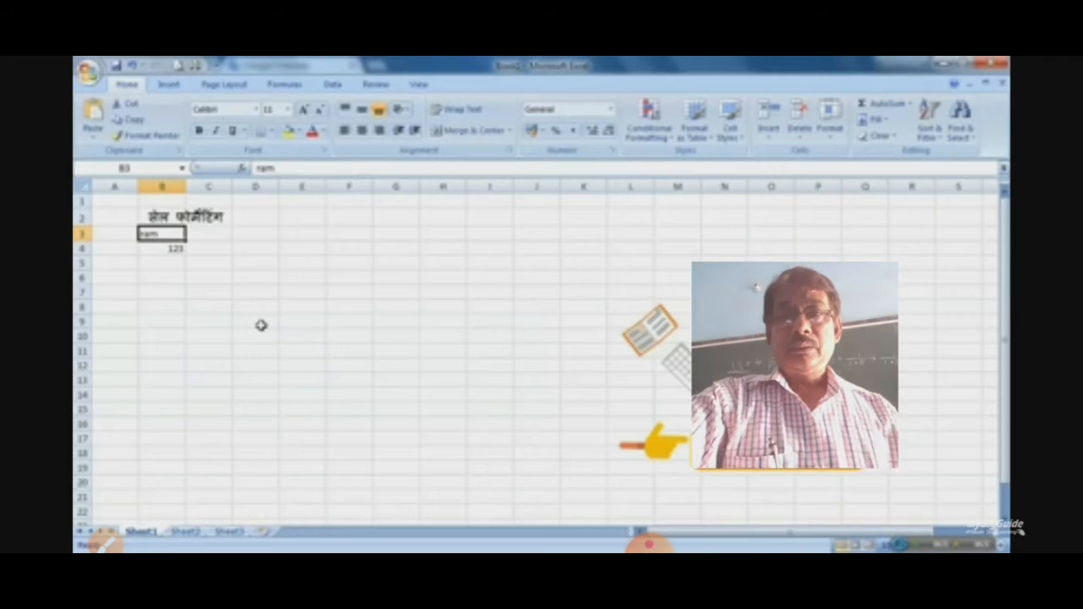
click(170, 248)
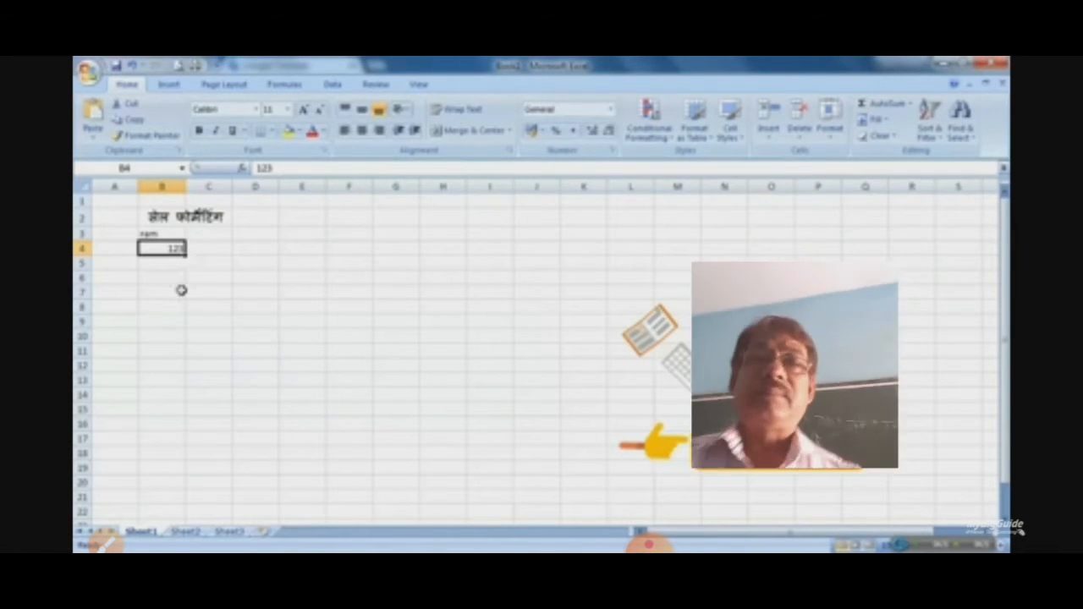
click(155, 234)
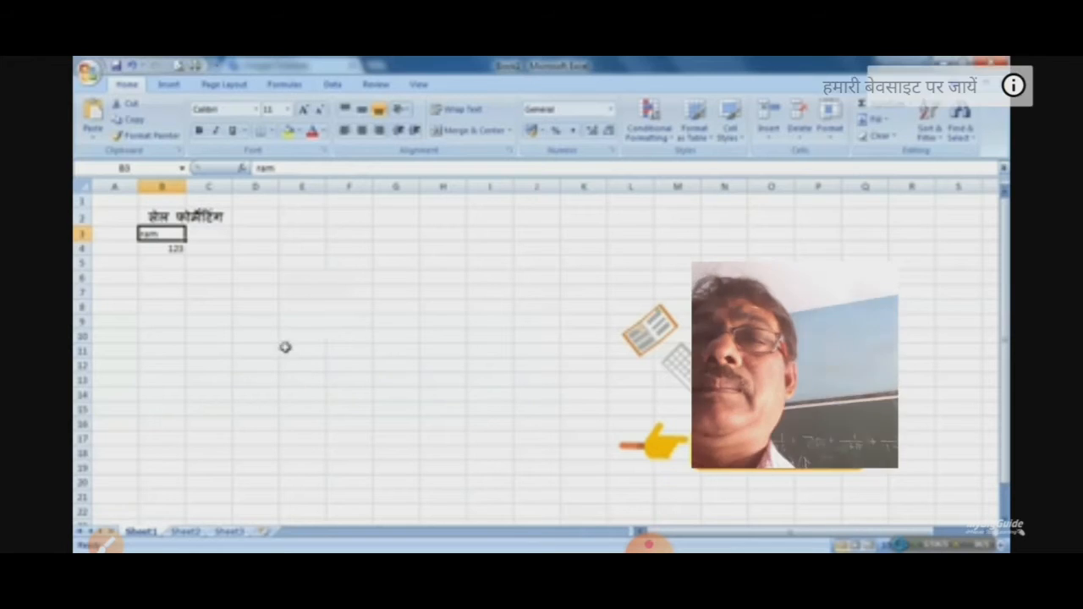
click(165, 248)
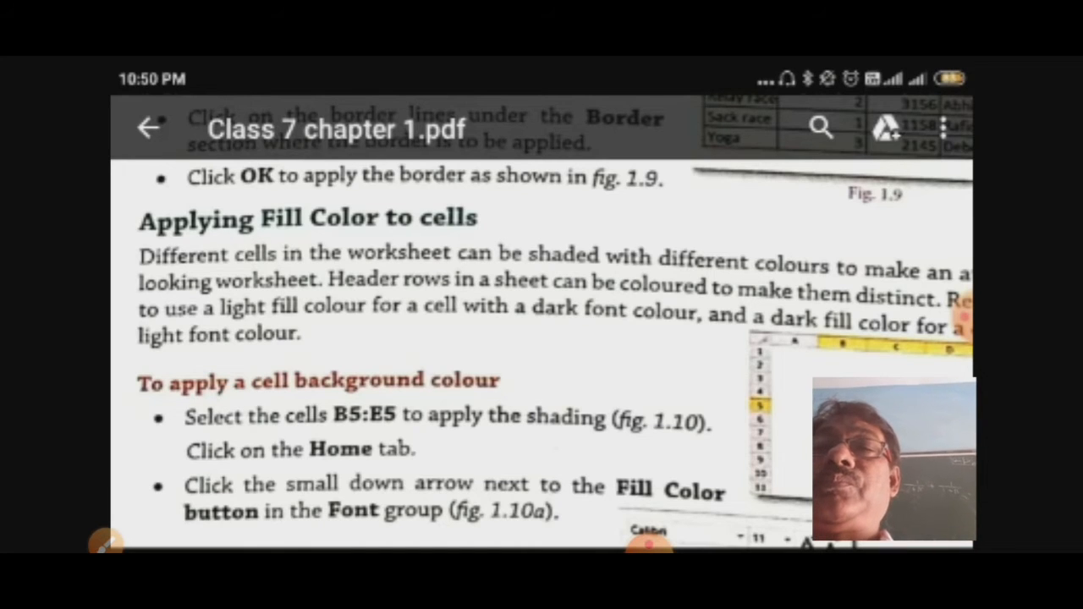
Mark phrases in the fill colour paragraph of Class 7 chapter 1.pdf with freehand strokes and circle "Fill Color" in the instructions
click(106, 541)
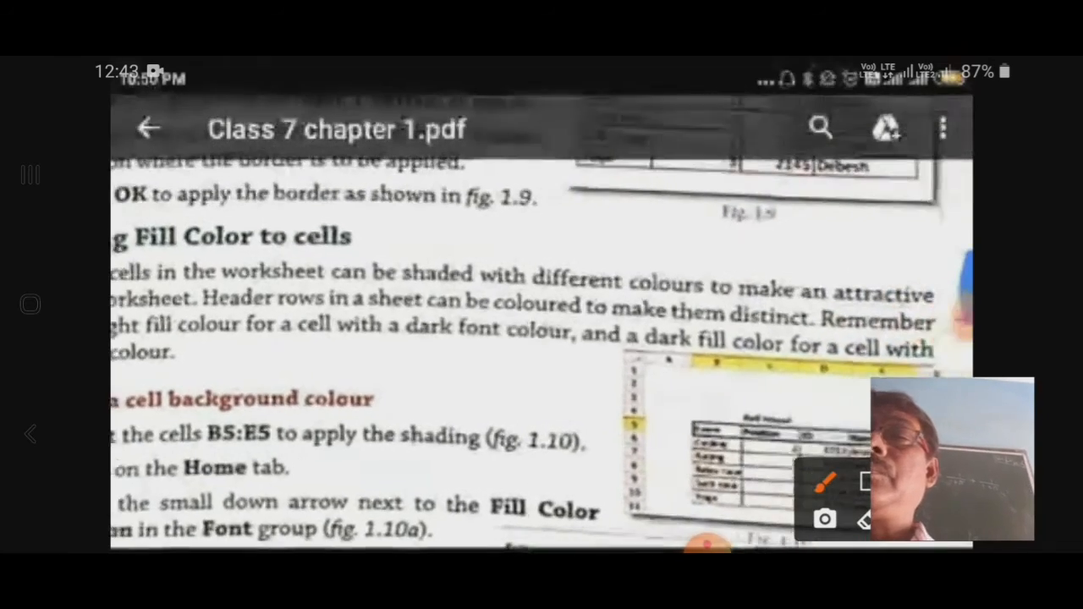
mouse_move(114, 252)
mouse_down()
mouse_move(478, 239)
mouse_move(316, 193)
mouse_move(187, 275)
mouse_up()
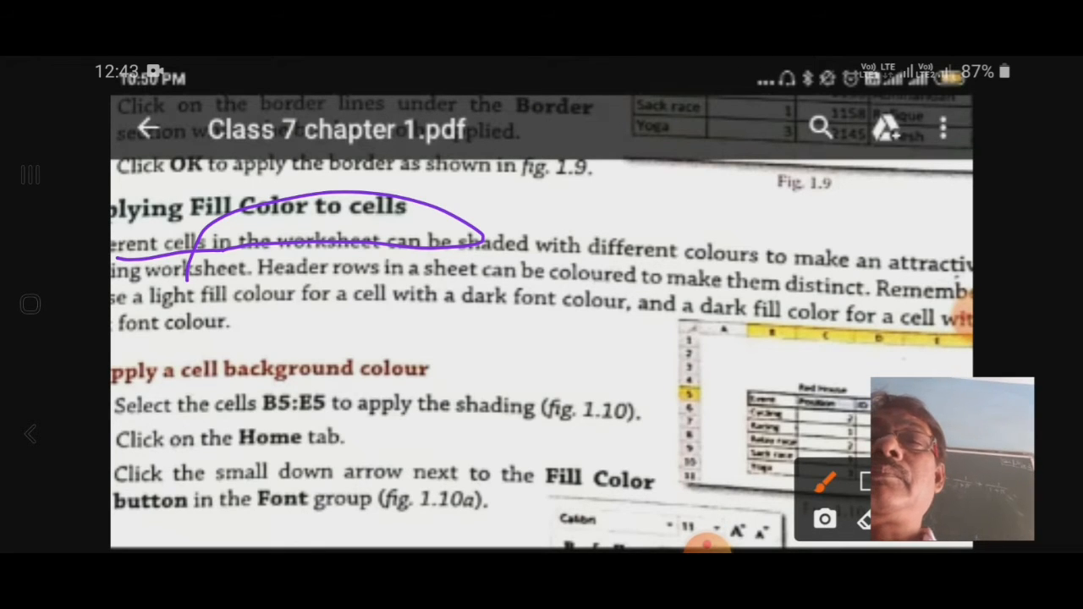
drag(748, 276, 878, 269)
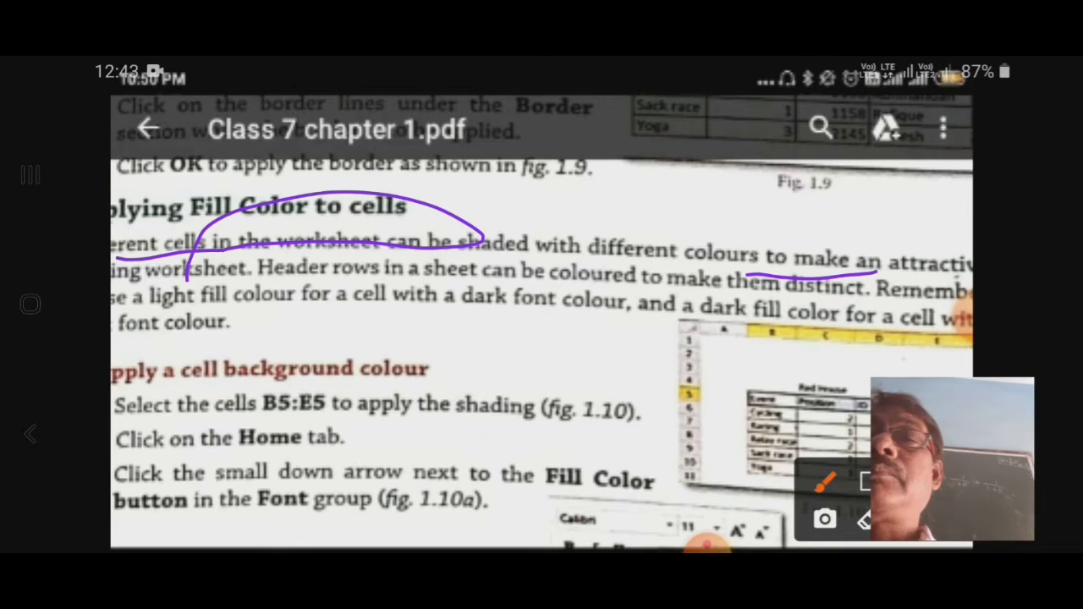
drag(330, 321, 518, 296)
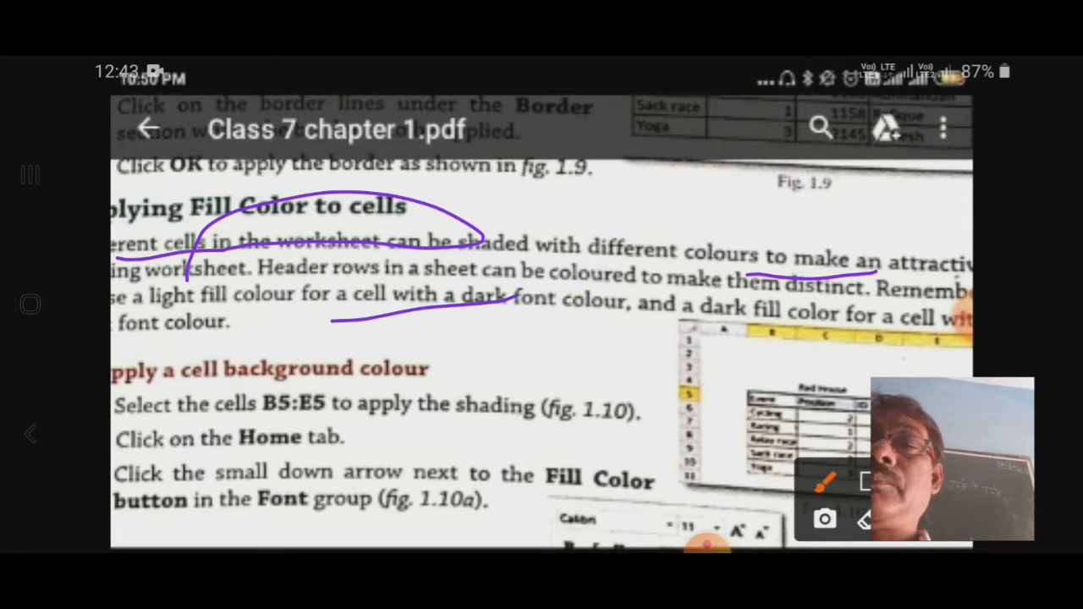
mouse_move(528, 462)
mouse_down()
mouse_move(650, 499)
mouse_move(531, 460)
mouse_up()
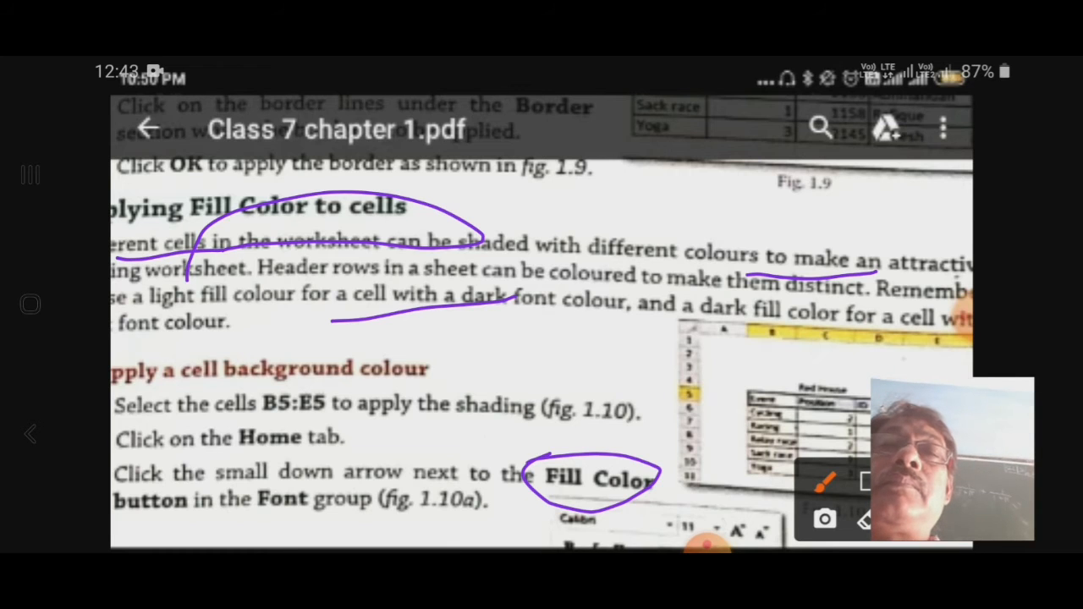
drag(952, 459, 961, 349)
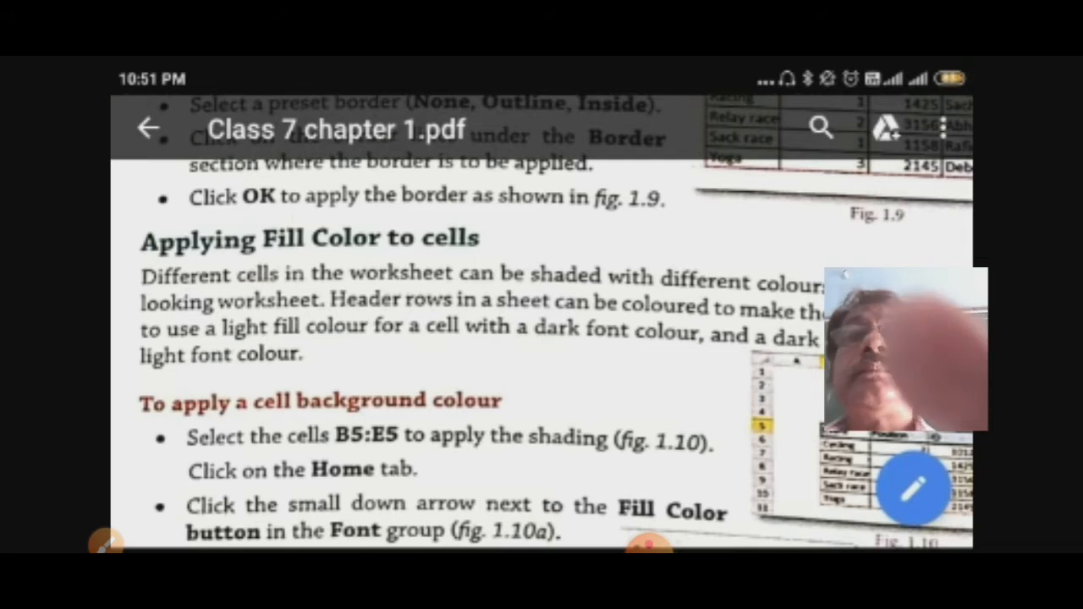
drag(906, 348, 916, 459)
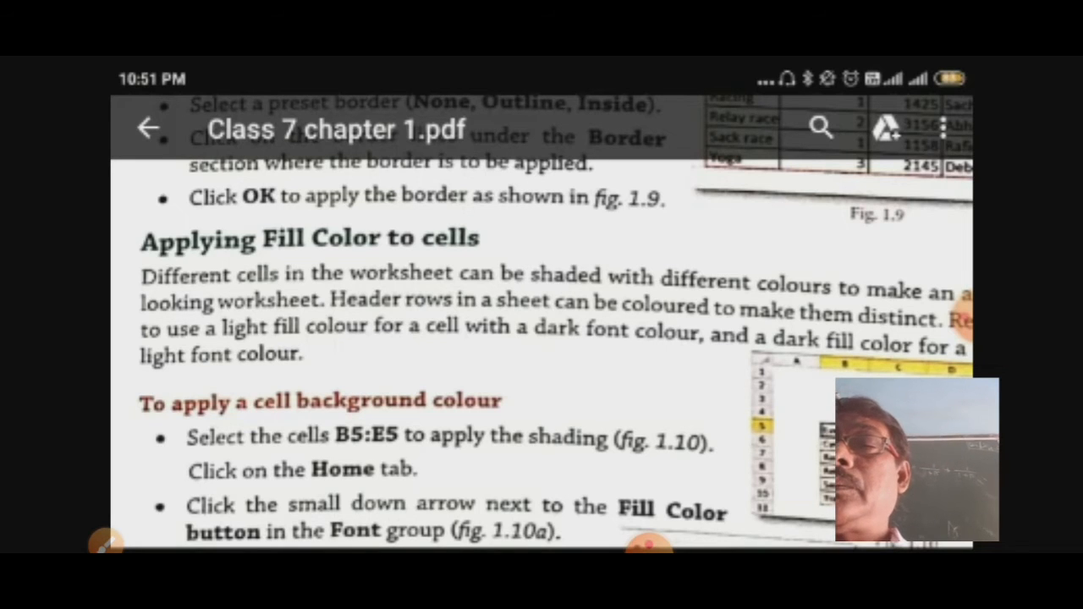
Underline the phrases about dark font colour and light font colour in the PDF, and close the annotation tools
click(106, 541)
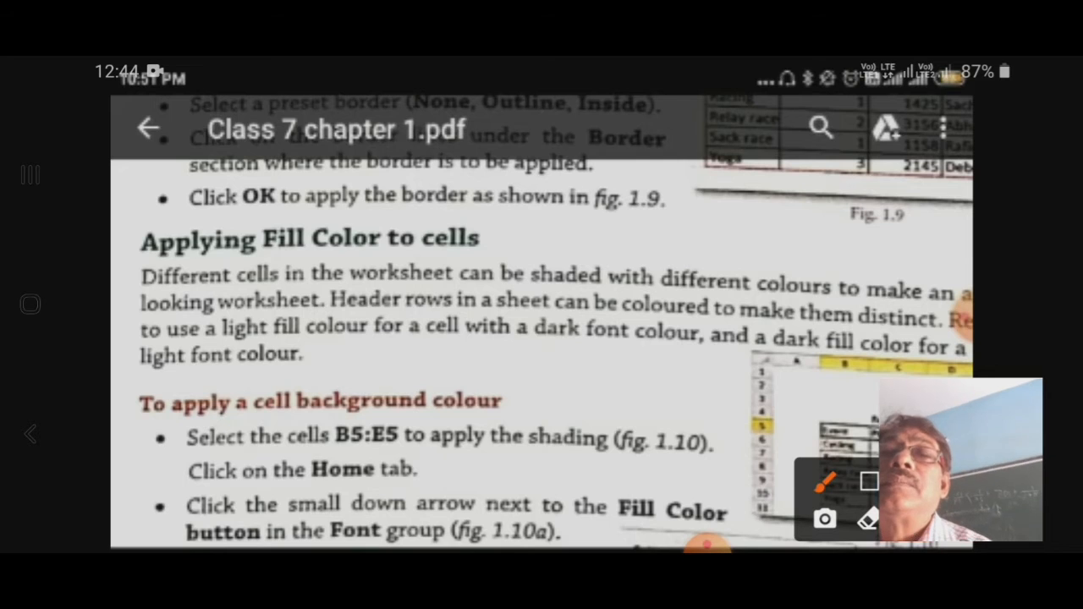
drag(494, 347, 729, 360)
drag(148, 381, 342, 366)
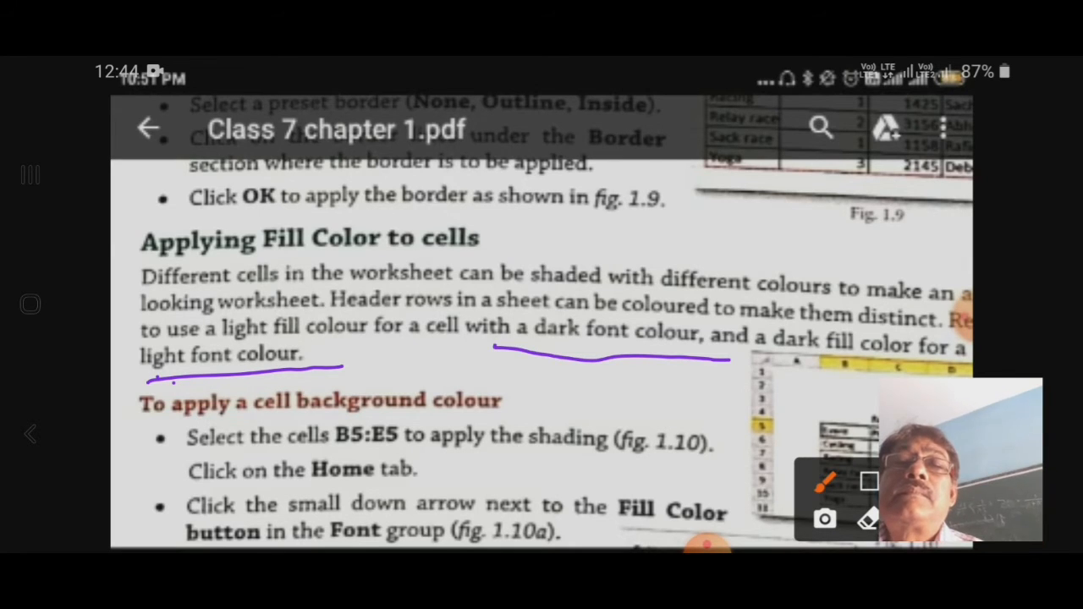
drag(787, 484, 743, 494)
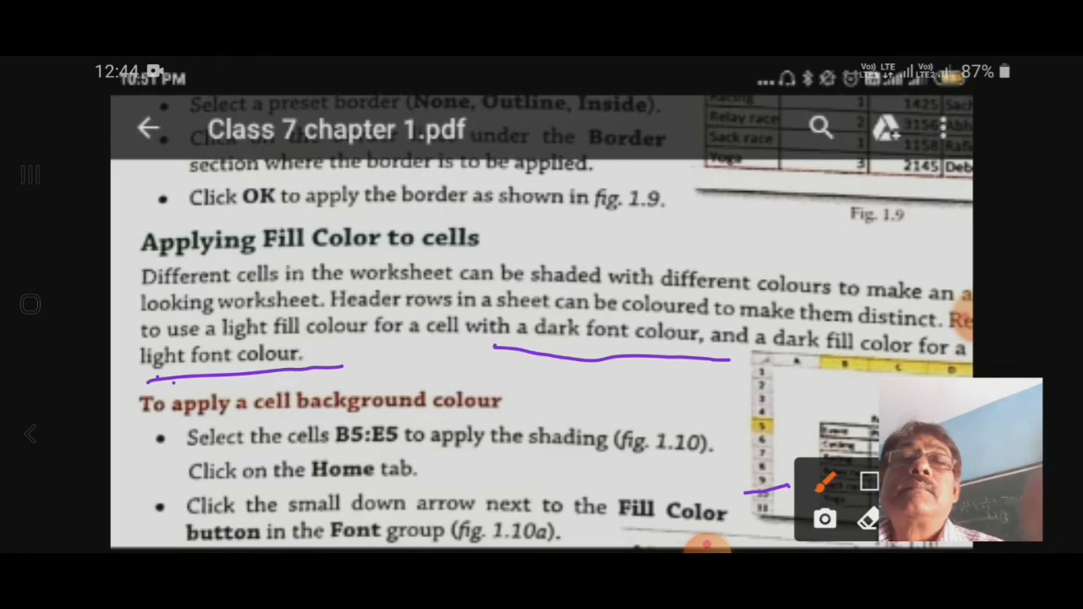
drag(961, 459, 961, 356)
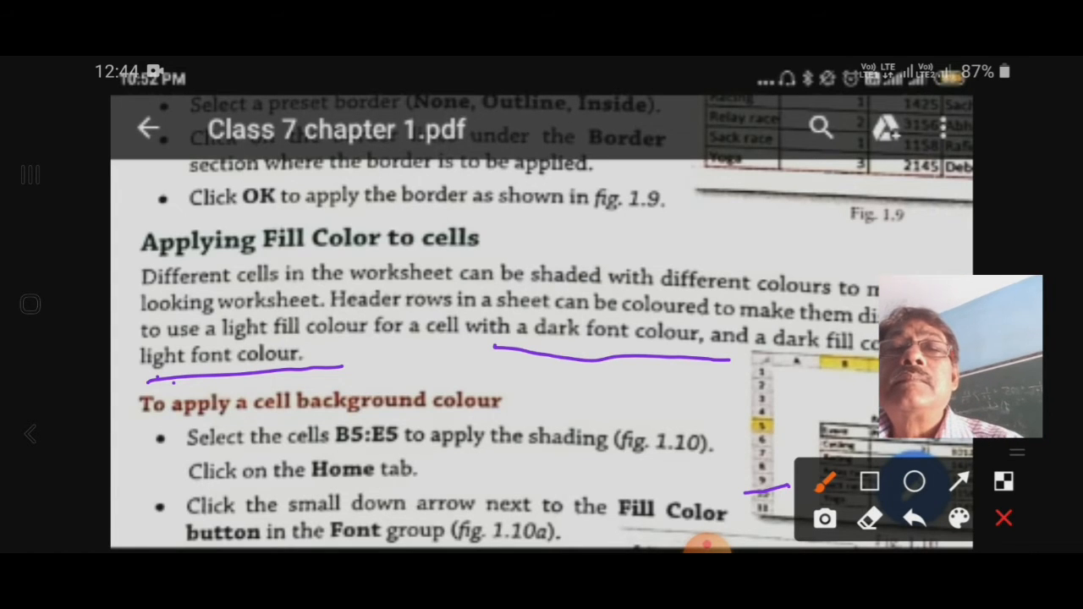
click(1003, 517)
click(649, 541)
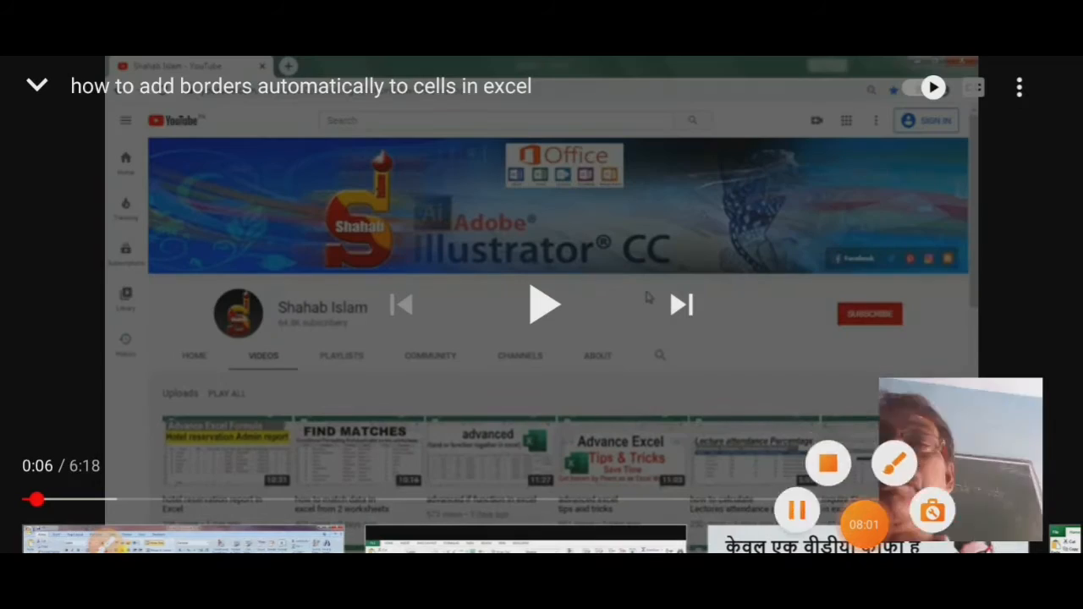
click(541, 304)
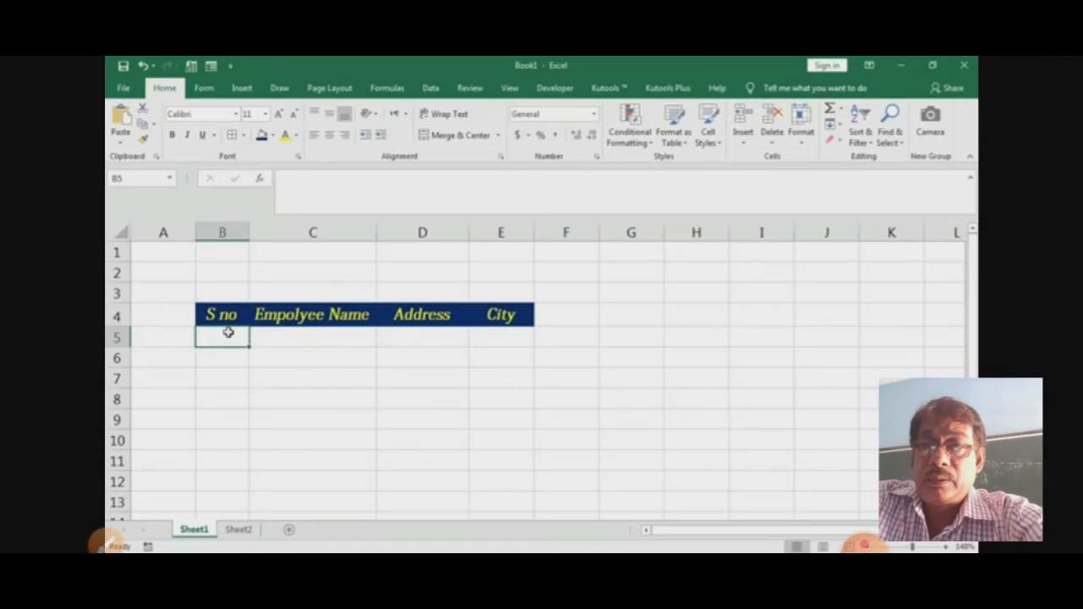
click(258, 361)
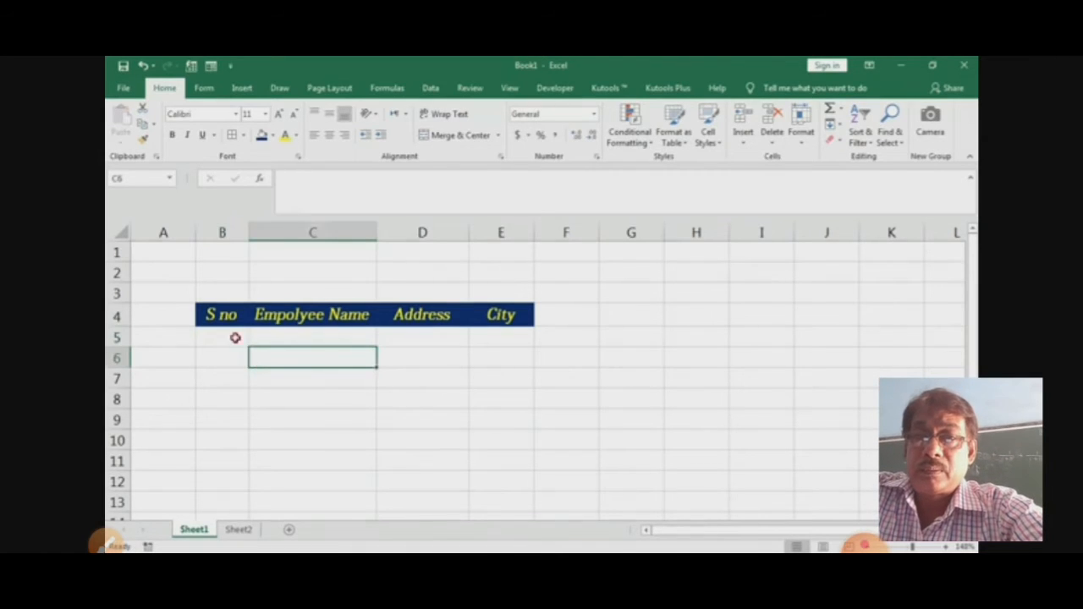
drag(235, 337, 478, 449)
click(478, 449)
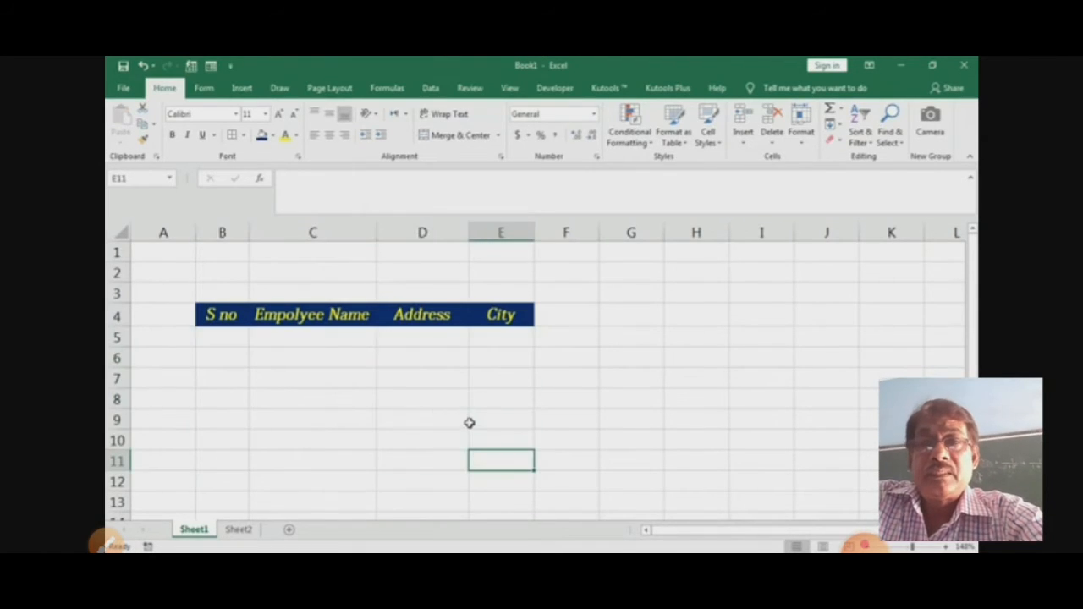
Apply All Borders to cells B5:E11 below the table's header row
click(215, 339)
key(shift+Right)
key(shift+Right)
key(shift+Right)
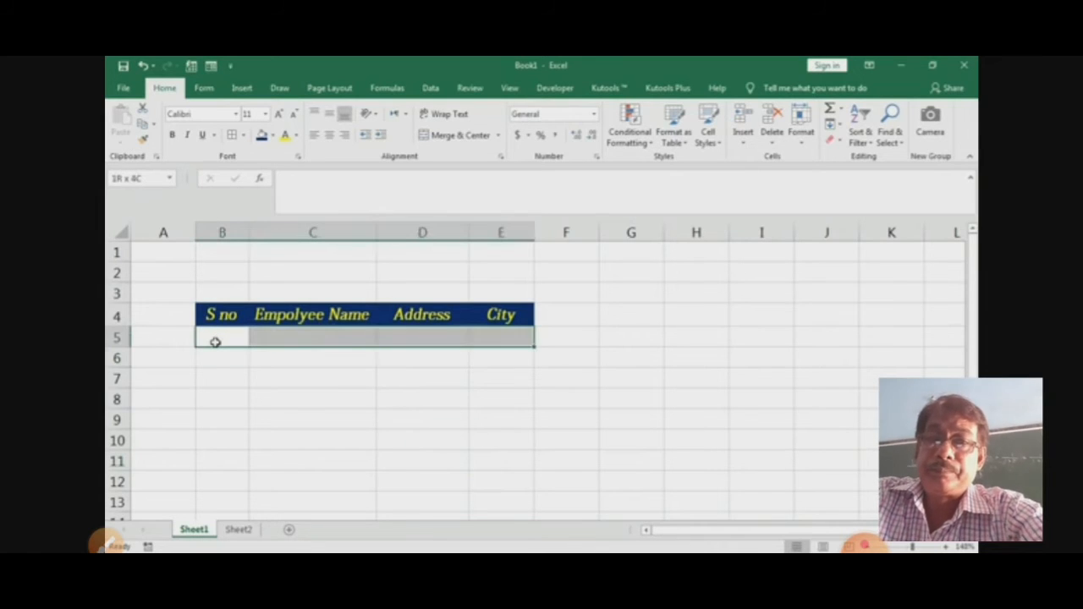
key(shift+Down)
key(shift+Down)
key(shift+Down)
key(shift+Down)
key(shift+Down)
key(shift+Down)
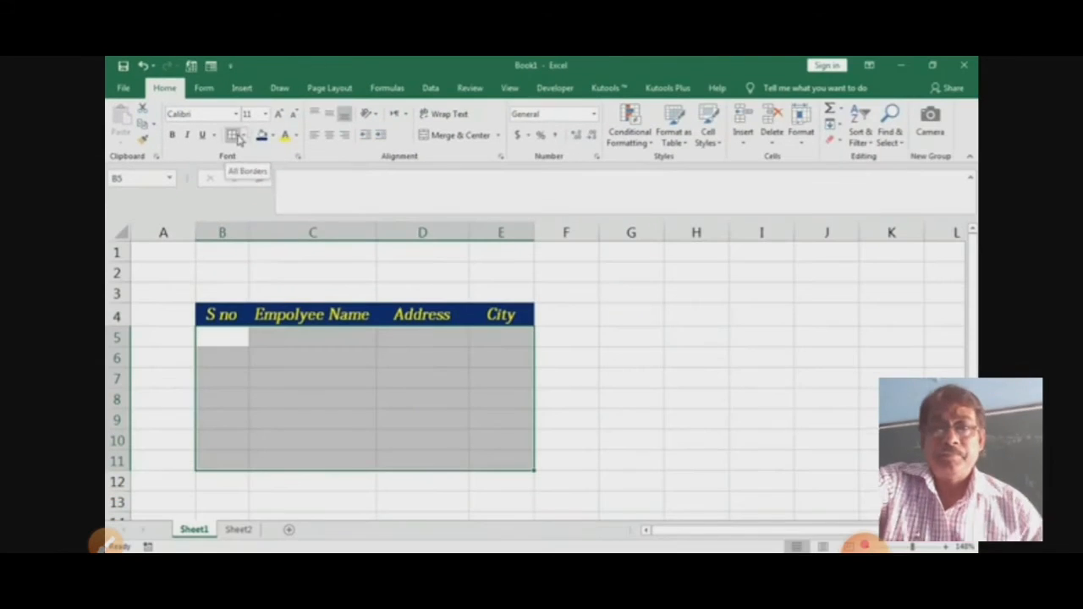
click(383, 216)
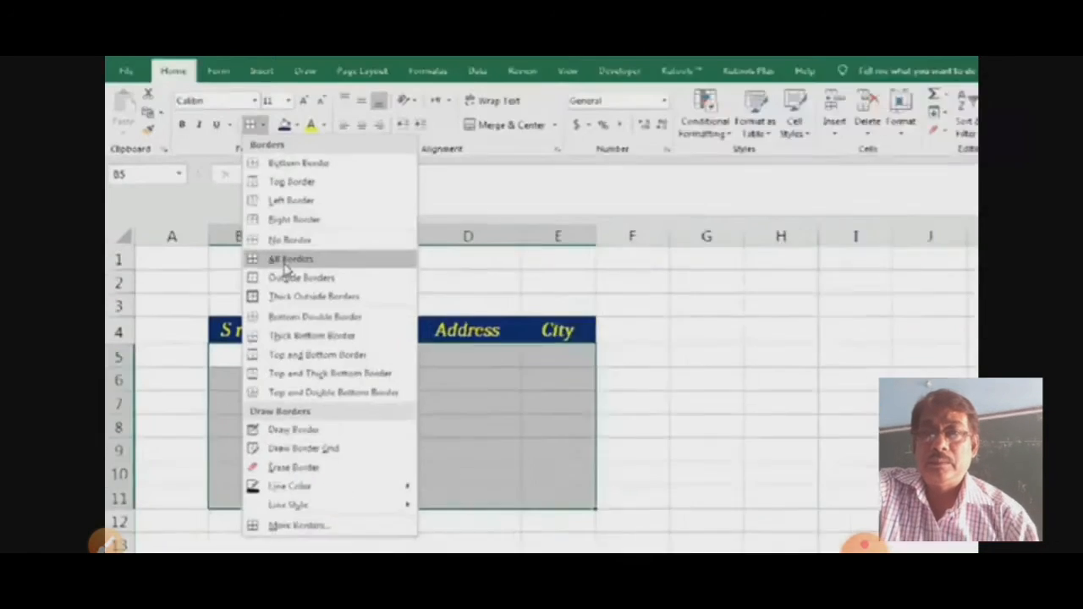
click(420, 306)
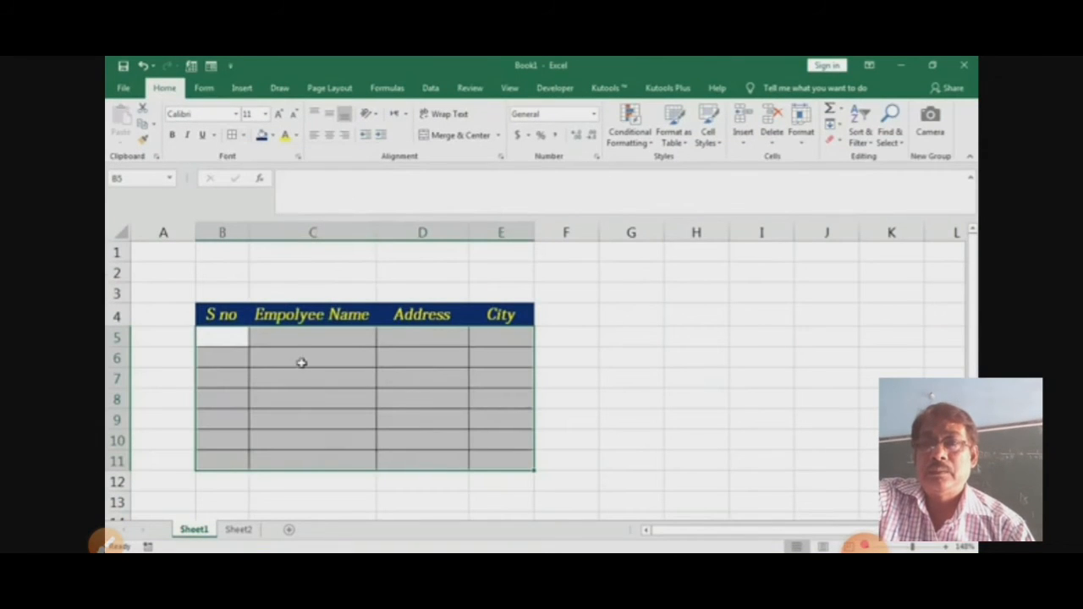
Fill row 5 of the bordered table with 1, S, DS and SD in columns B to E
click(232, 336)
text(1)
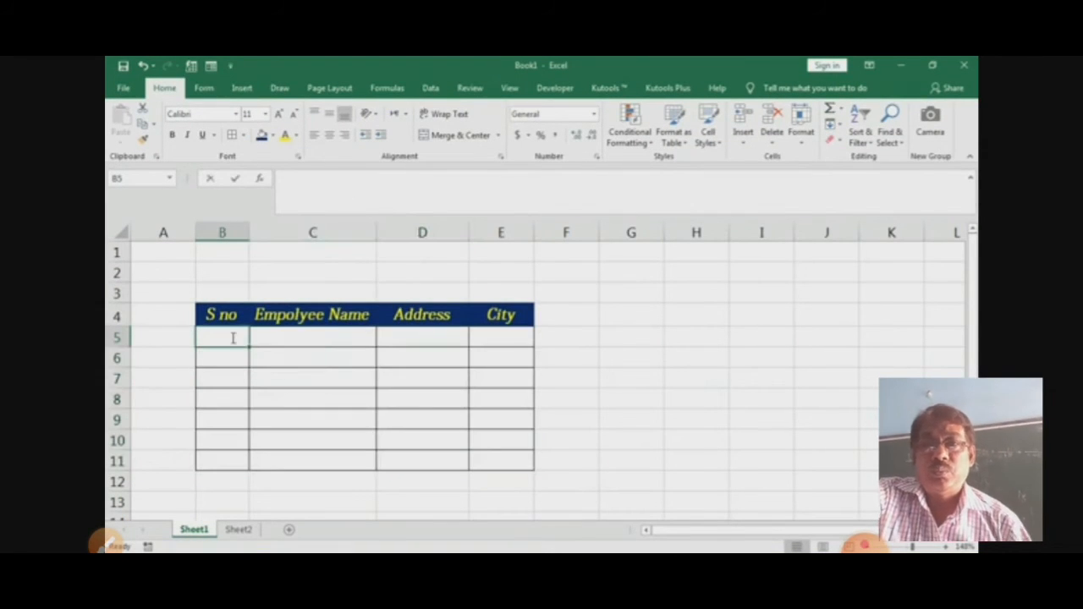
key(Tab)
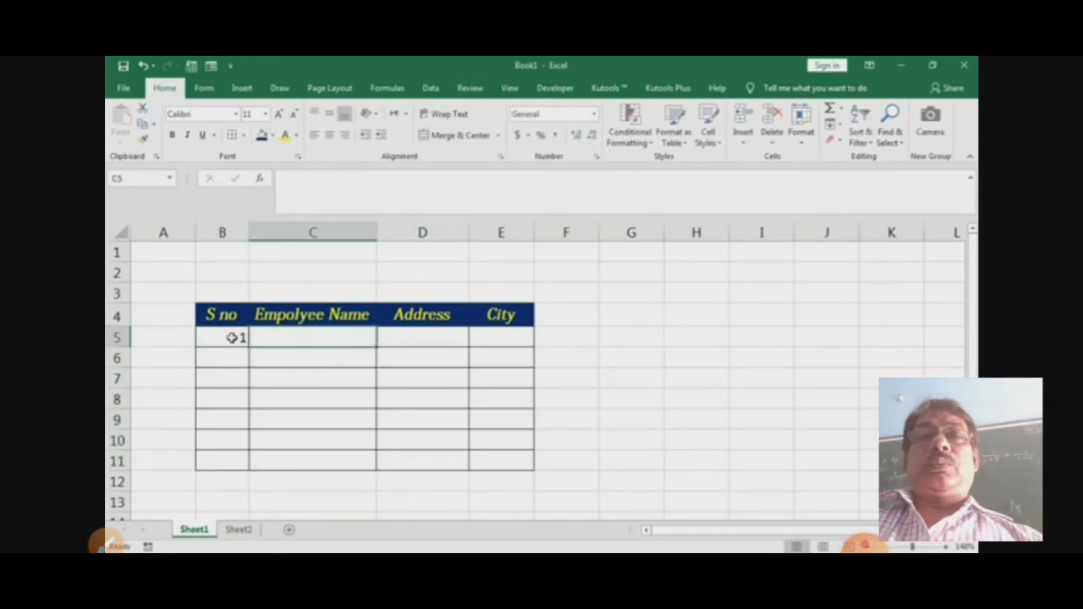
text(S)
key(Tab)
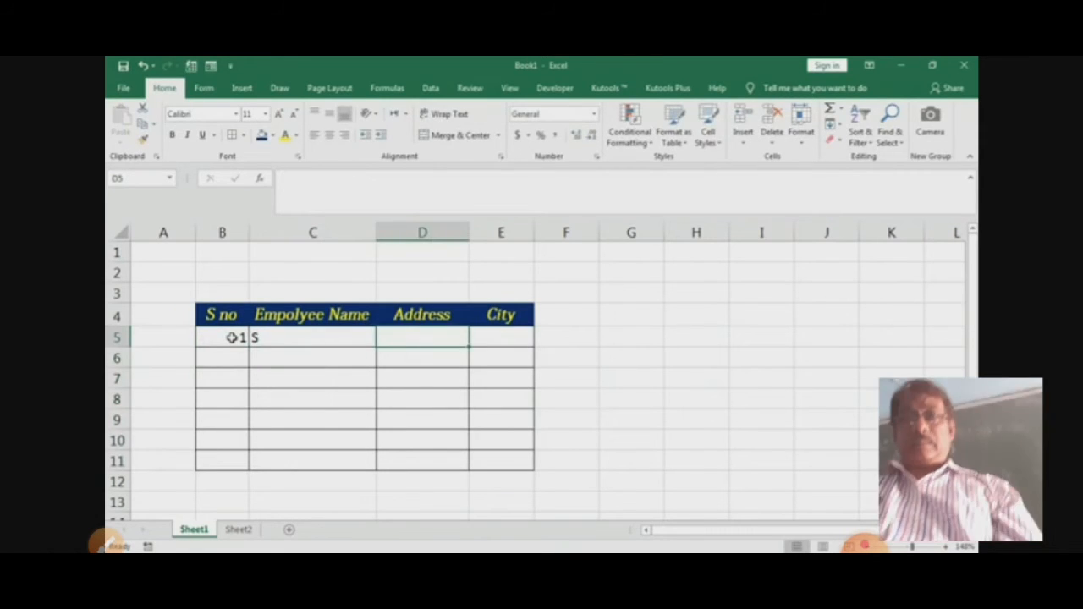
text(DS)
key(Tab)
text(SD)
click(232, 337)
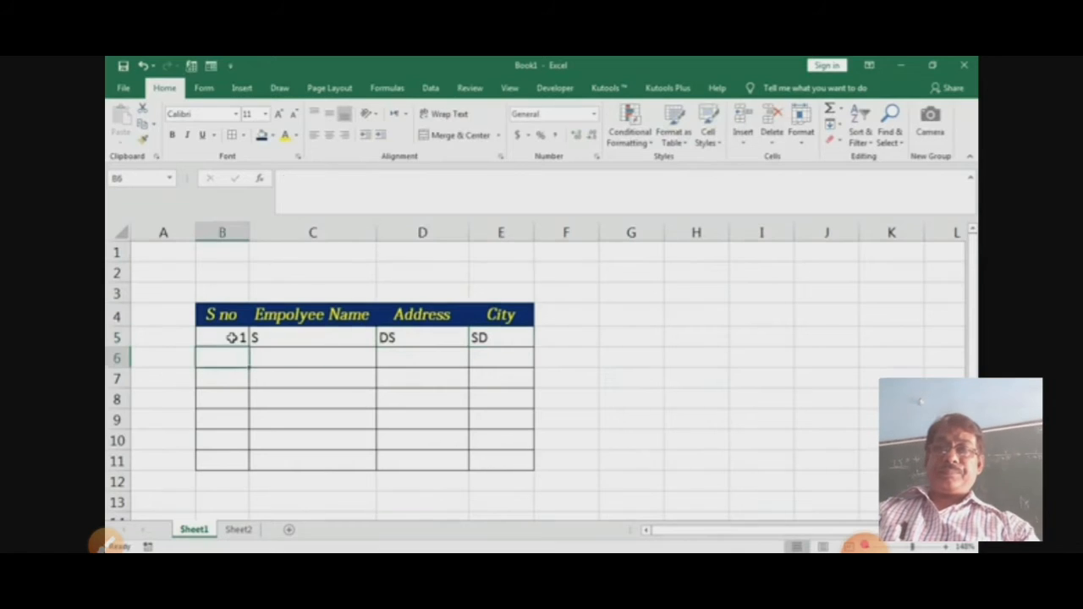
key(Return)
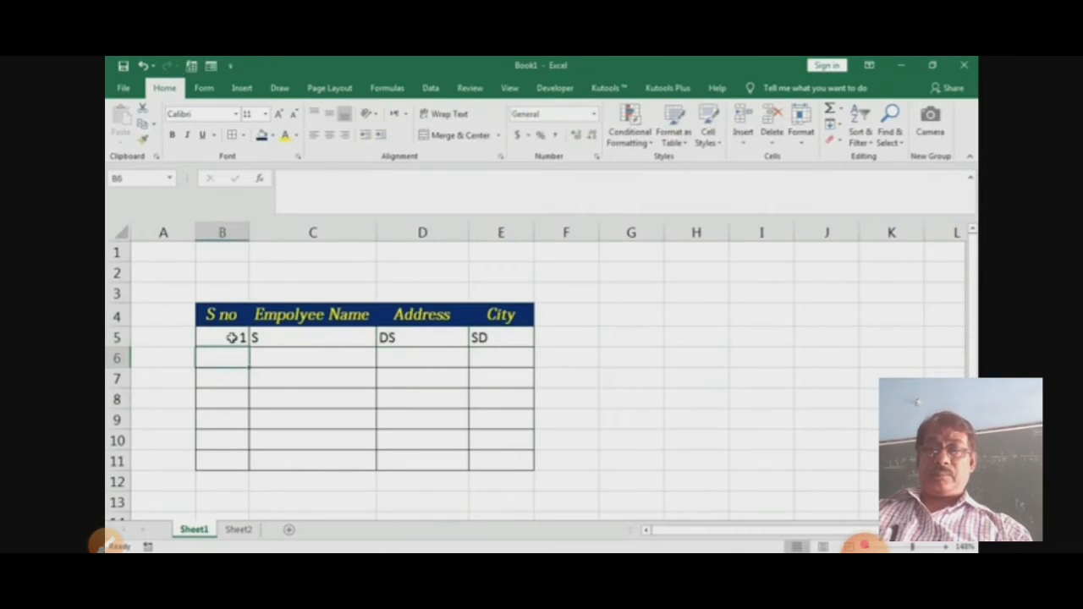
key(Down)
key(Down)
key(shift+Right)
key(shift+Right)
key(shift+Right)
key(shift+Up)
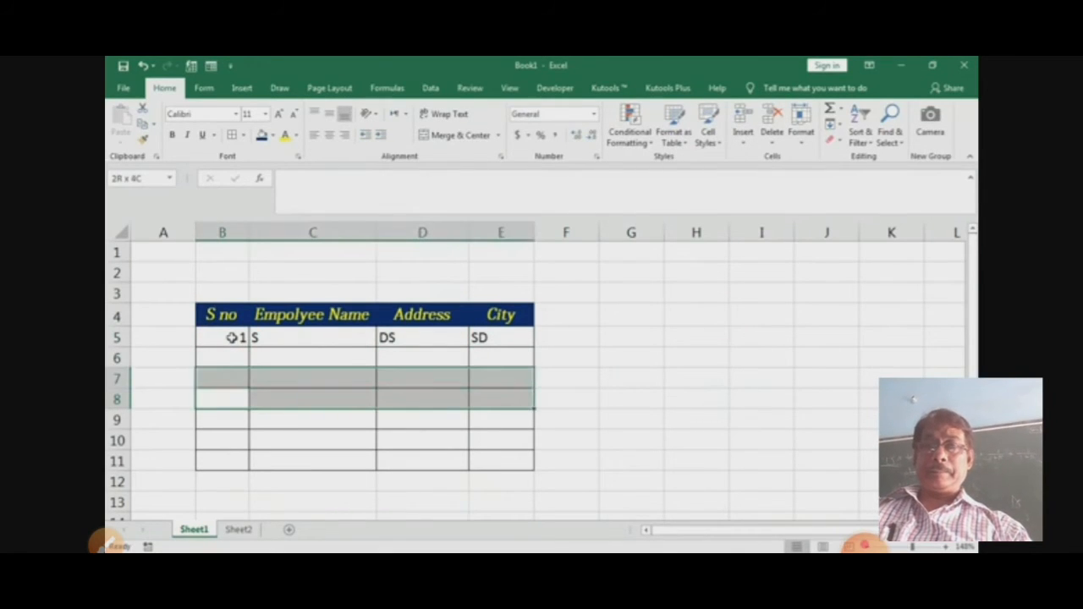
key(shift+Up)
key(shift+Up)
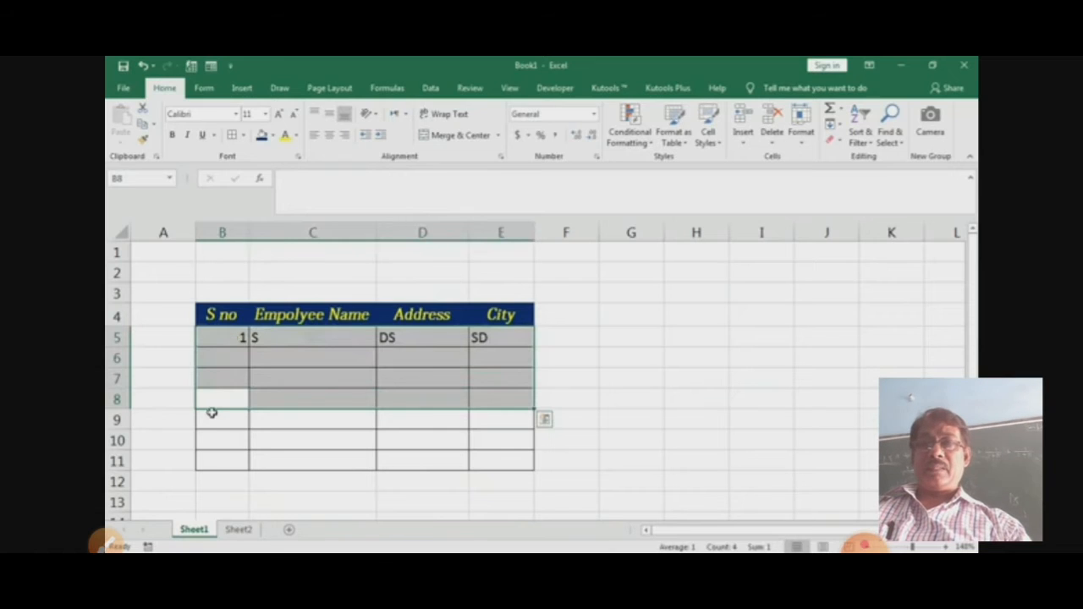
click(195, 418)
click(525, 462)
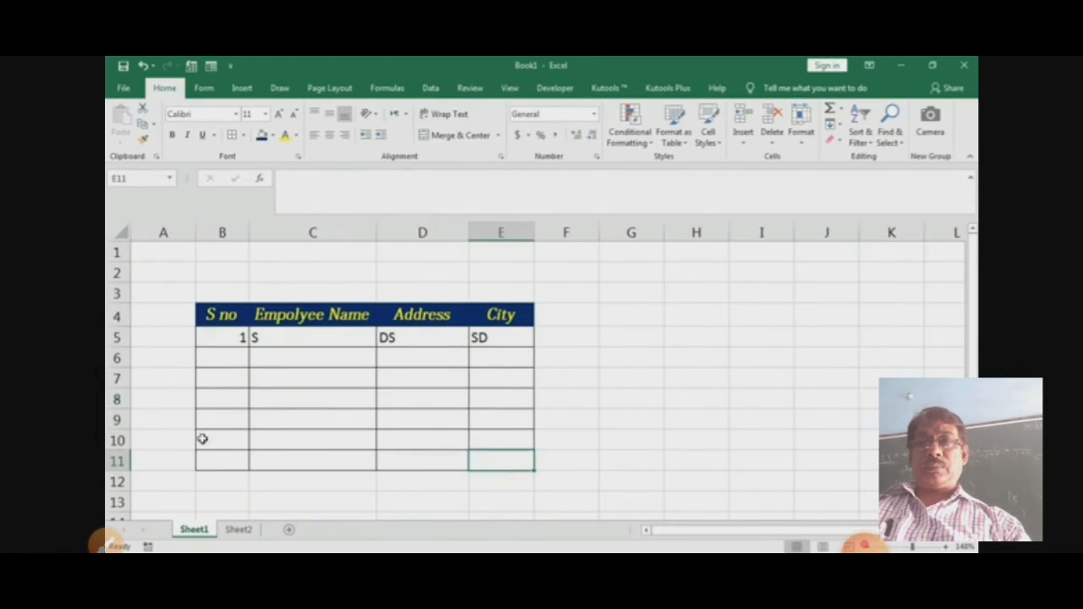
Remove all borders from cells A9:E12 with No Border
mouse_move(179, 420)
mouse_down()
mouse_move(454, 486)
mouse_move(513, 481)
mouse_up()
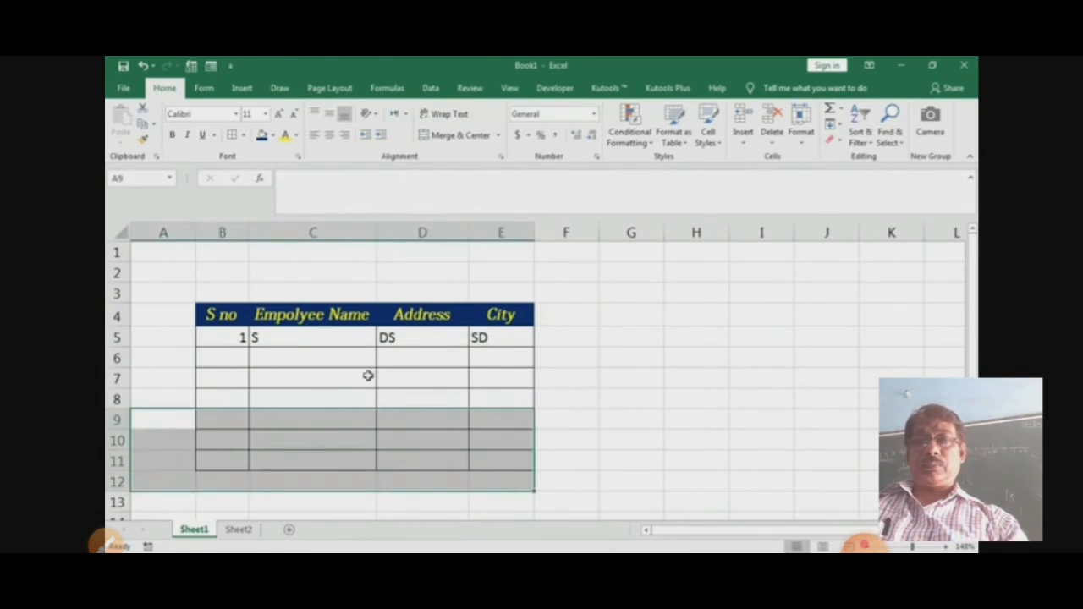
click(243, 135)
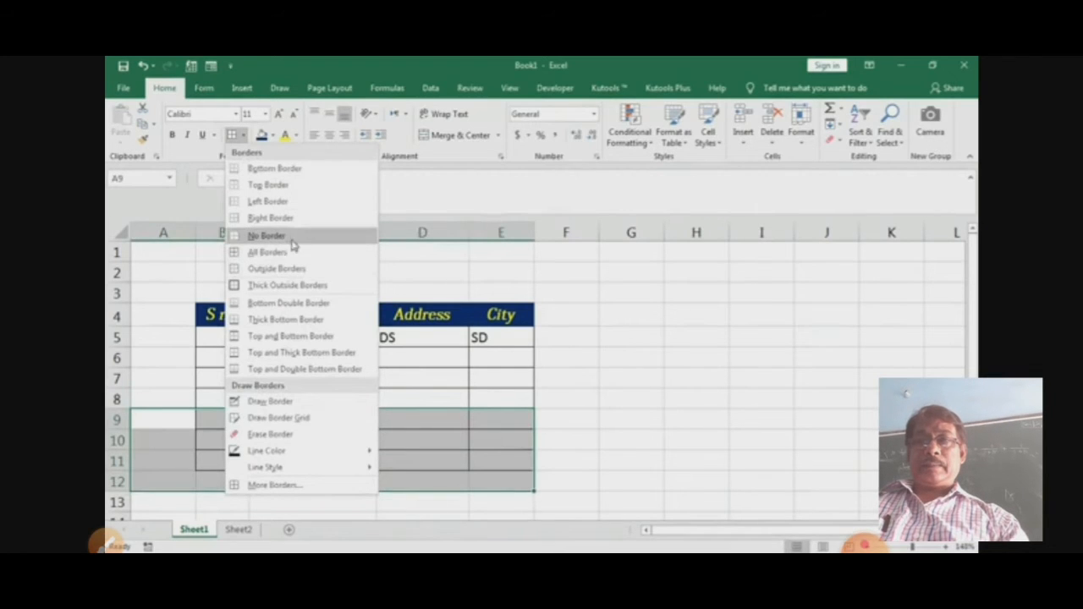
click(279, 236)
click(273, 234)
Apply All Borders to cells B8:E8 in the last remaining table row
drag(313, 337, 313, 461)
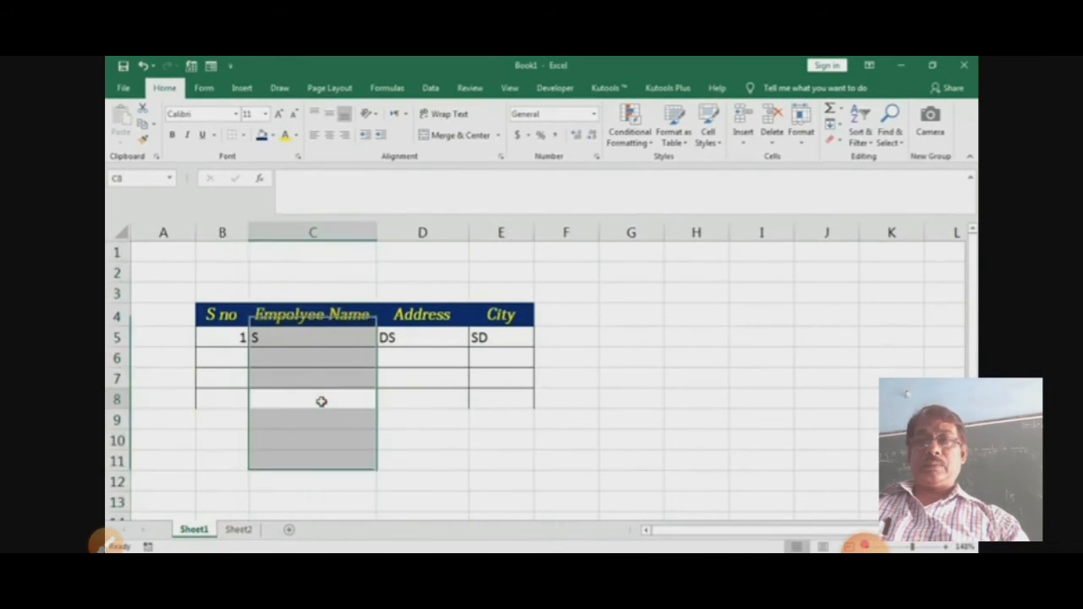
click(322, 401)
drag(225, 406, 476, 392)
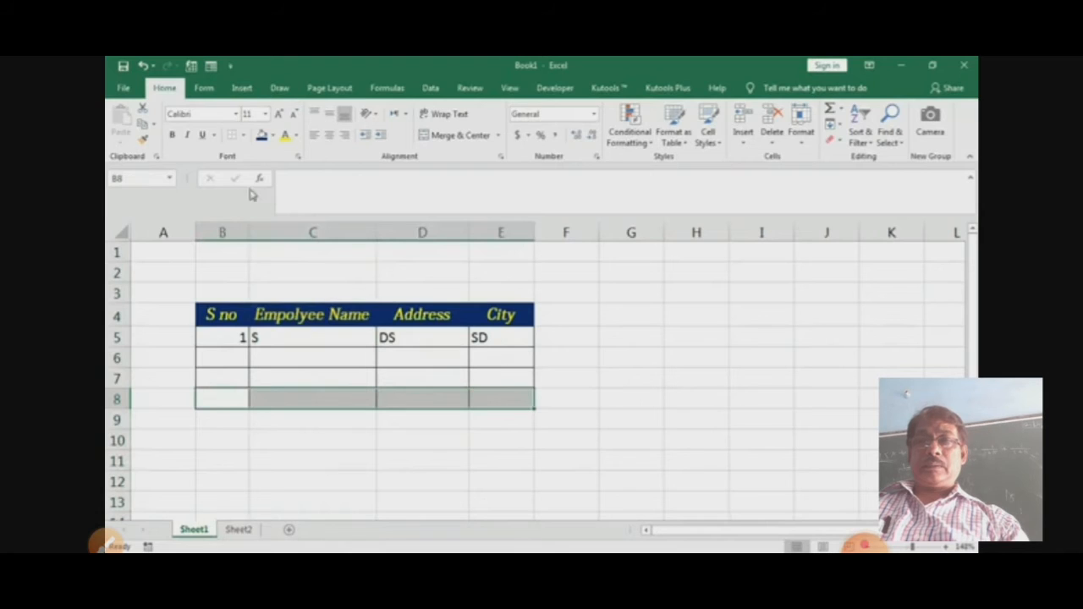
click(243, 135)
click(272, 250)
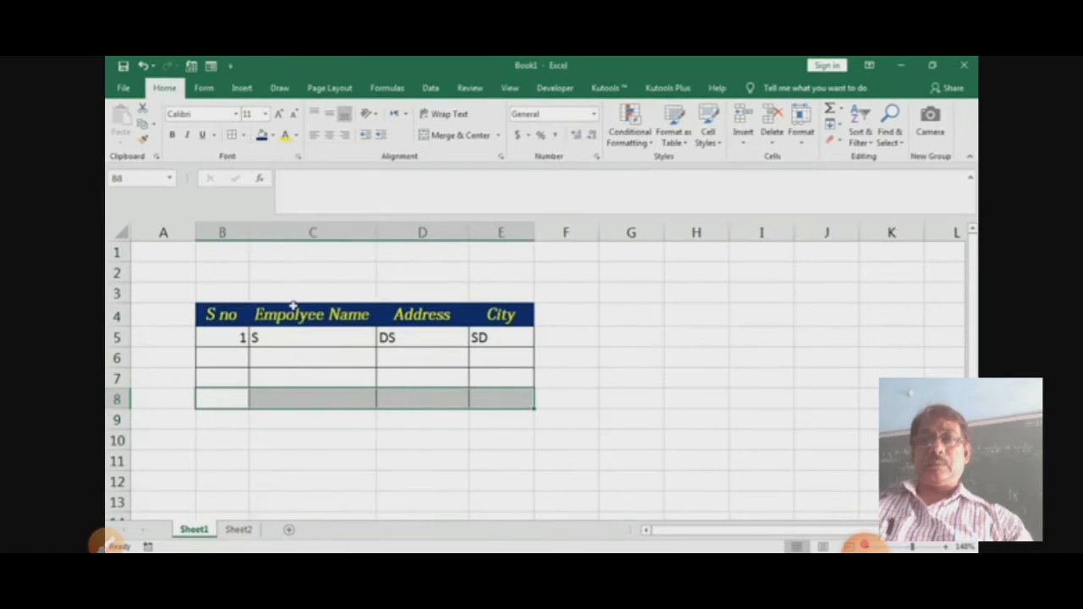
click(269, 414)
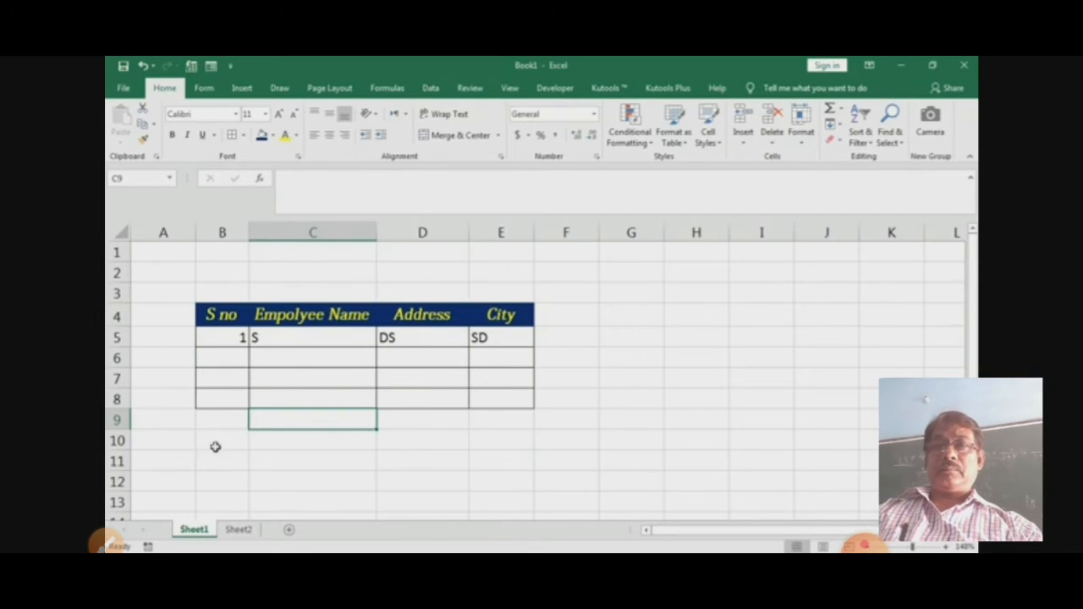
Fill row 9 below the bordered table with ASF, ASDF, SF and SF in columns B to E
drag(222, 446, 557, 470)
drag(554, 483, 512, 486)
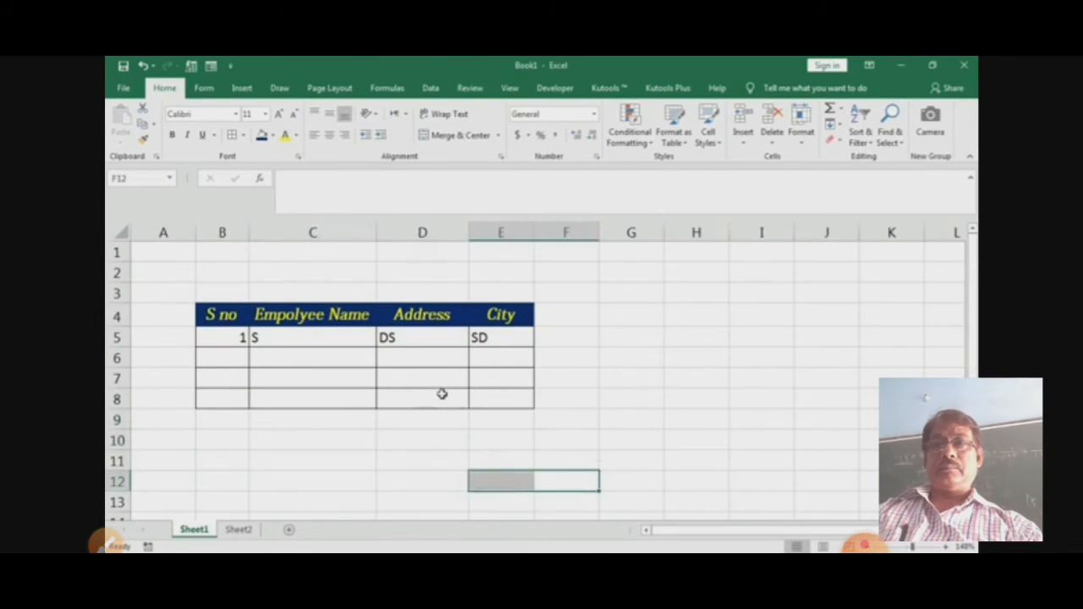
click(502, 392)
key(Return)
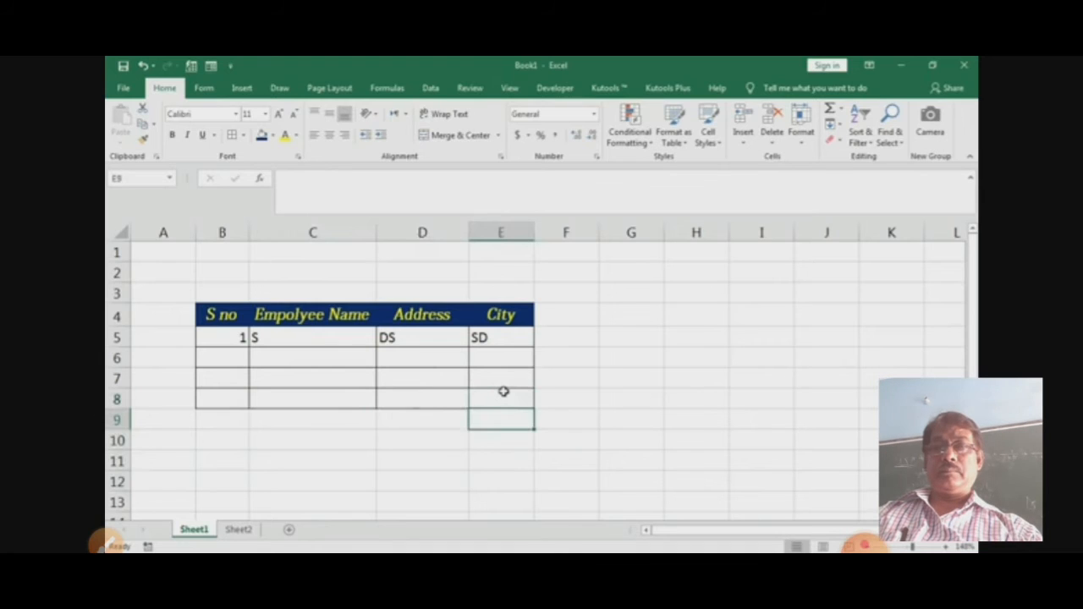
key(Left)
key(Left)
key(Left)
text(ASF)
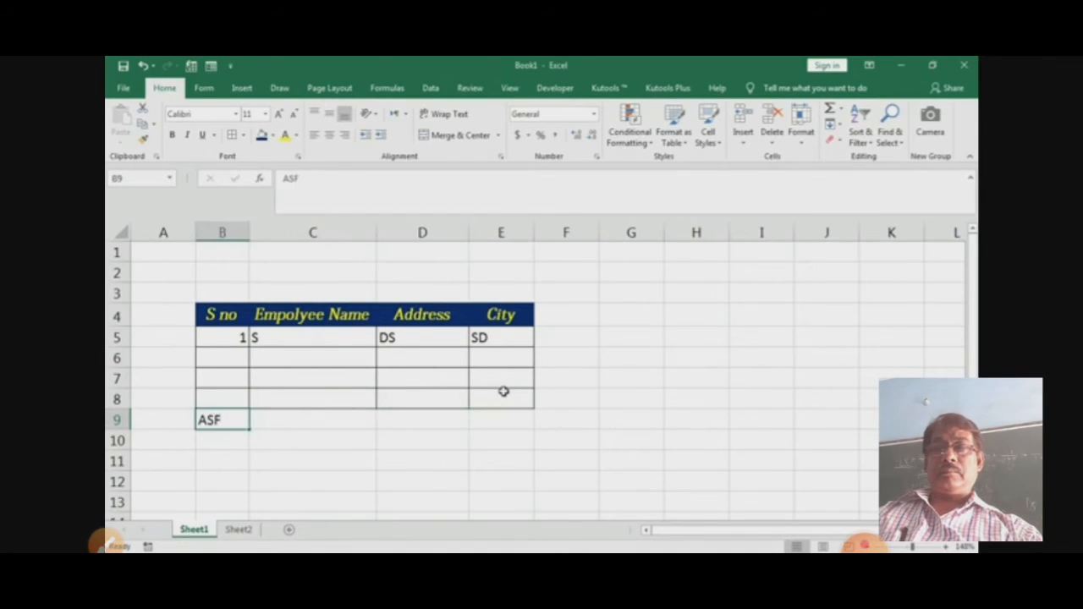
key(Right)
text(ASDF)
key(Right)
text(SF)
key(Right)
text(SF)
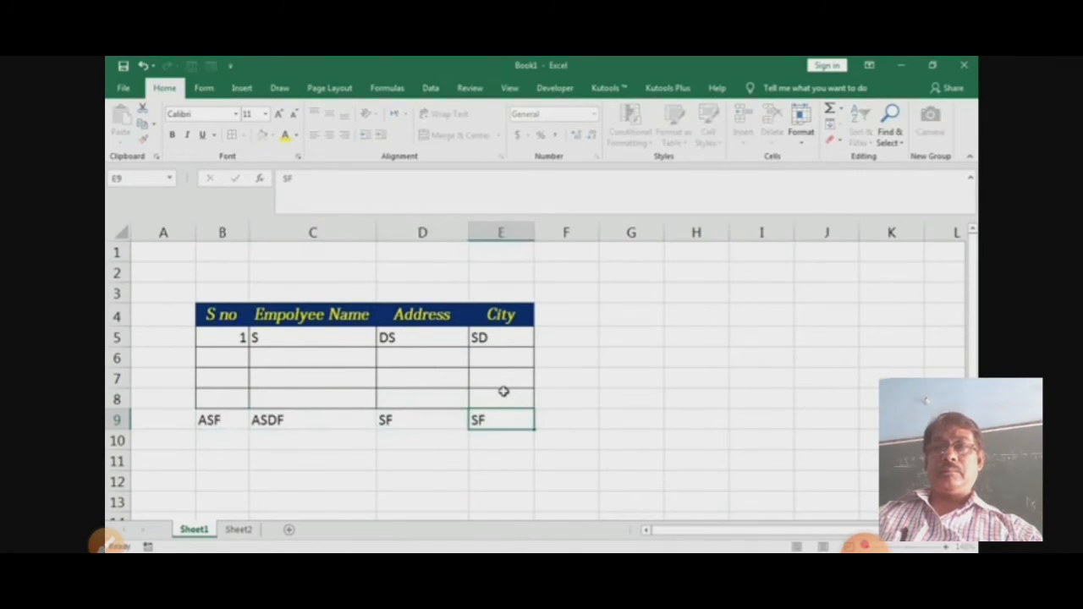
Apply All Borders to cells B9:E11, covering the new row and the two rows below it
key(Left)
key(Left)
key(Left)
key(shift+Right)
key(shift+Right)
key(shift+Right)
key(shift+Down)
key(shift+Down)
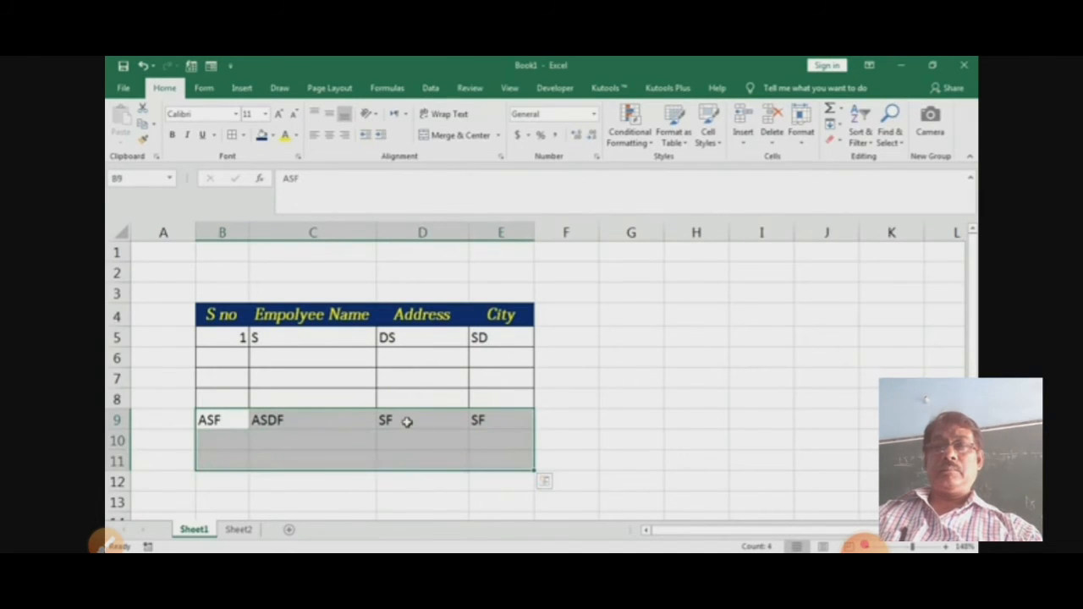
click(231, 135)
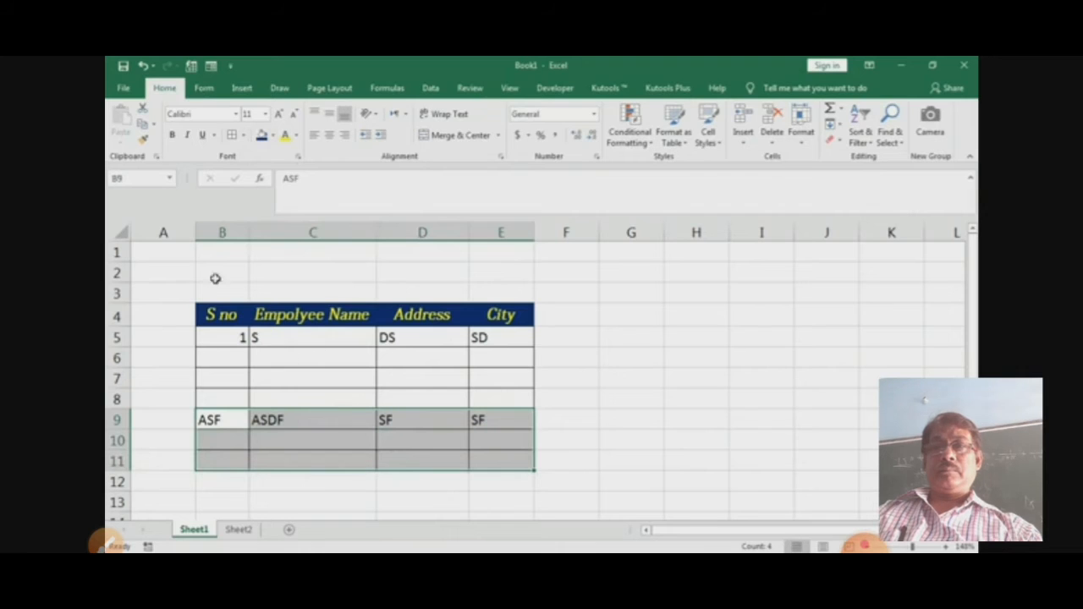
Clear all contents and formatting from cells A5:E12 below the table's header row
click(159, 342)
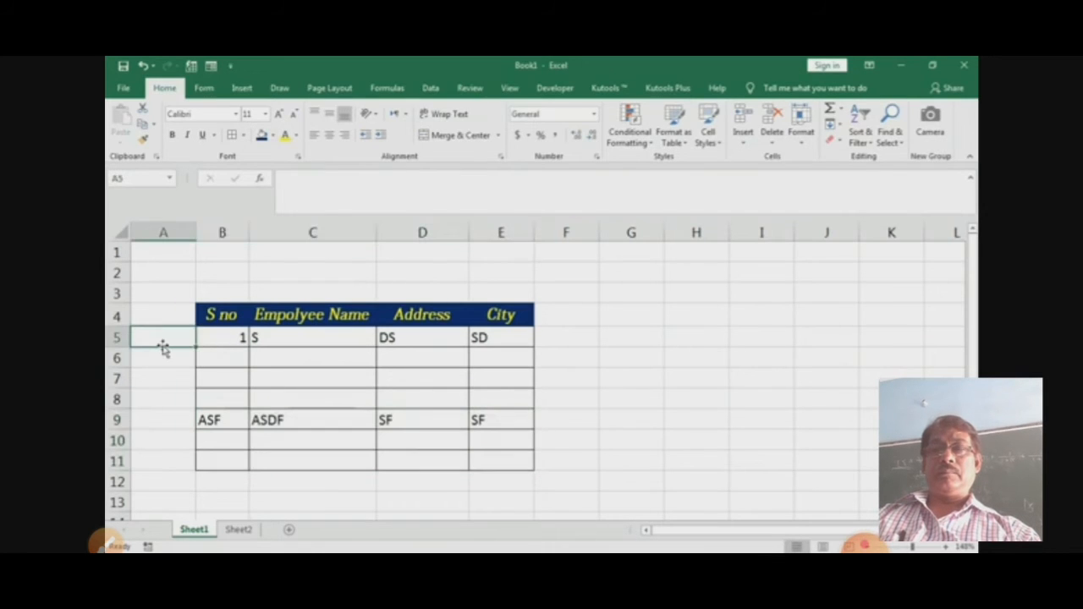
key(shift+Right)
key(shift+Right)
key(shift+Right)
key(shift+Right)
key(shift+Down)
key(shift+Down)
key(shift+Down)
key(shift+Down)
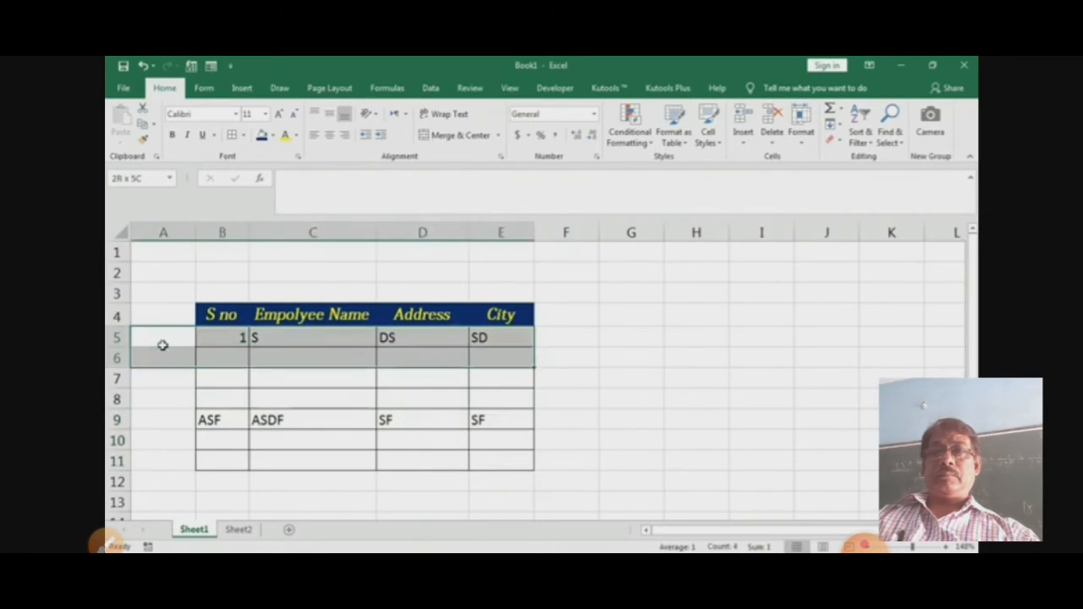
key(shift+Down)
key(shift+Down)
key(shift+Down)
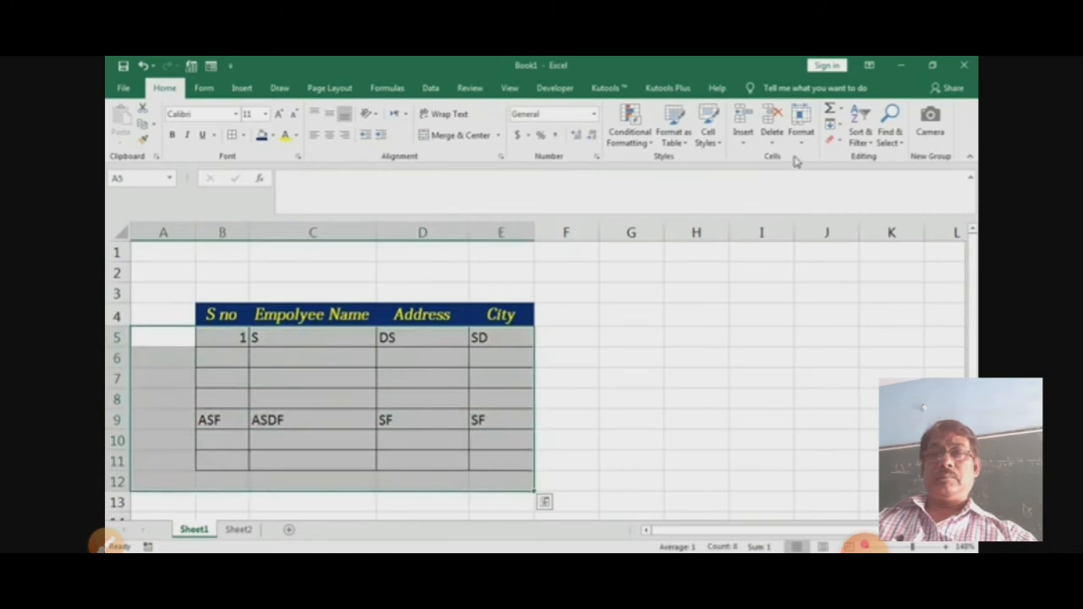
click(832, 142)
click(856, 156)
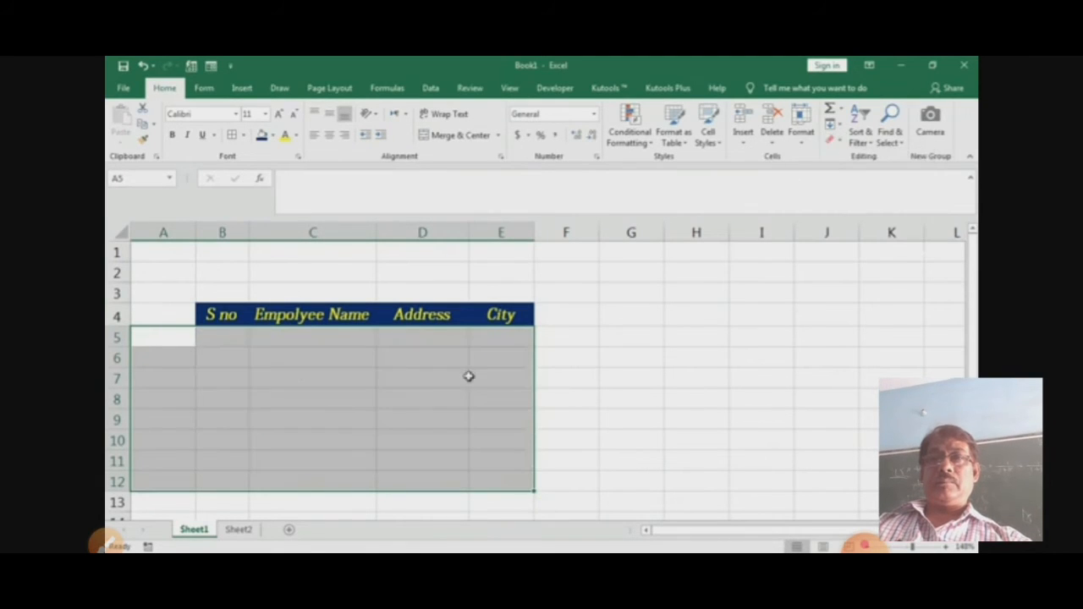
Enter the serial numbers 1 and 2 in cells B5 and B6 under S no
click(242, 337)
text(1)
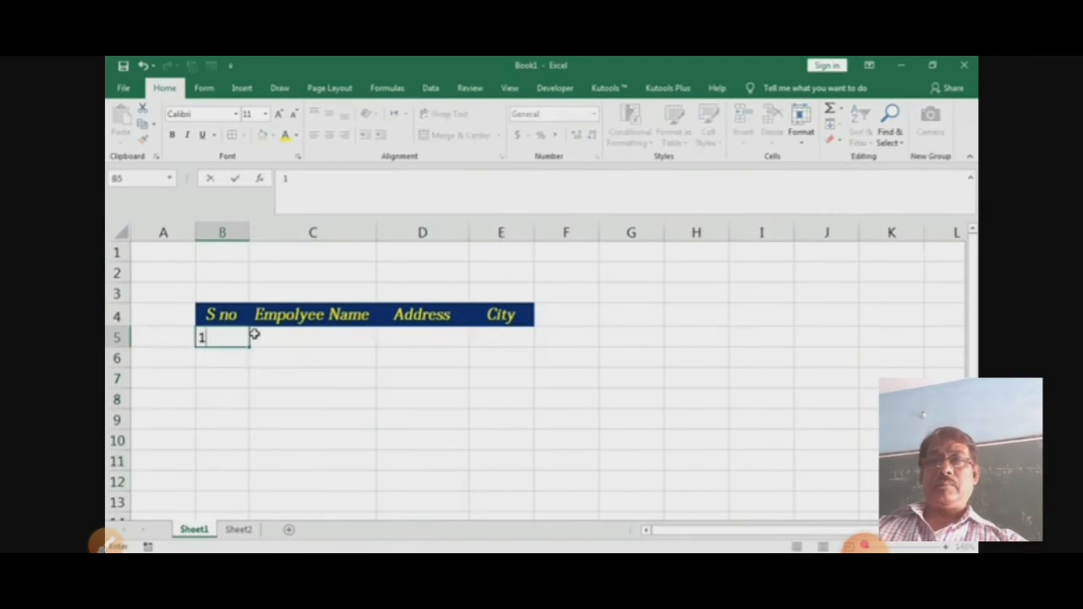
key(Tab)
key(Tab)
key(Tab)
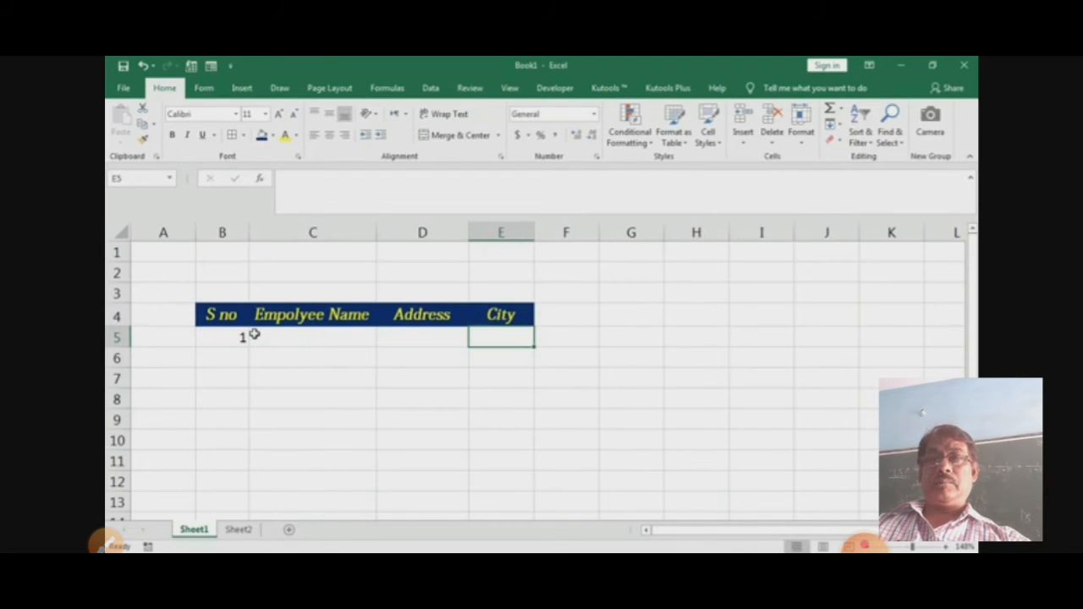
key(Down)
key(Left)
key(Left)
key(Left)
key(Left)
key(Right)
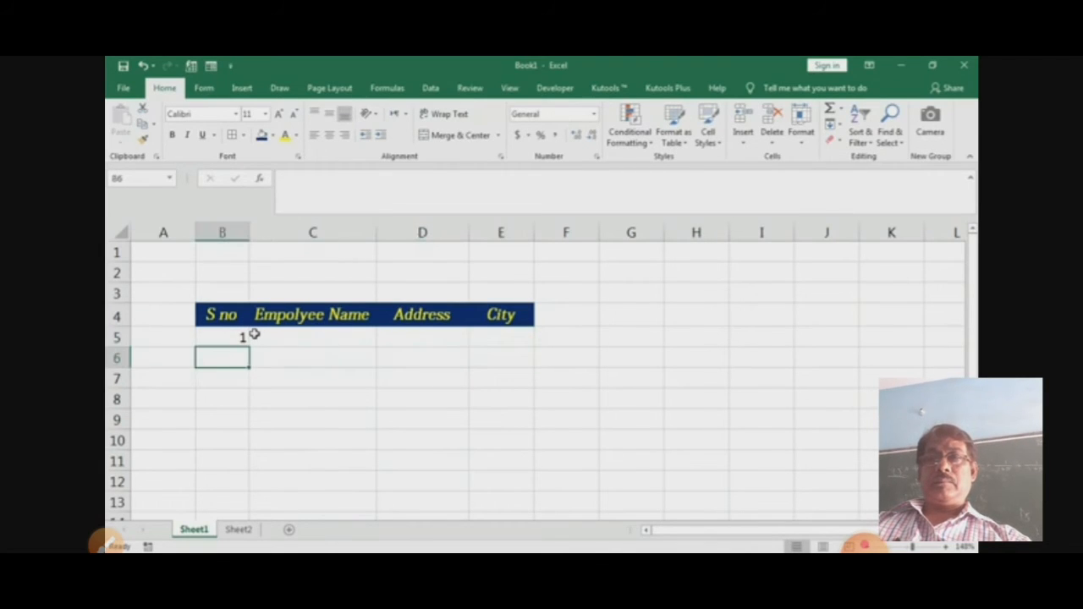
text(2)
key(Return)
key(Down)
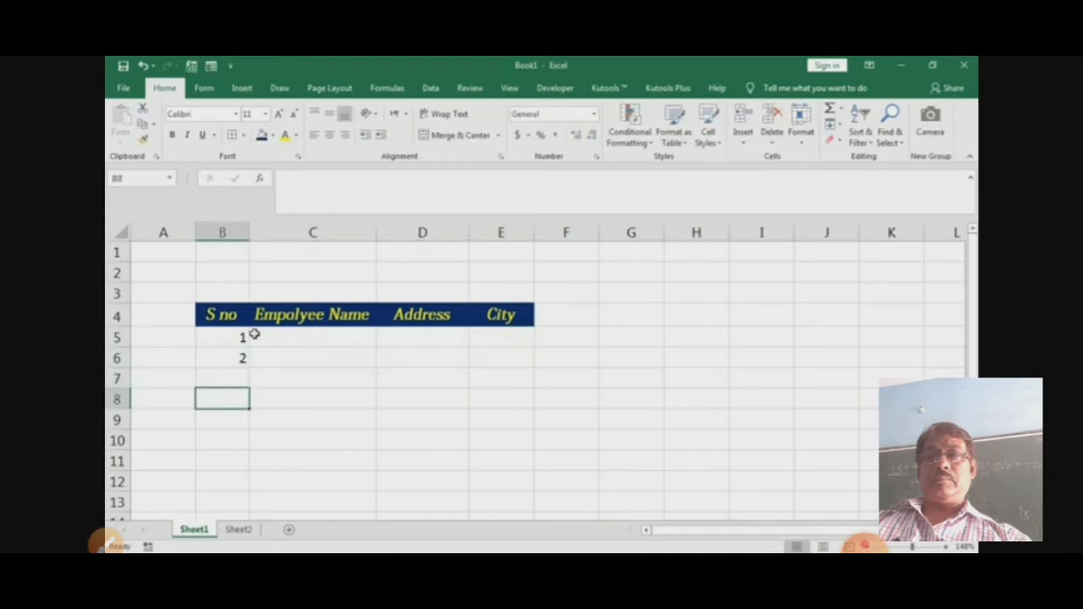
Delete the contents of cells B5:E6 below the header row
key(Up)
key(Up)
key(Right)
key(Right)
key(Right)
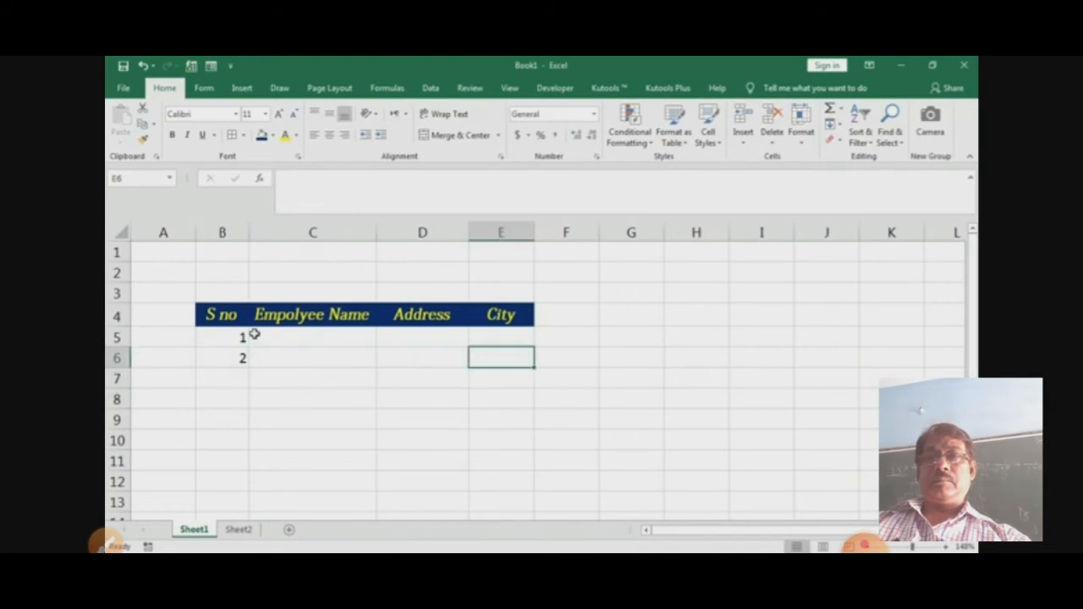
key(Left)
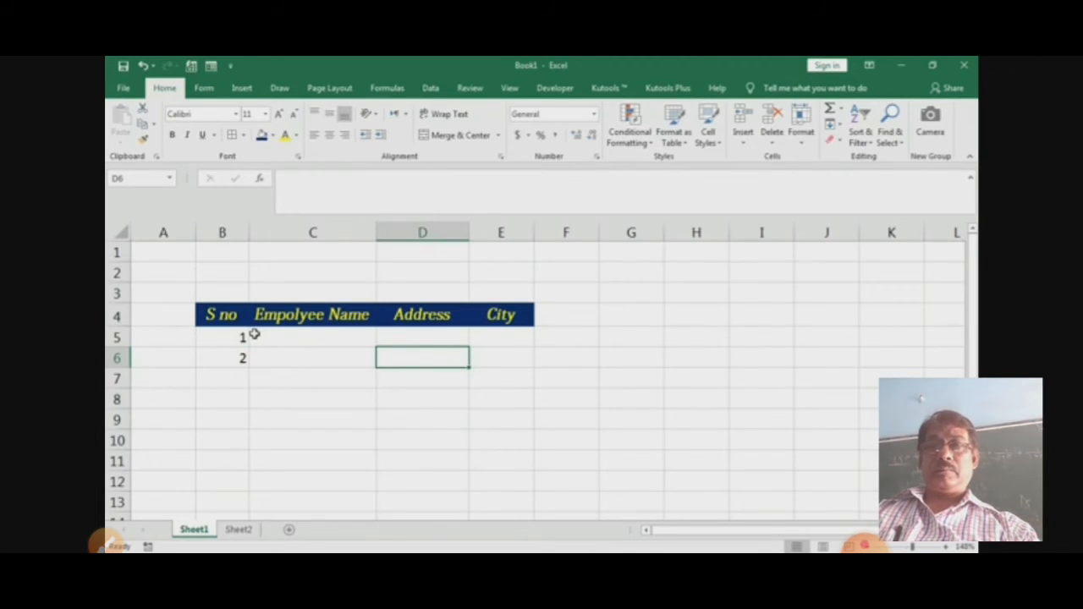
key(Left)
key(Left)
key(Up)
key(shift+Down)
key(shift+Right)
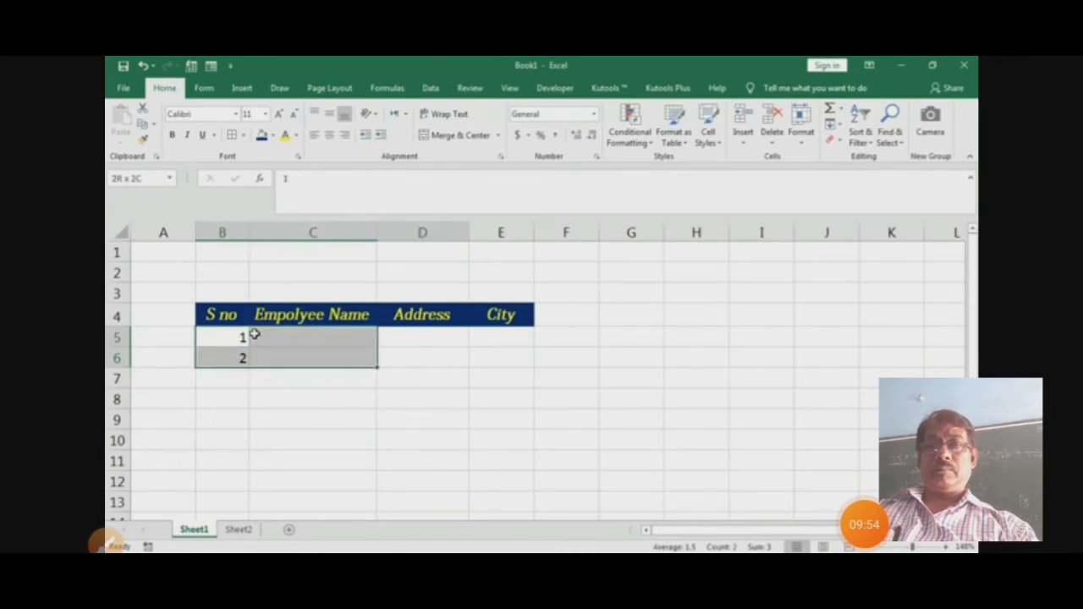
key(shift+Right)
key(shift+Right)
key(Delete)
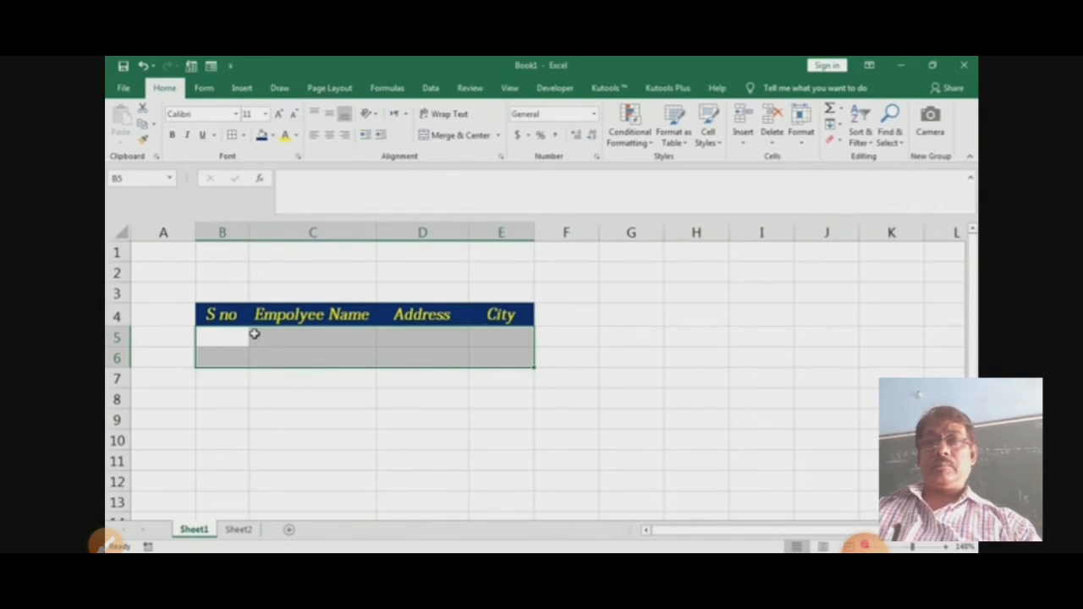
Extend the selection in columns B to E from row 5 down to the last row of the sheet
key(shift+Down)
key(shift+Down)
key(shift+Down)
key(shift+Down)
key(shift+Down)
key(shift+Down)
key(shift+Down)
key(shift+Down)
key(shift+Down)
key(shift+Down)
key(shift+Down)
key(shift+Down)
key(shift+Down)
key(shift+Down)
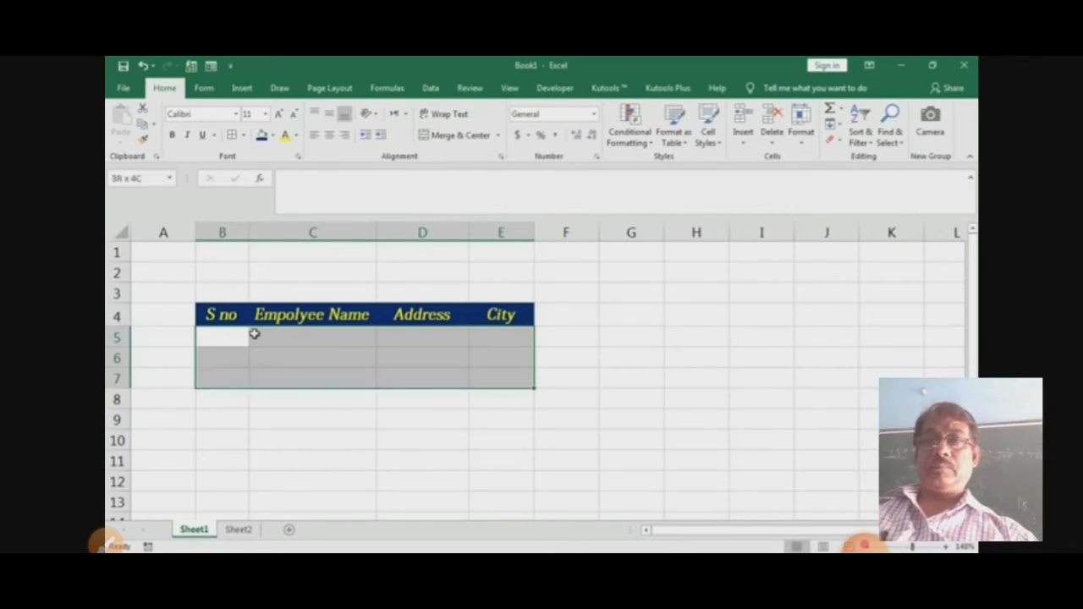
key(ctrl+shift+Down)
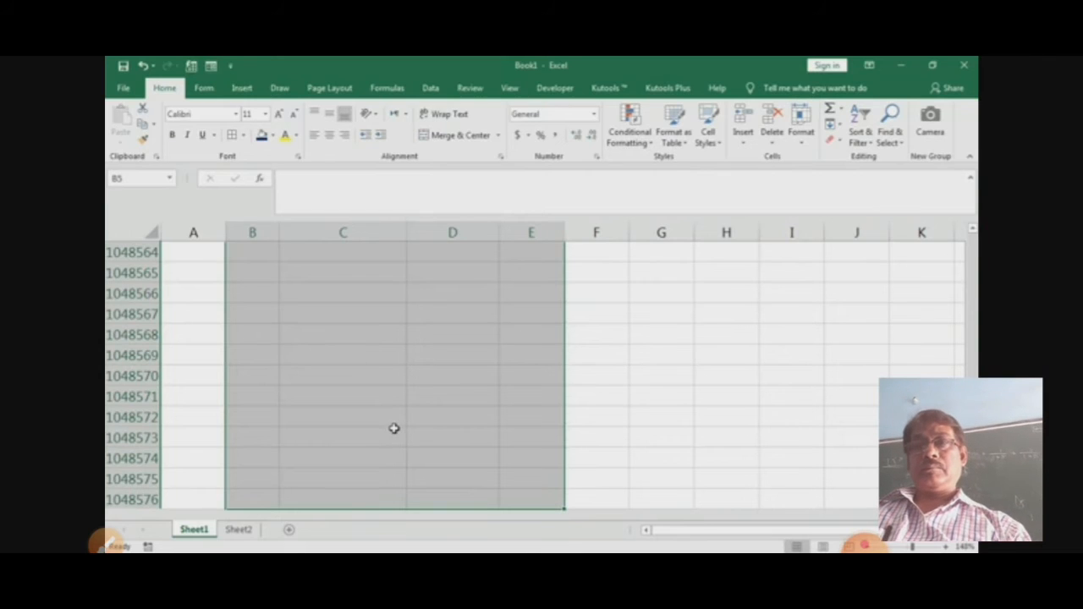
scroll(394, 428, up, 1)
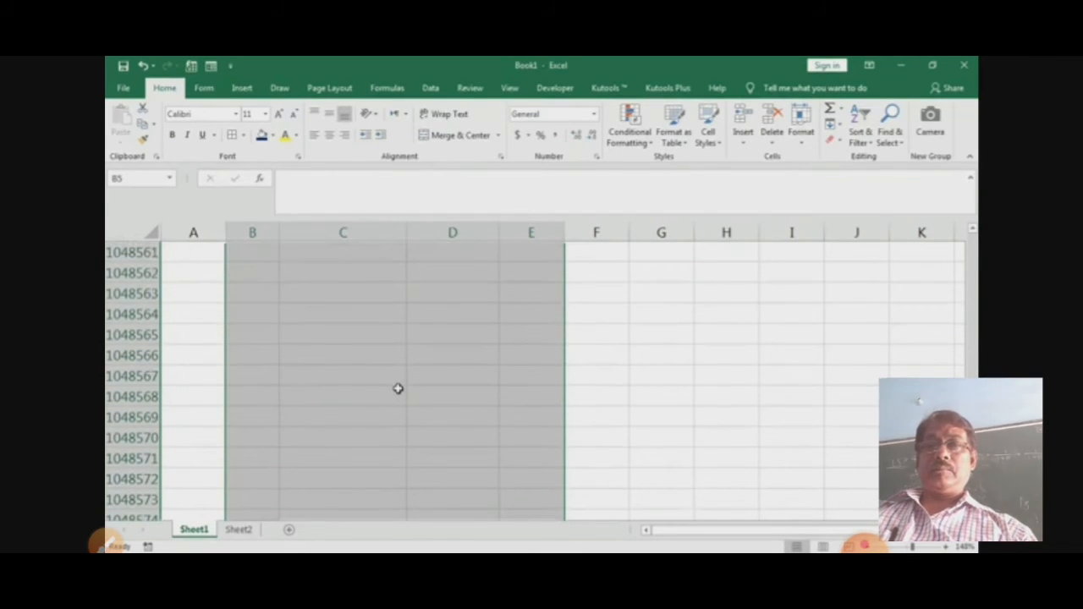
Undo the deletion of the serial numbers and drop the selection of columns B to E
key(ctrl+z)
key(ctrl+q)
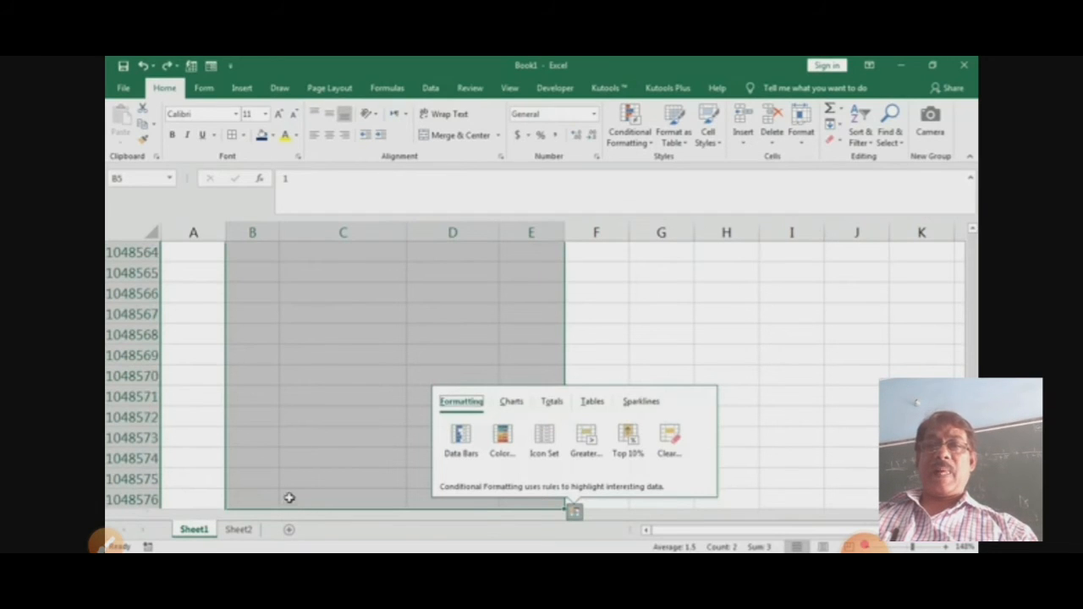
click(266, 449)
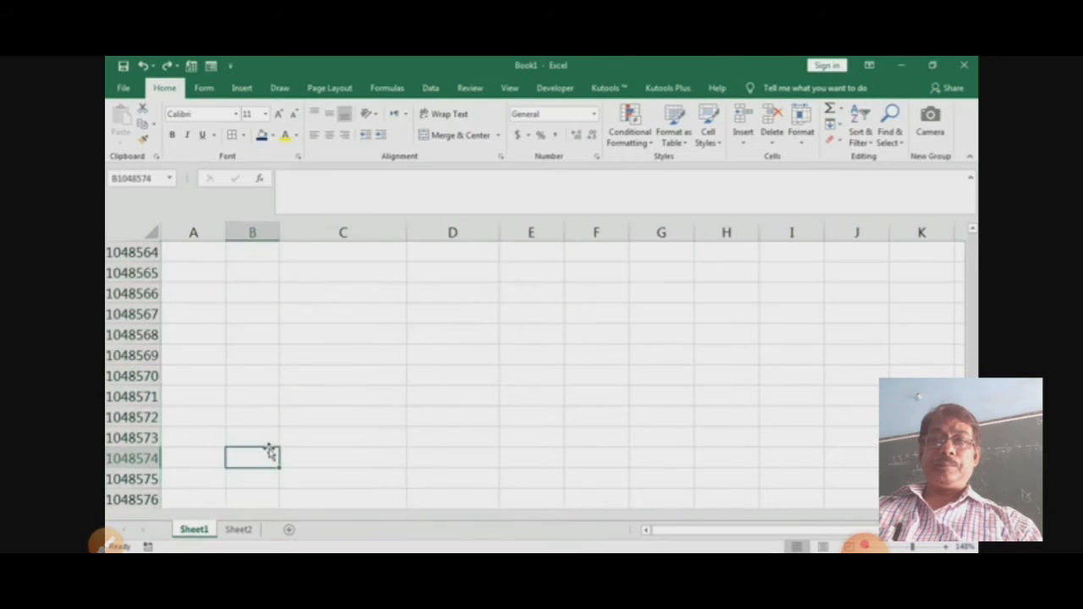
Return to the table and delete the serial numbers in cells B5:B6, leaving B5 selected
key(ctrl+Up)
key(Up)
key(Up)
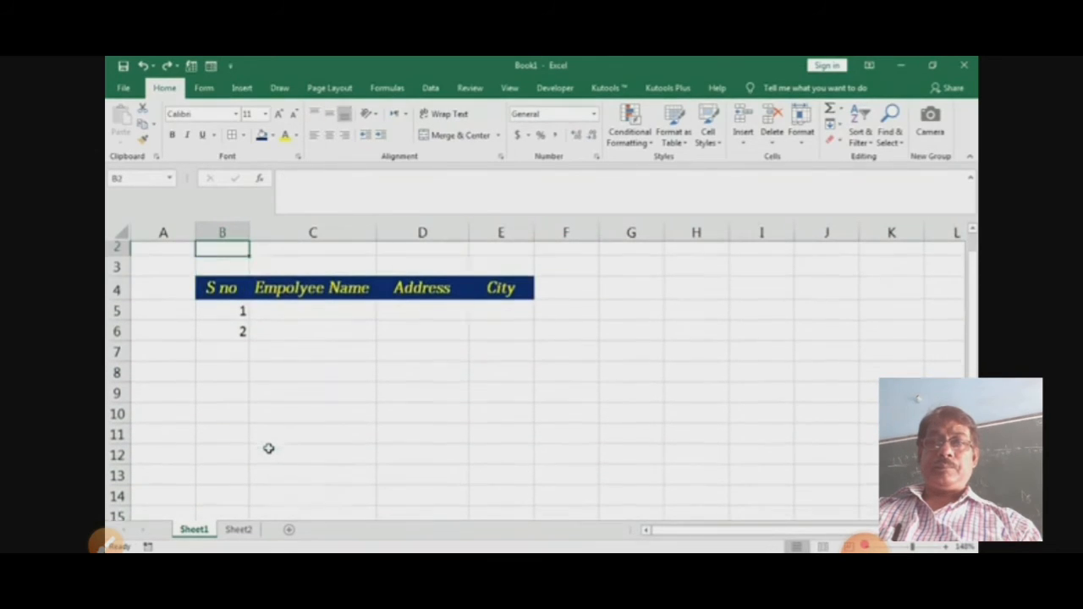
key(Down)
key(shift+Down)
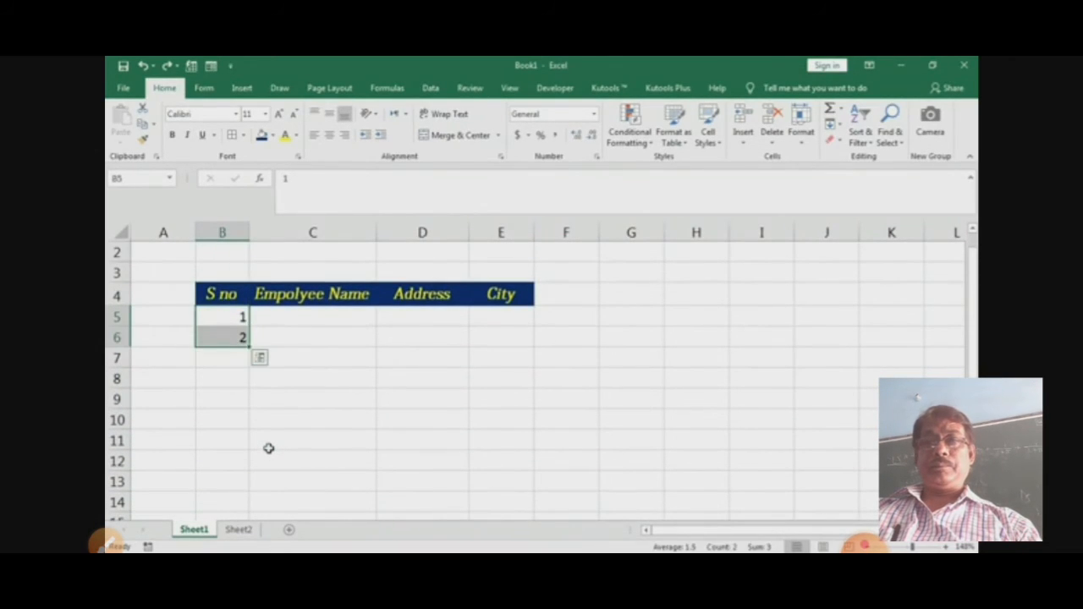
key(Delete)
key(Up)
key(Down)
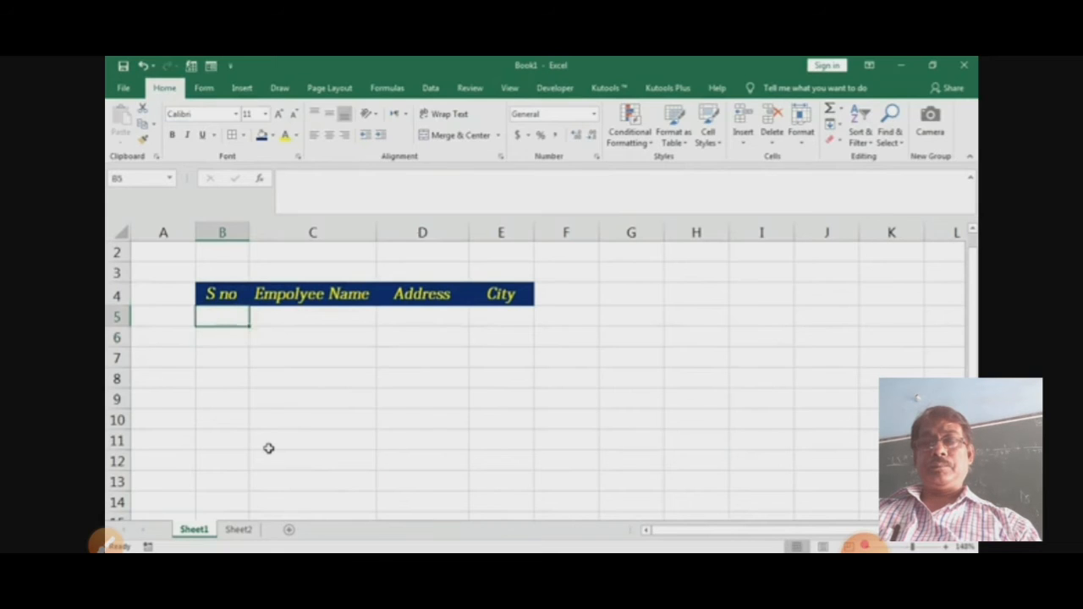
Select columns B to E from row 5 down to the last row of the sheet
key(shift+Right)
key(shift+Right)
key(shift+Right)
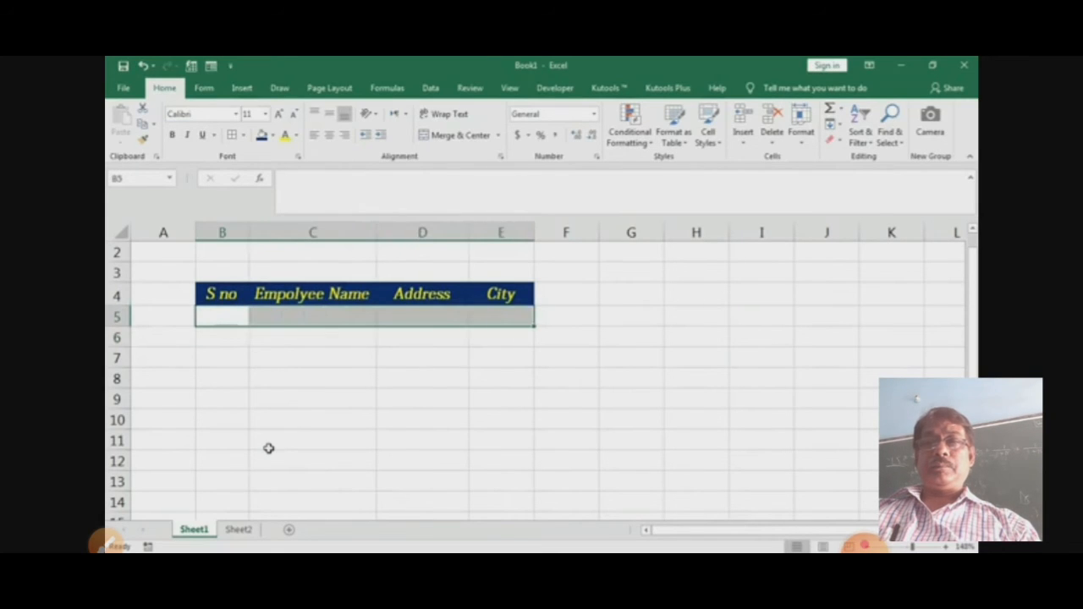
key(ctrl+shift+Down)
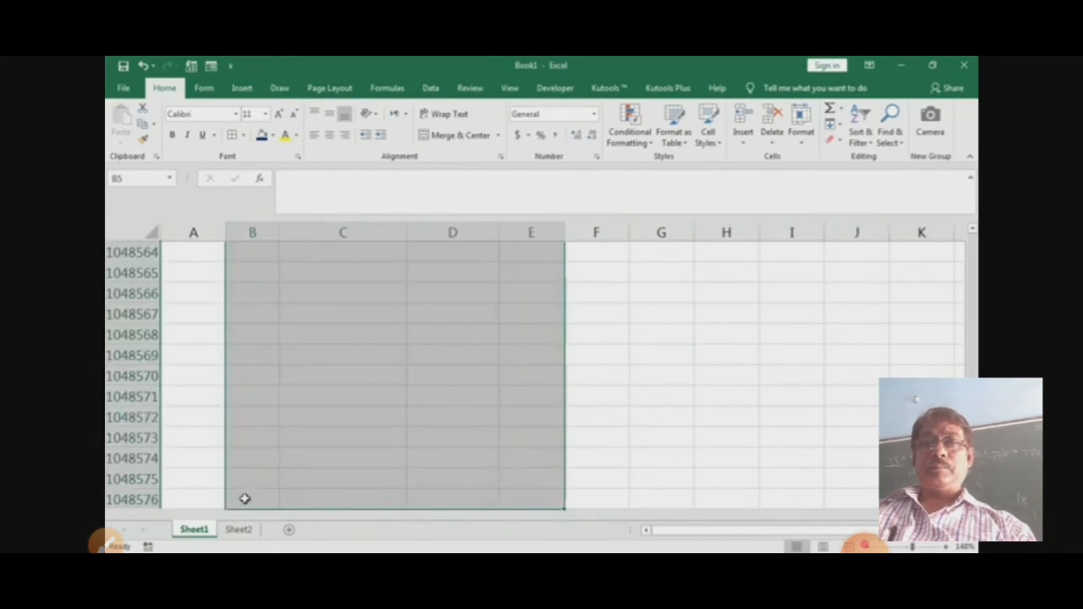
click(629, 127)
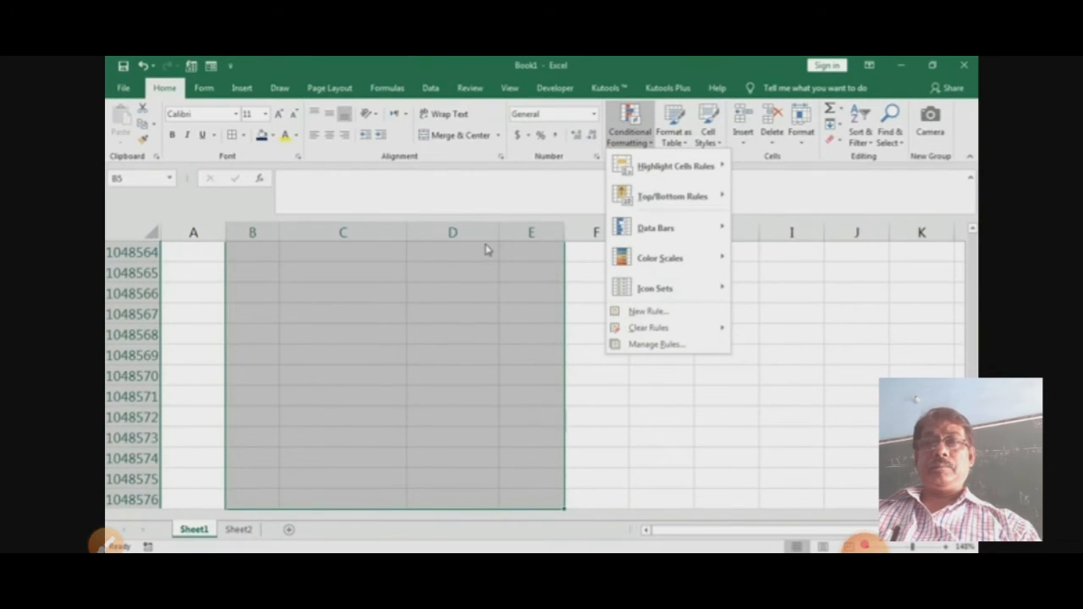
click(637, 314)
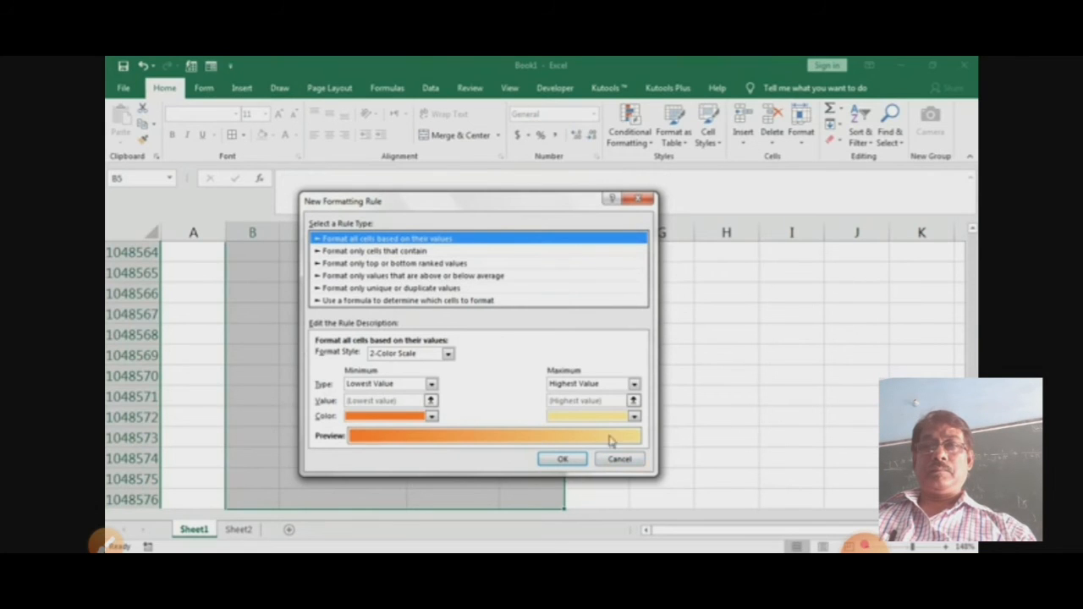
click(644, 199)
Start a new rule in the Conditional Formatting Rules Manager that uses a formula to determine which cells to format
click(630, 139)
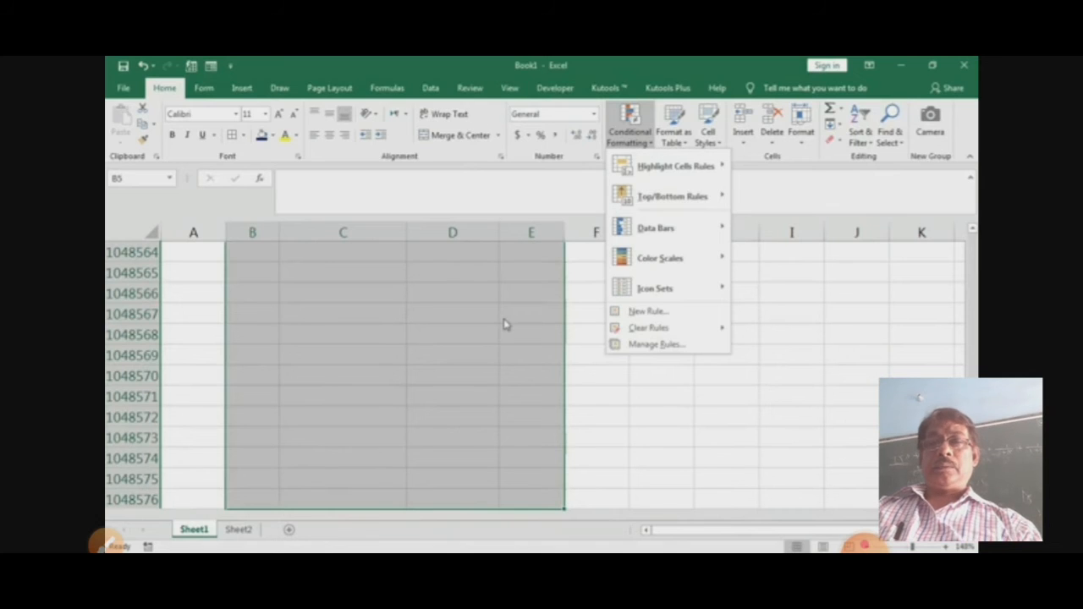
click(644, 346)
drag(355, 240, 532, 250)
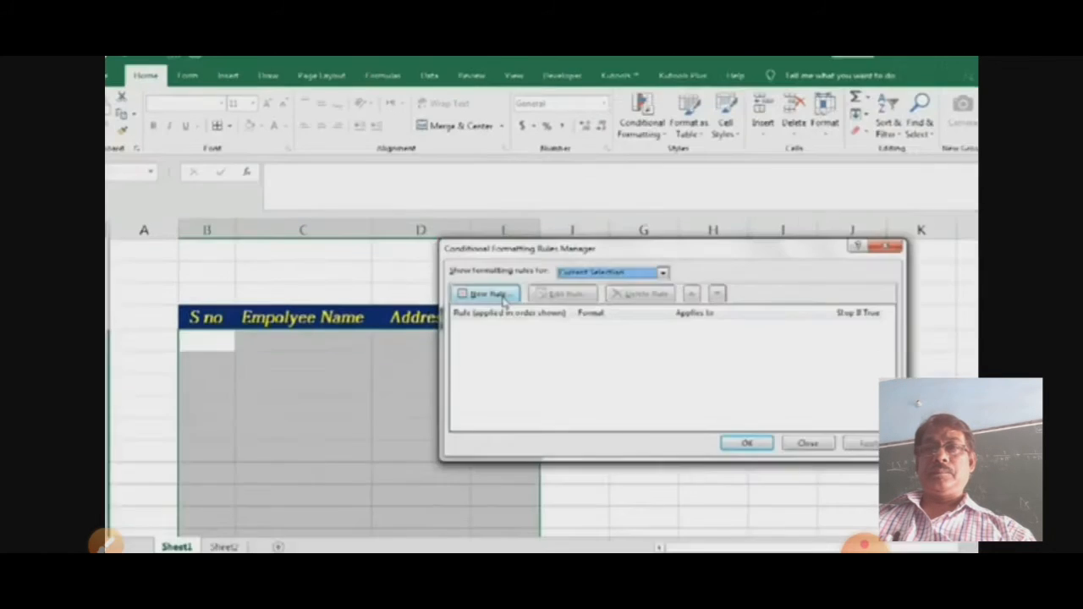
click(545, 315)
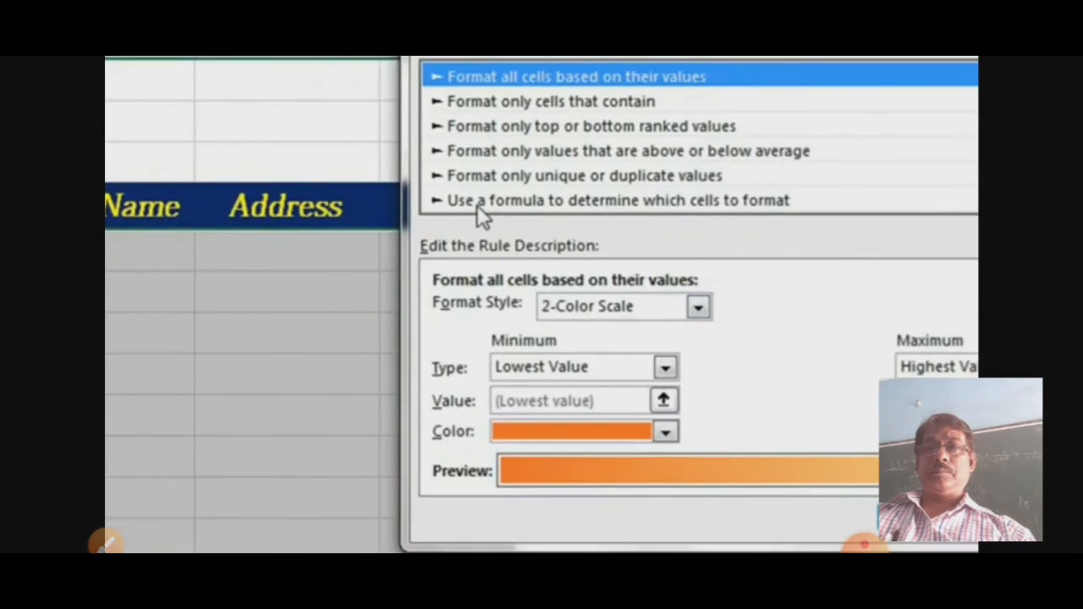
click(476, 205)
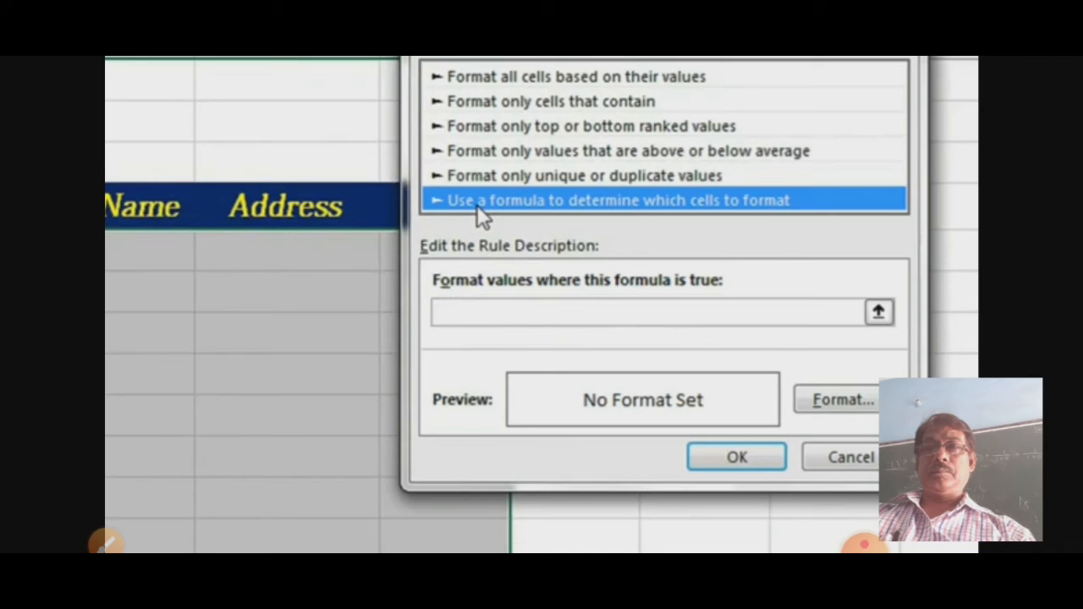
Enter the rule formula =$B5<>"" with the column of B5 locked and its row relative
click(485, 318)
text(=)
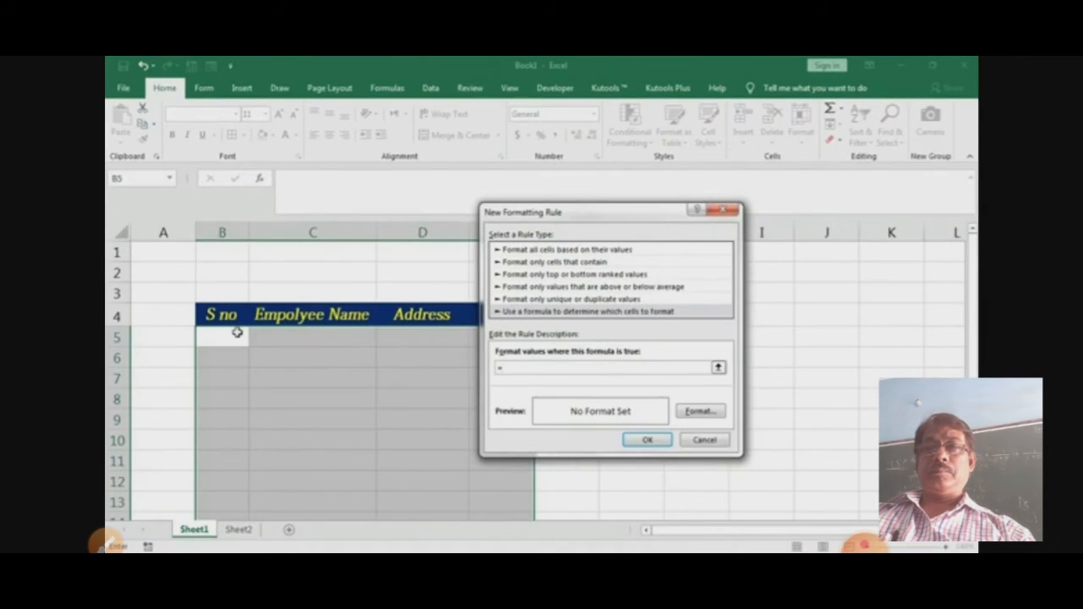
click(216, 330)
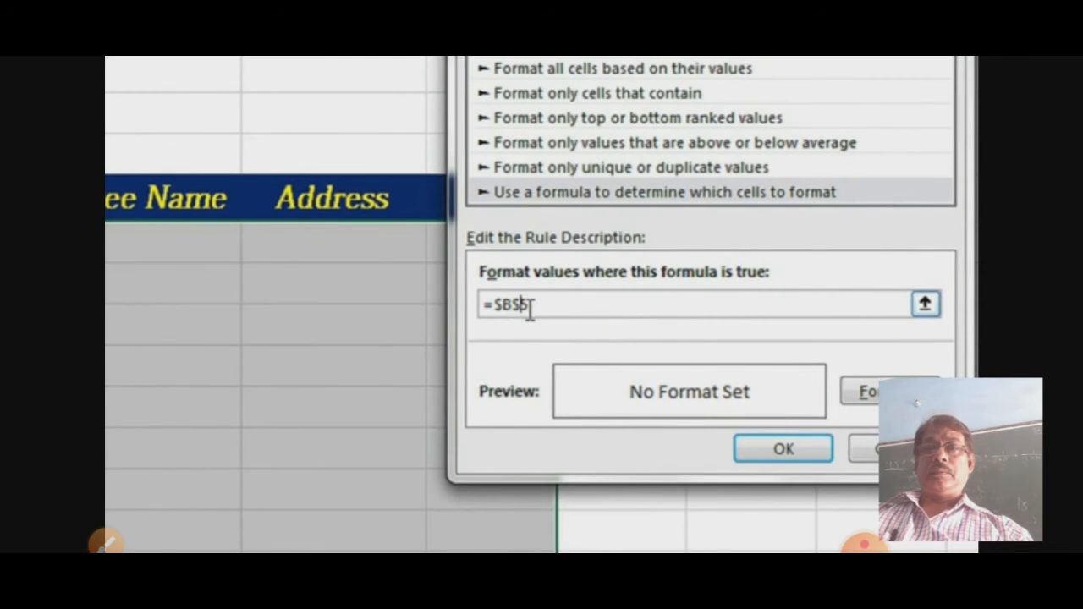
key(BackSpace)
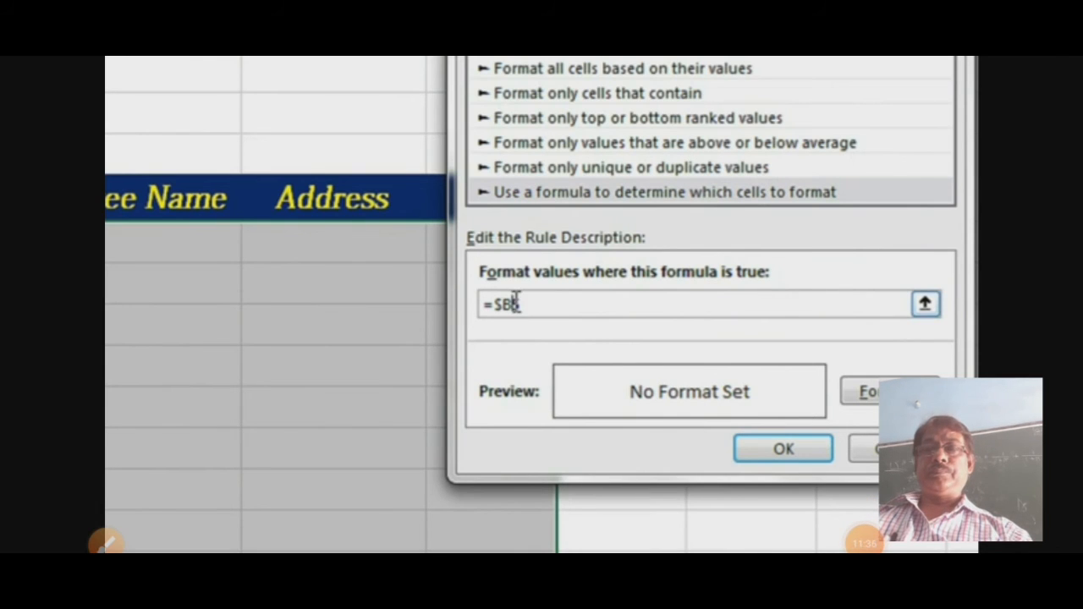
key(BackSpace)
text(5)
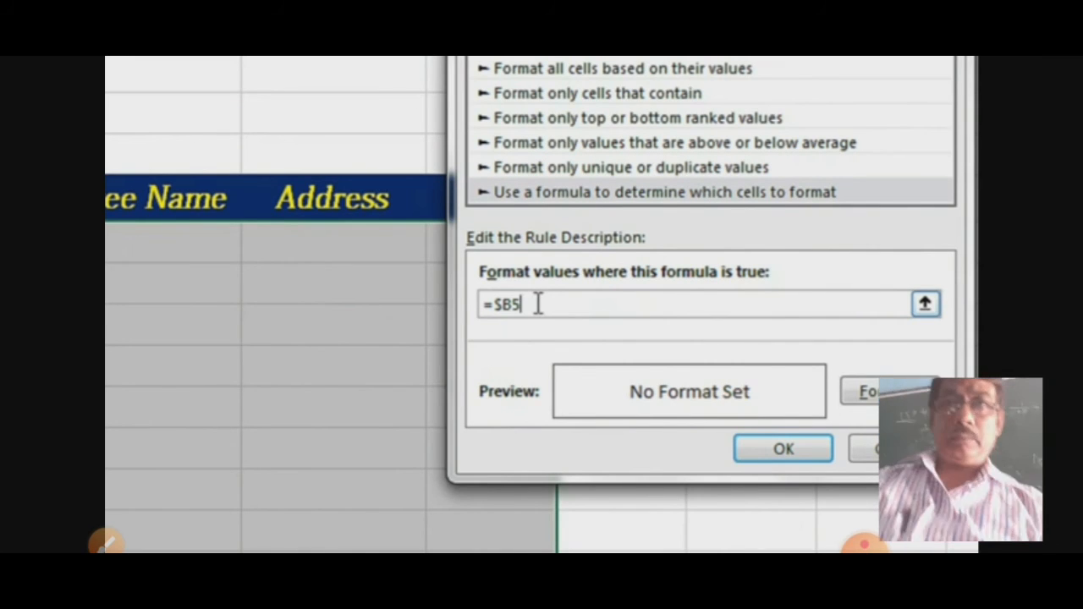
text(<)
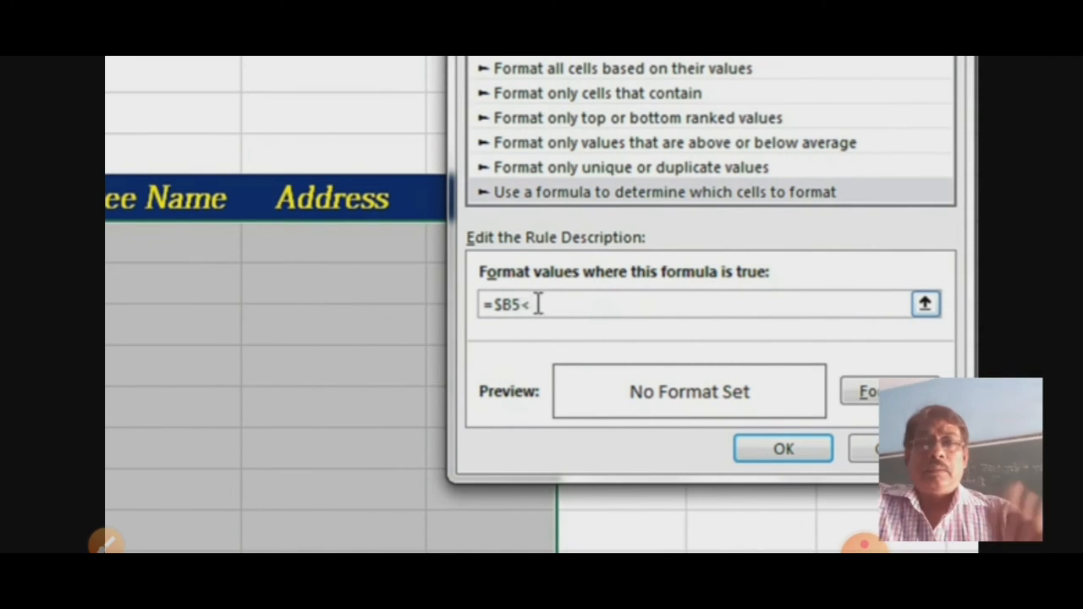
text(>)
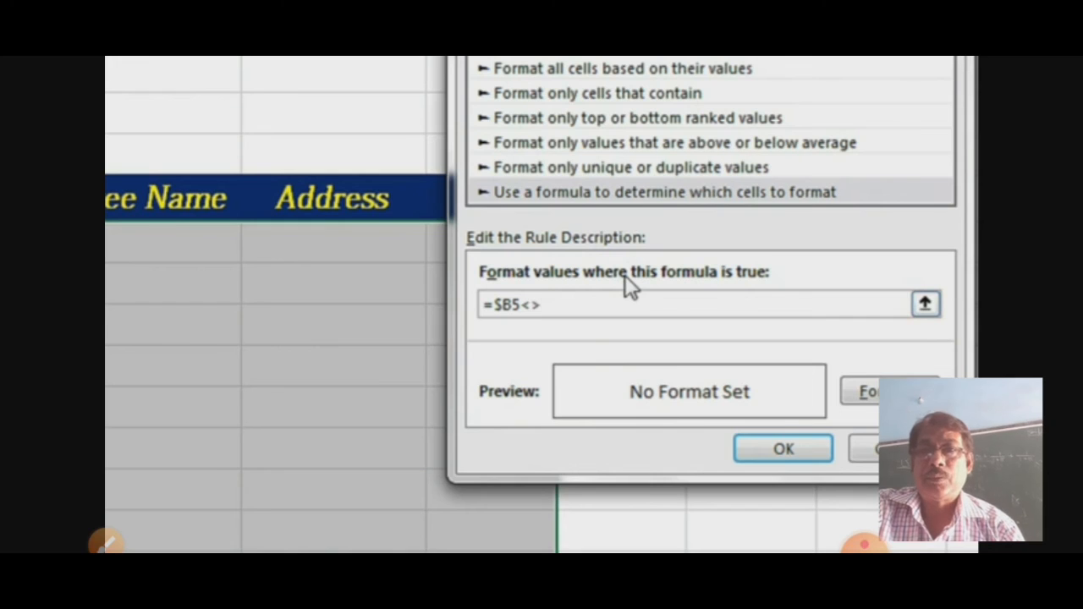
text("")
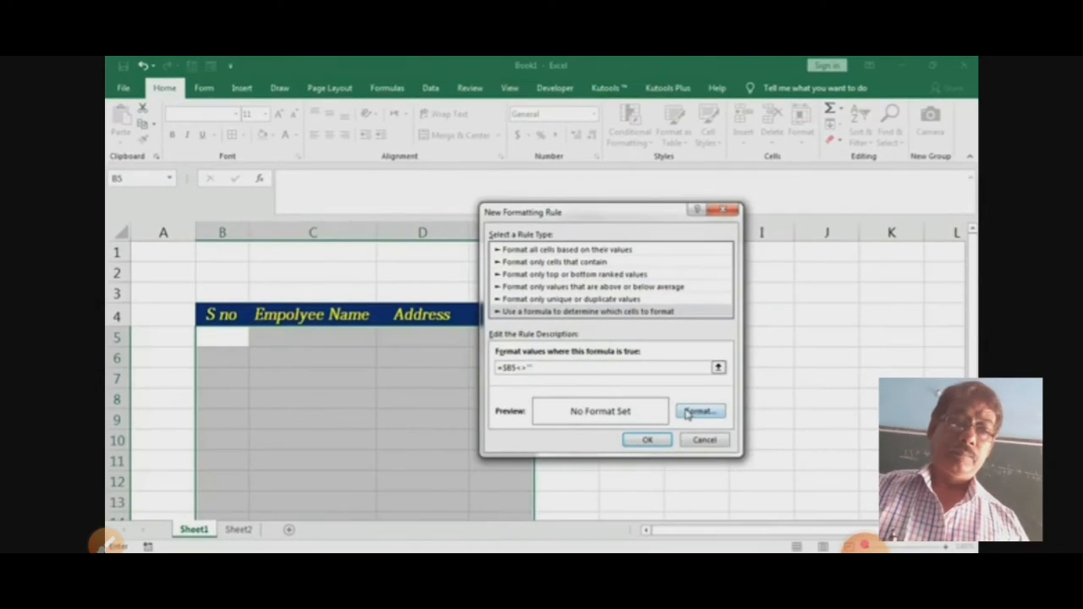
Give the rule an outline border format and apply it to the selected cells
click(687, 413)
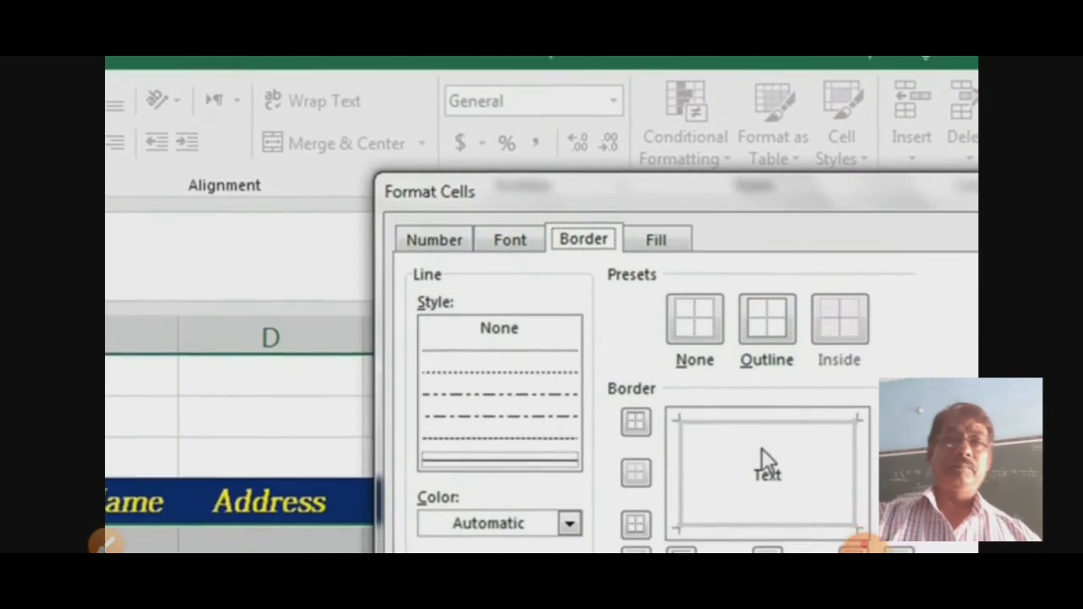
click(748, 326)
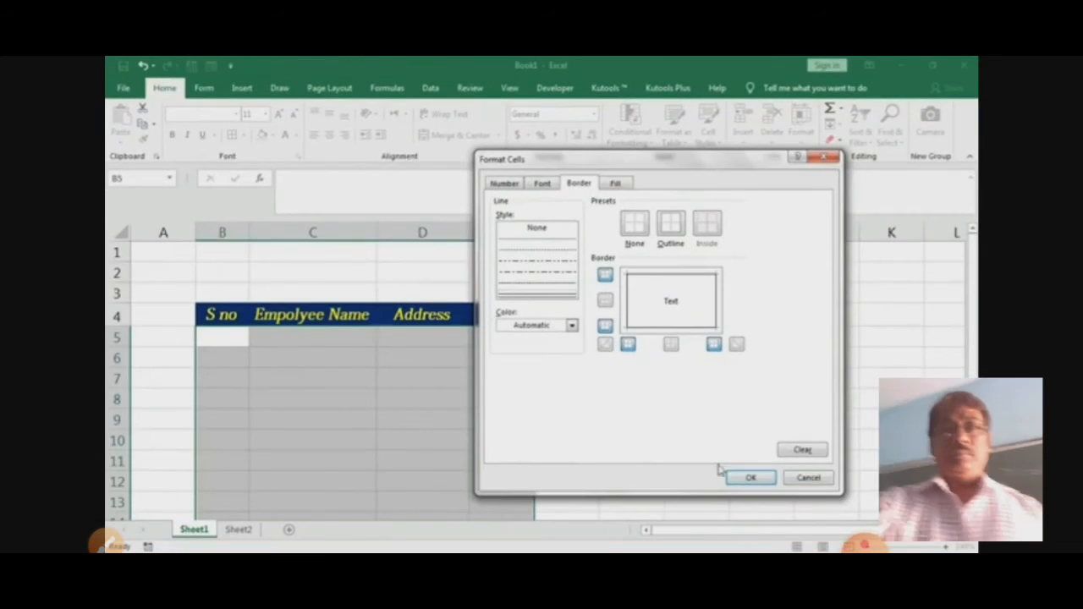
click(737, 477)
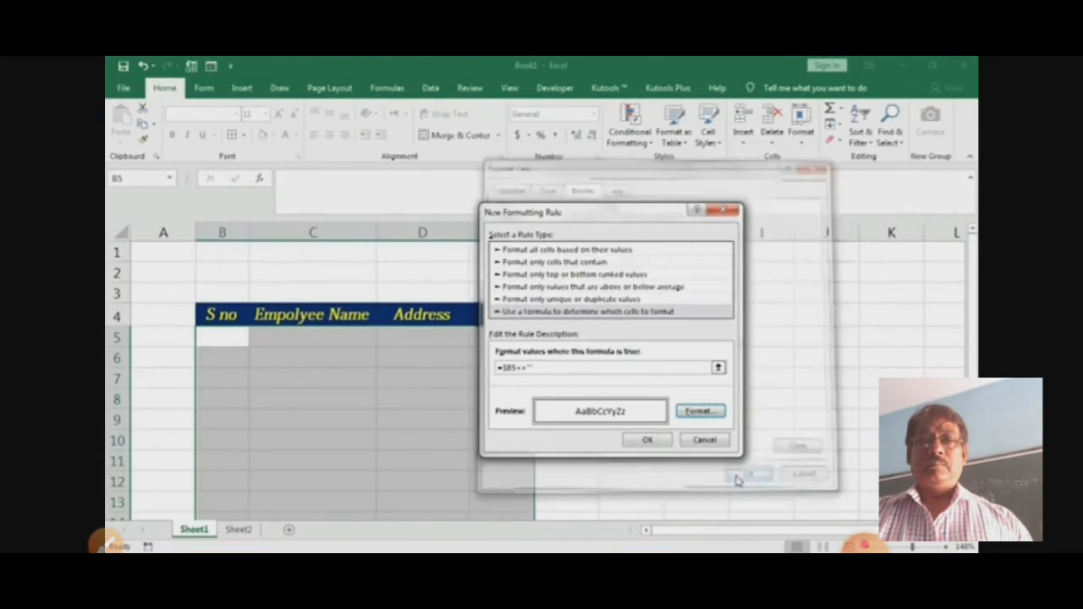
click(659, 439)
click(844, 433)
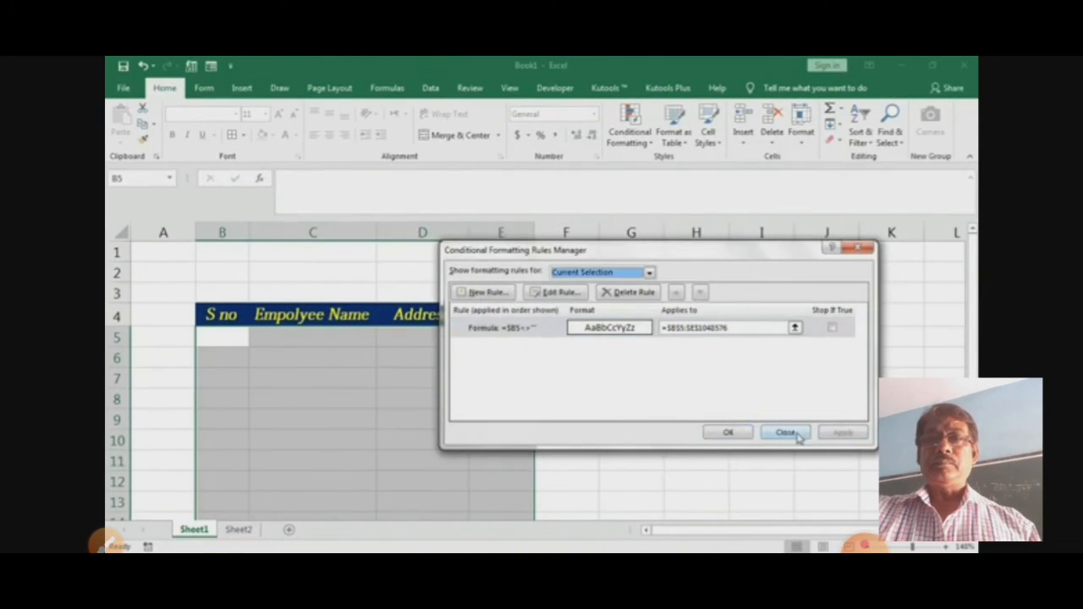
click(728, 432)
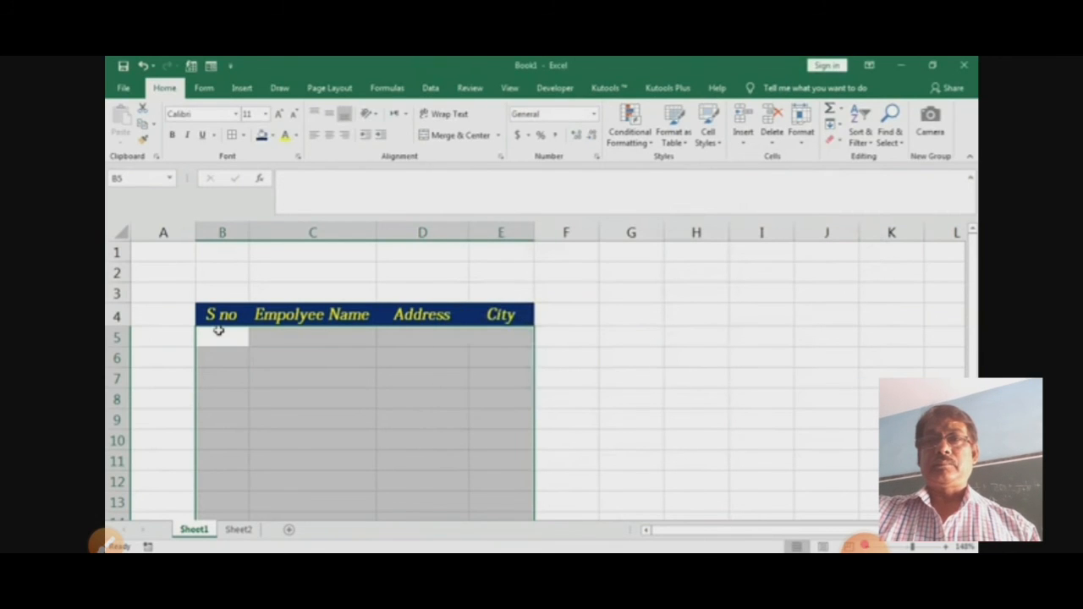
Enter serial number 1 in cell B5 and go through its row before moving to B6
click(218, 332)
text(1)
click(284, 335)
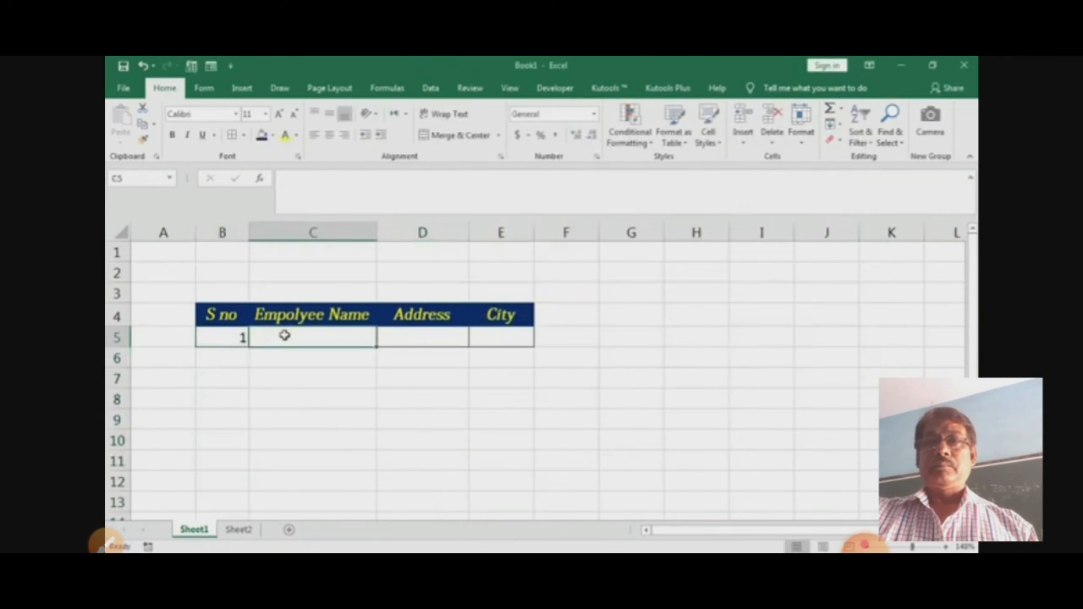
key(Right)
key(Right)
key(Down)
key(Left)
key(Left)
key(Left)
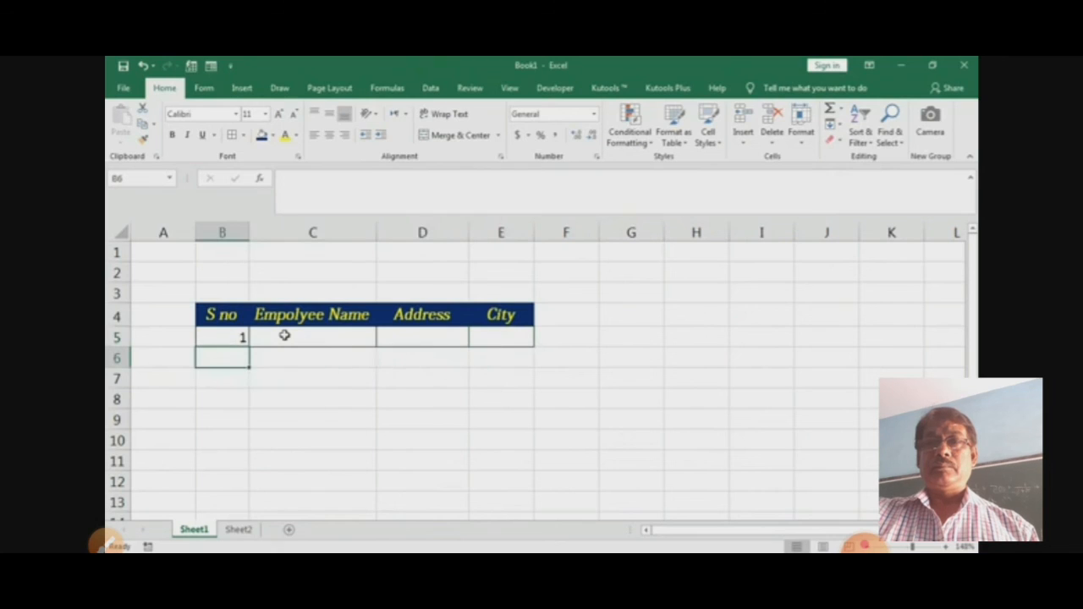
Enter the serial numbers 2 to 8 one below another in cells B6:B12
text(2)
key(Tab)
key(Return)
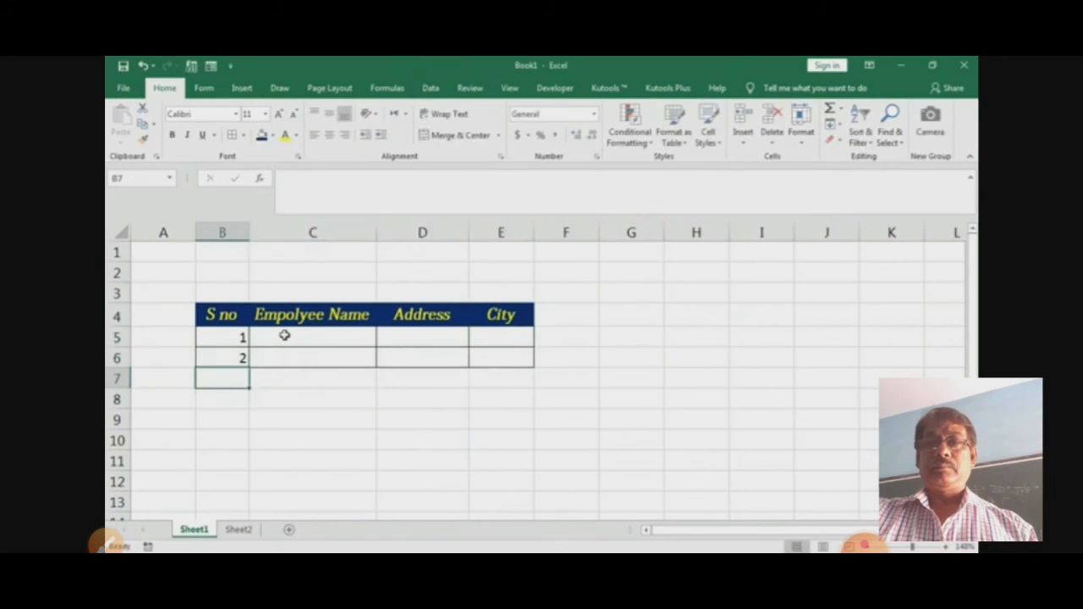
text(3)
key(Return)
text(4)
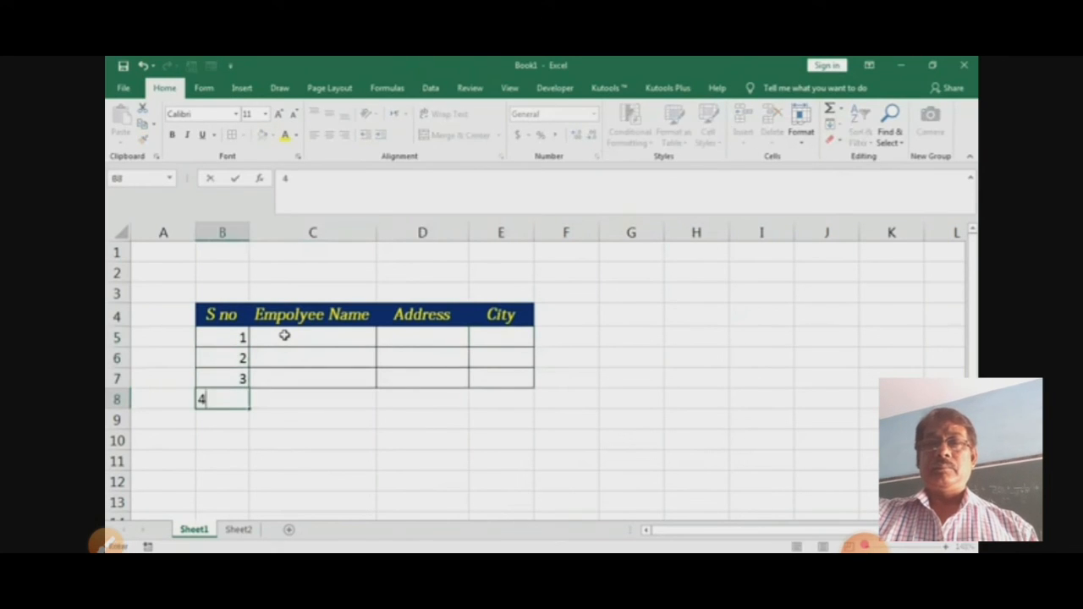
key(Return)
text(5)
key(Return)
text(6)
key(Return)
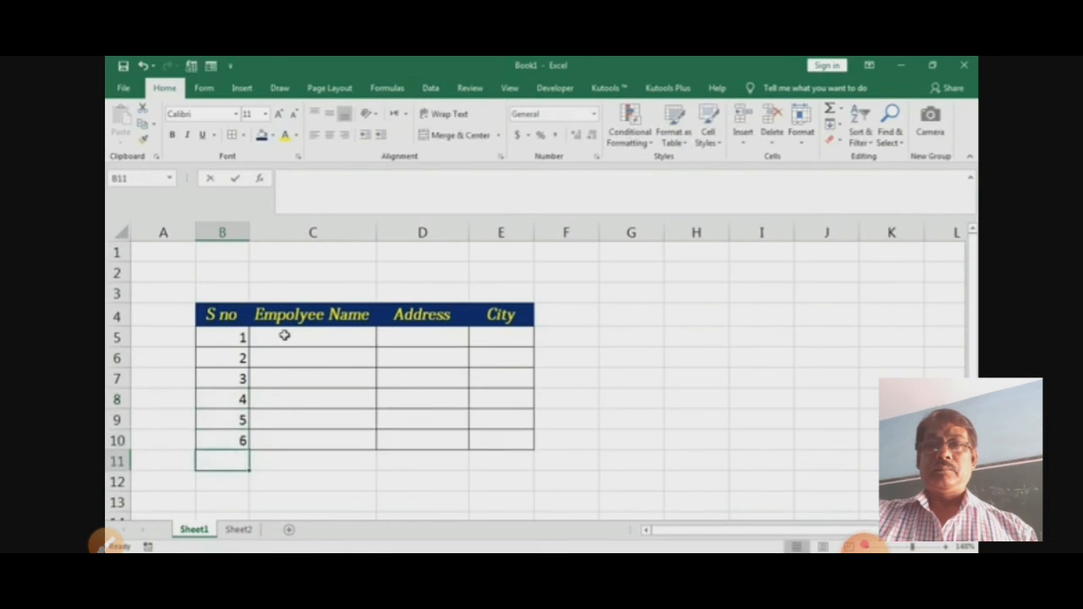
text(7)
key(Return)
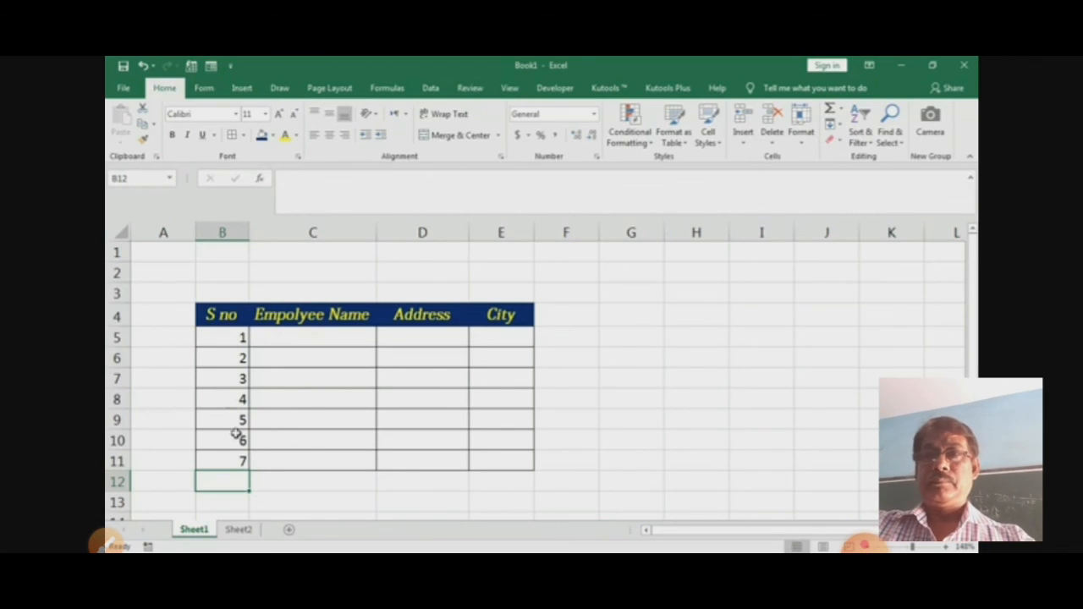
text(8)
key(Return)
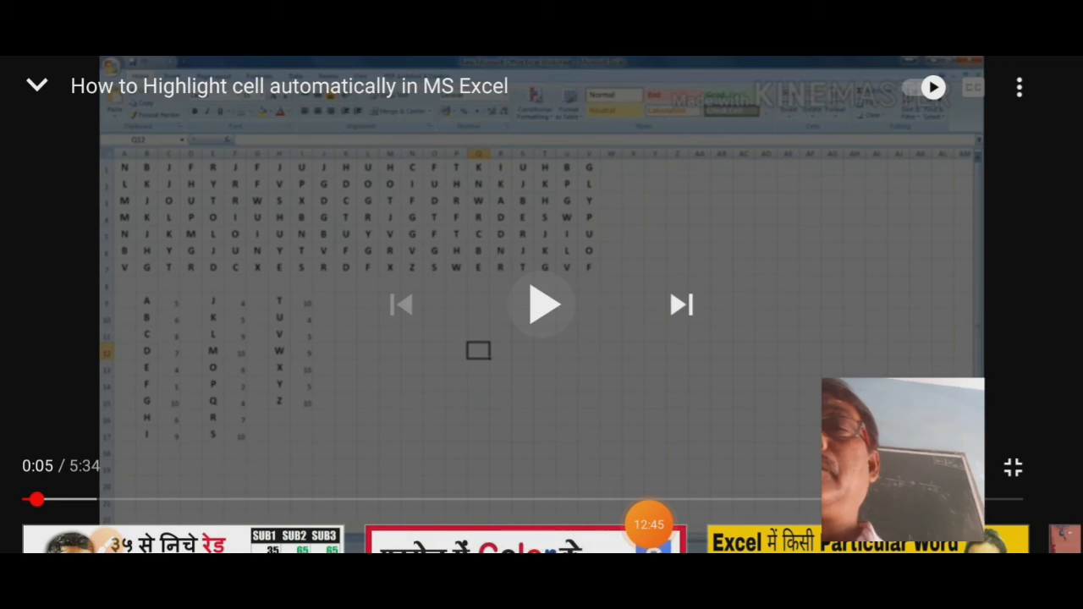
Play the video "How to Highlight cell automatically in MS Excel"
click(541, 304)
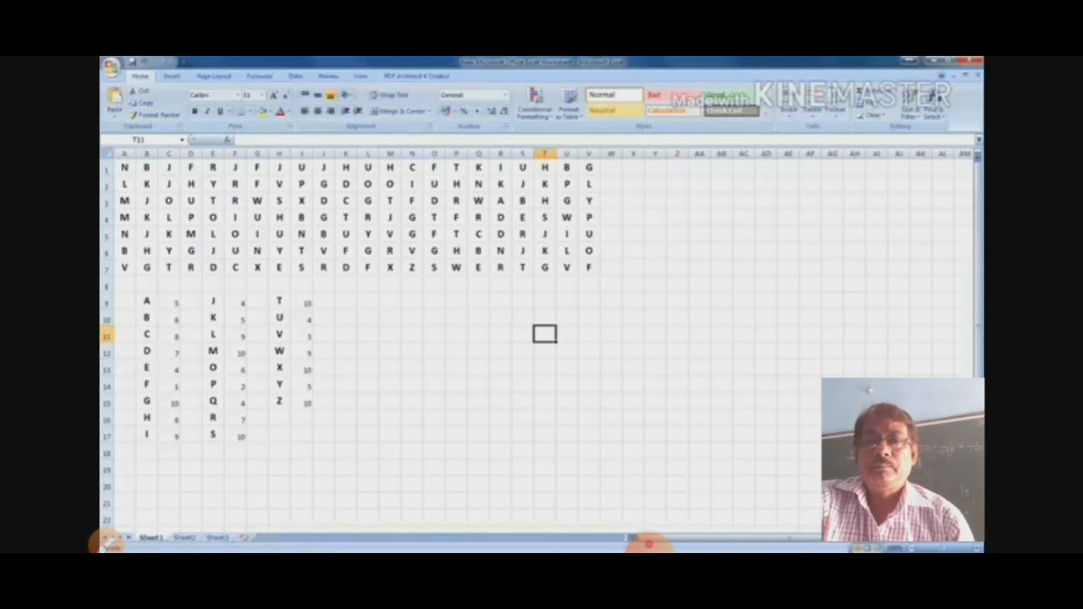
Select the whole worksheet and start a new conditional formatting rule from the rules manager
click(367, 317)
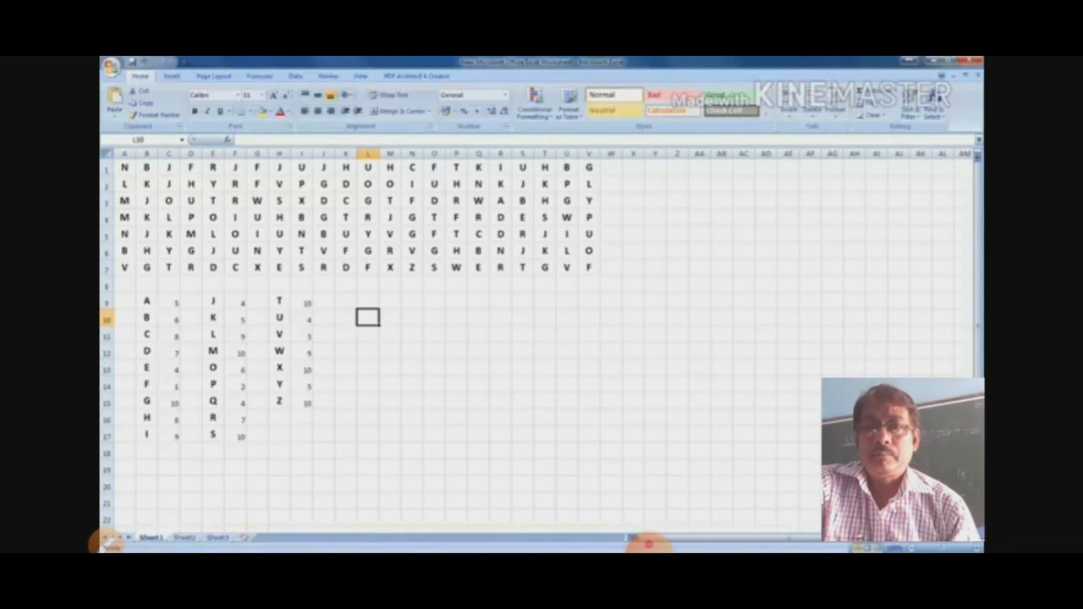
click(107, 153)
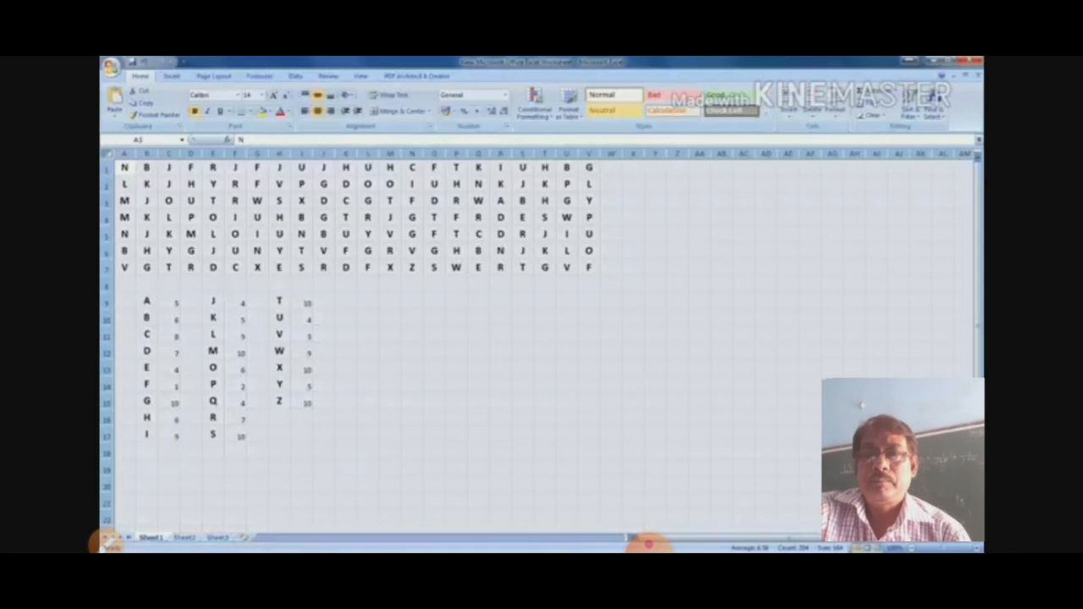
click(534, 104)
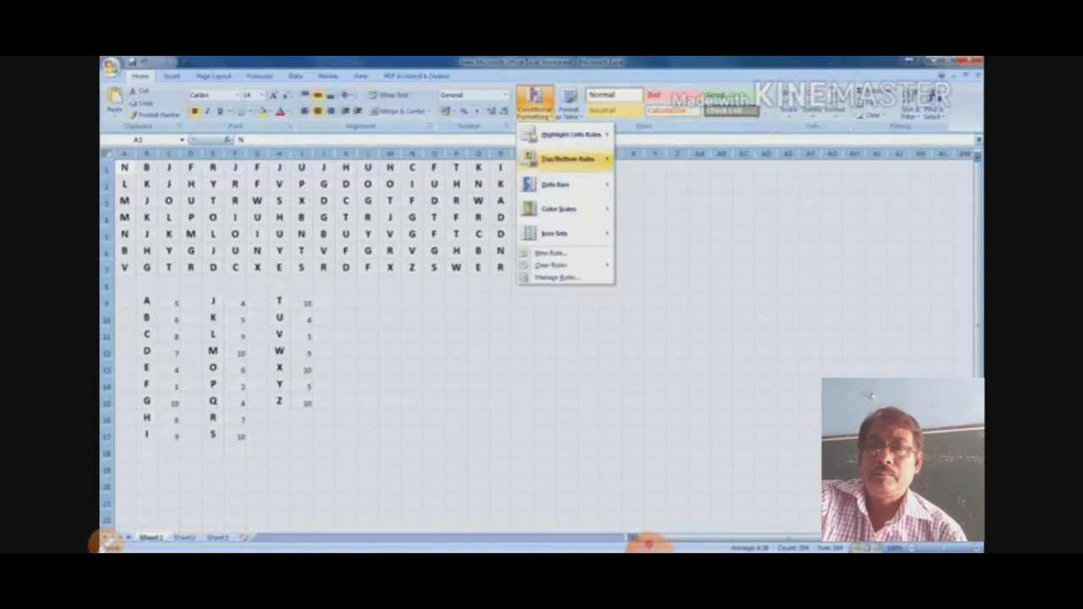
click(555, 278)
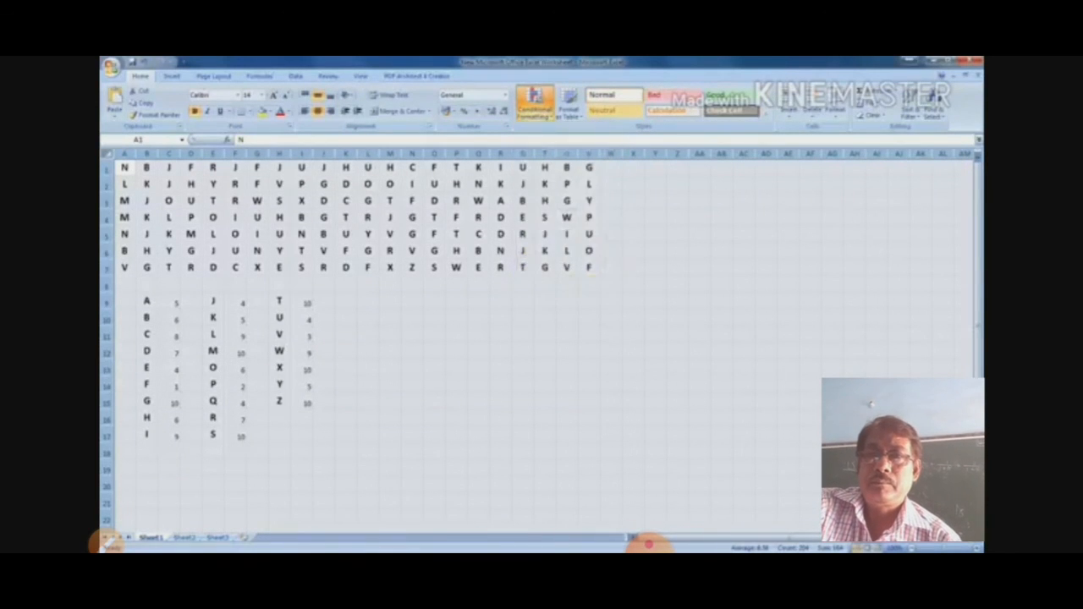
click(403, 251)
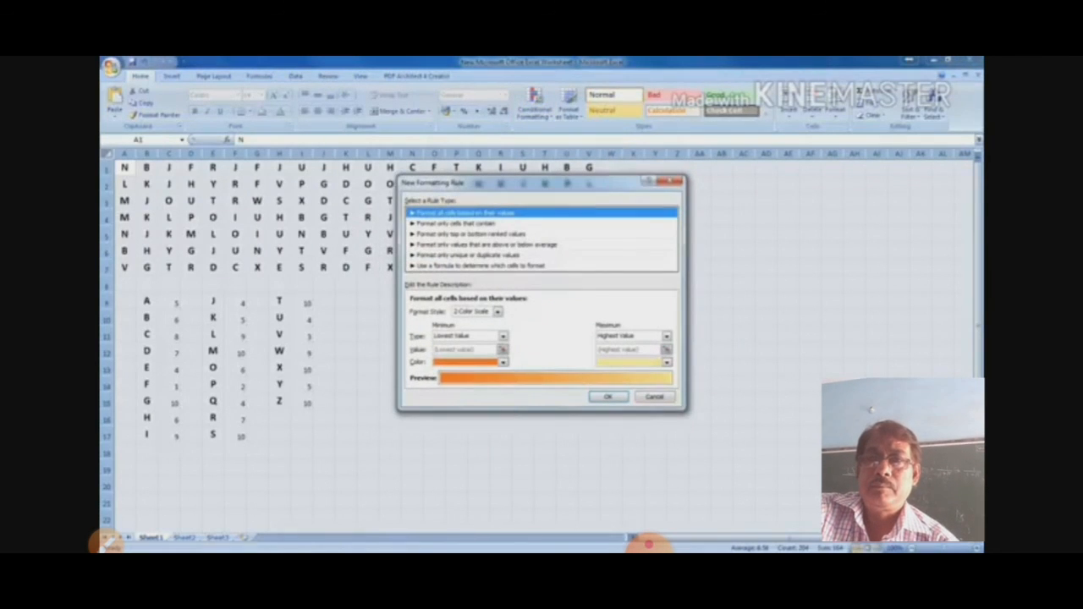
Set the rule to format only cells that contain a cell value equal to U
click(457, 223)
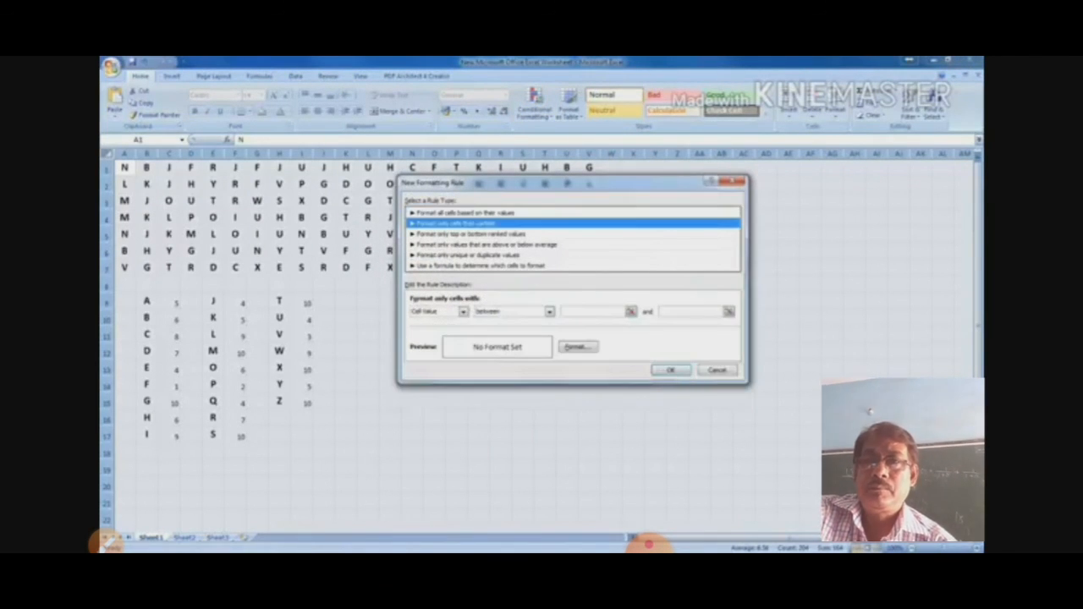
click(549, 311)
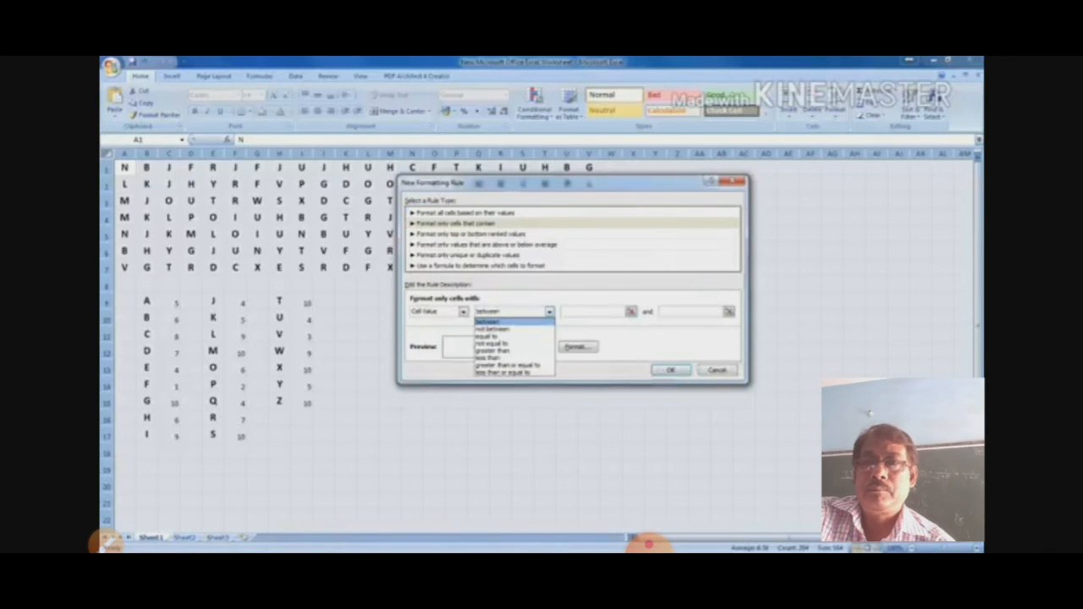
click(499, 336)
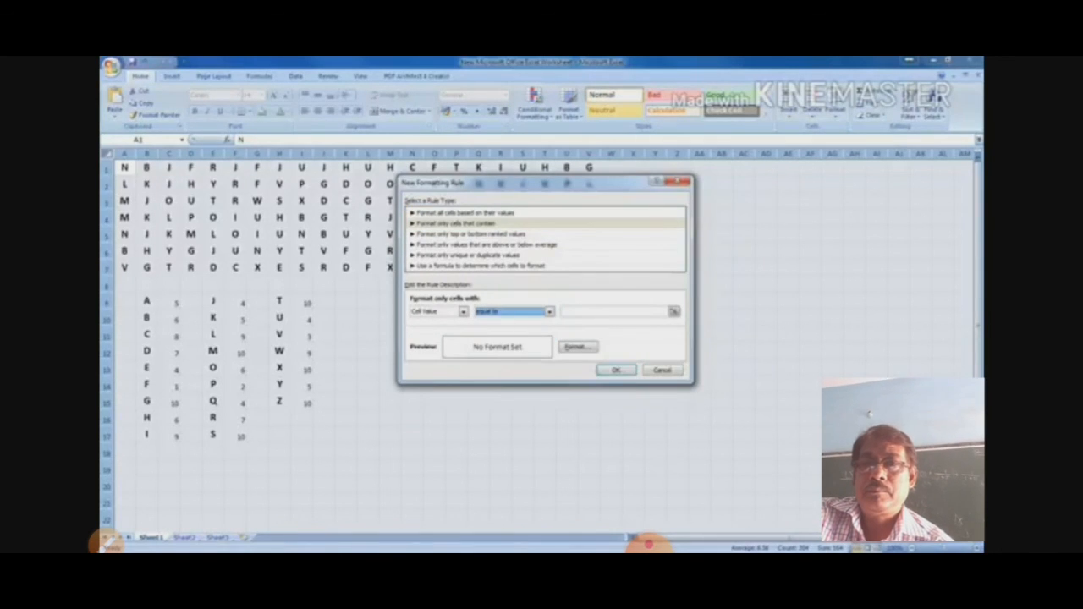
click(592, 311)
text(1)
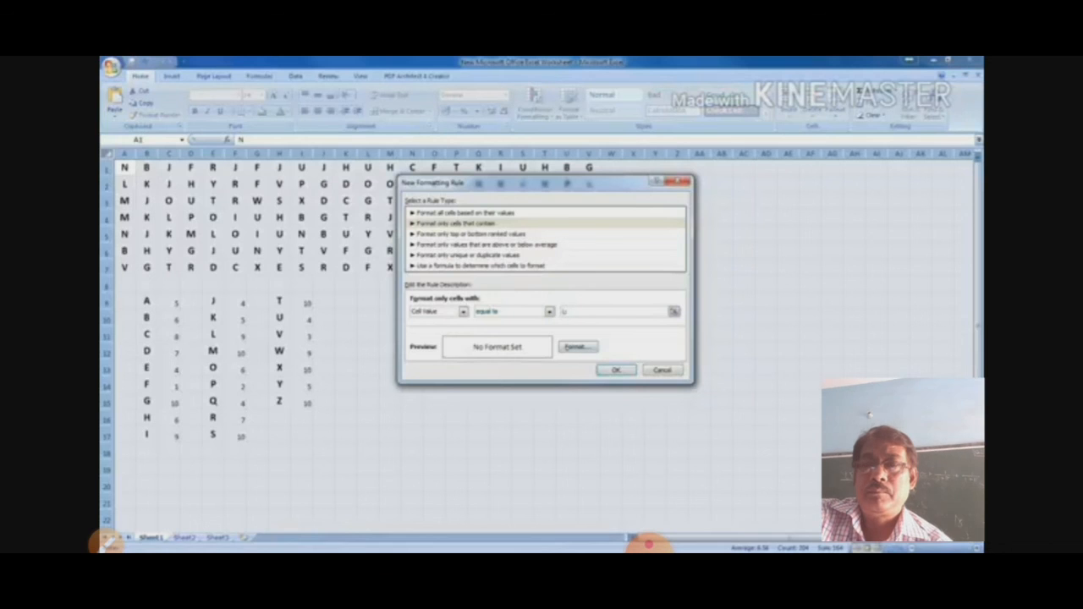
Give the rule a red background fill and apply it to the whole worksheet
click(576, 347)
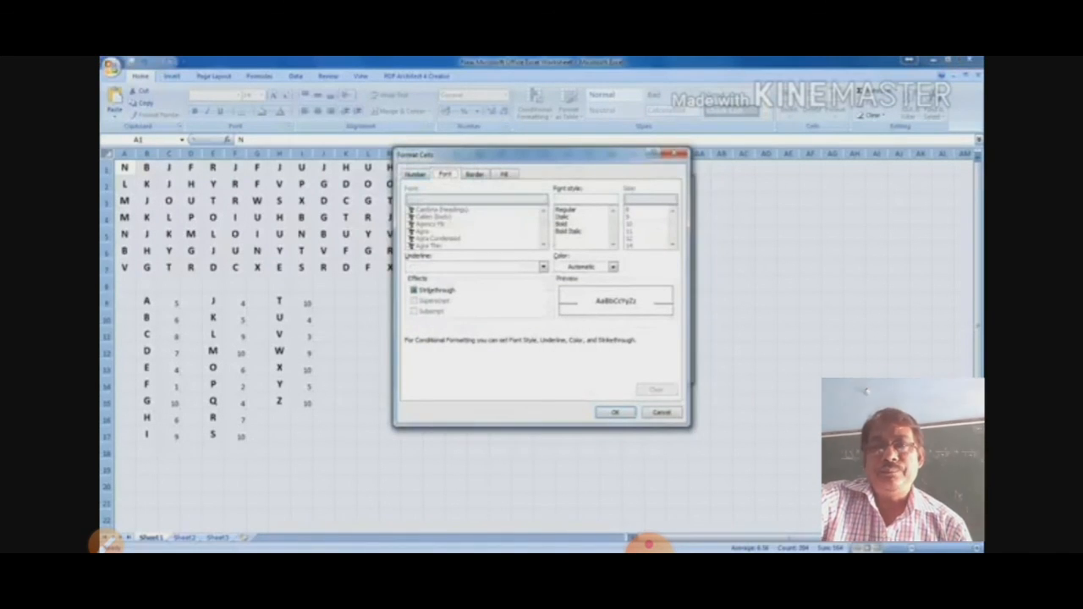
click(504, 173)
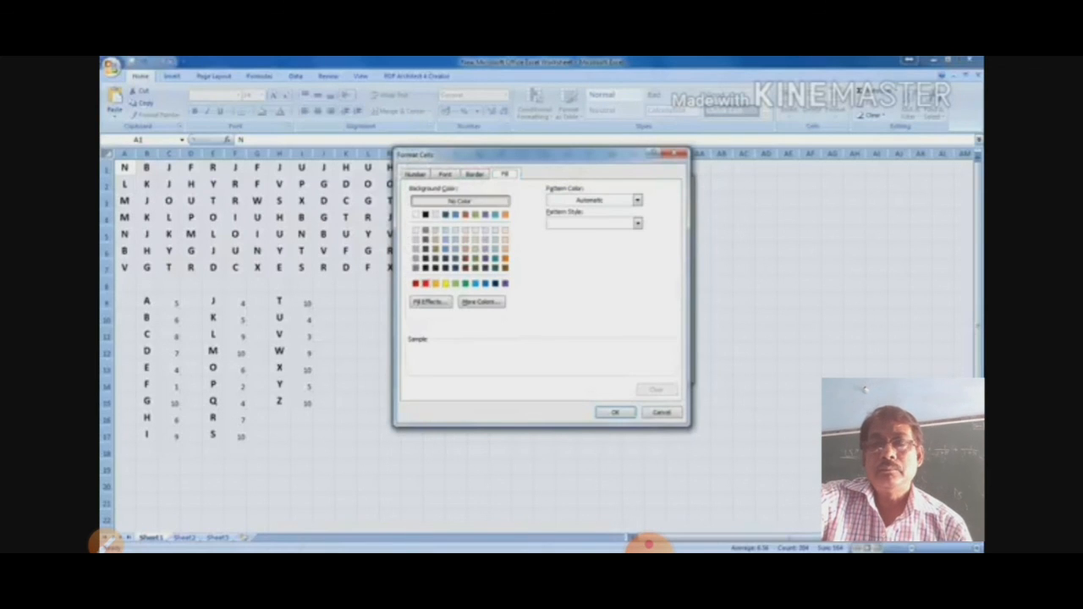
click(424, 282)
click(615, 412)
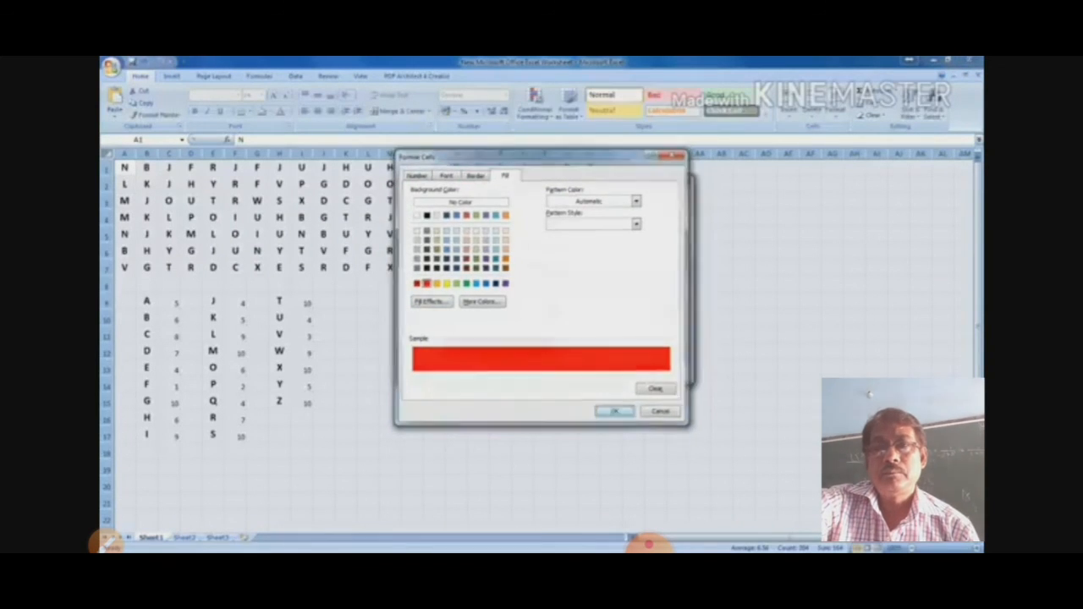
key(Return)
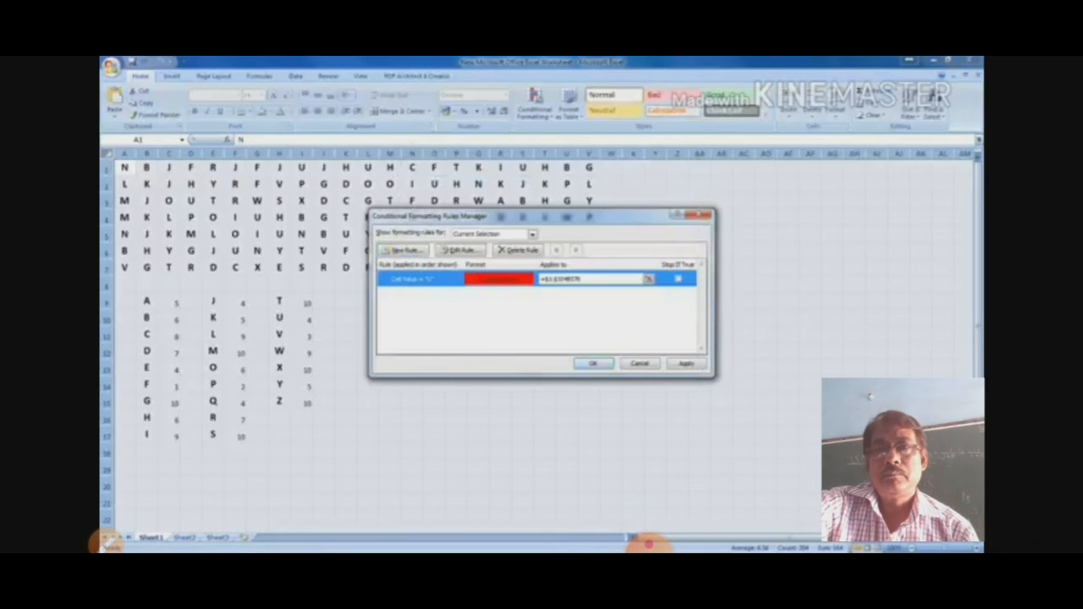
key(Return)
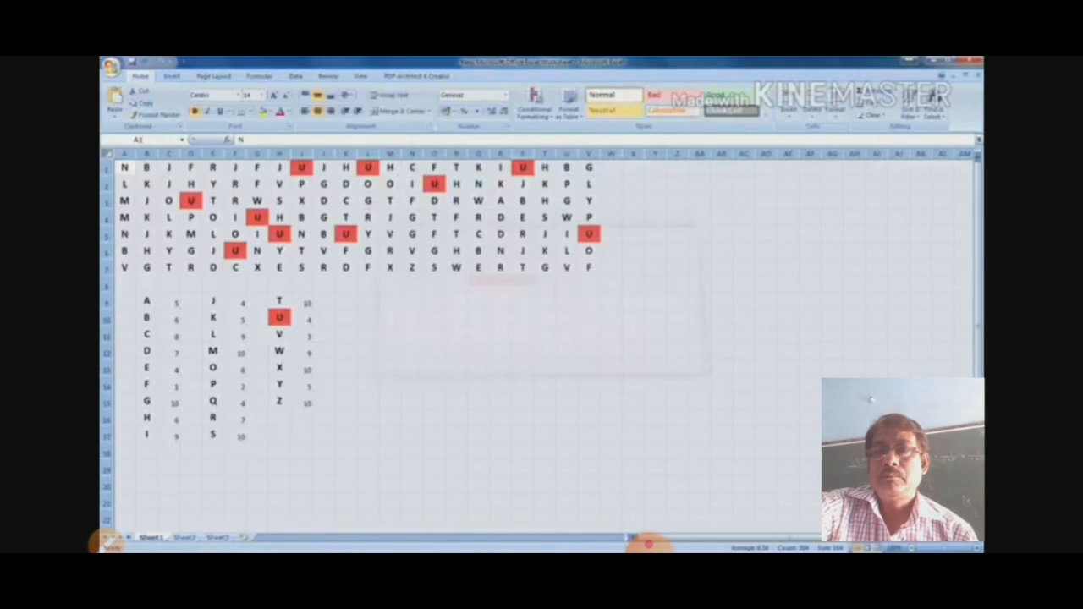
Go through the cells containing U in the letter grid to check their highlighting
click(192, 201)
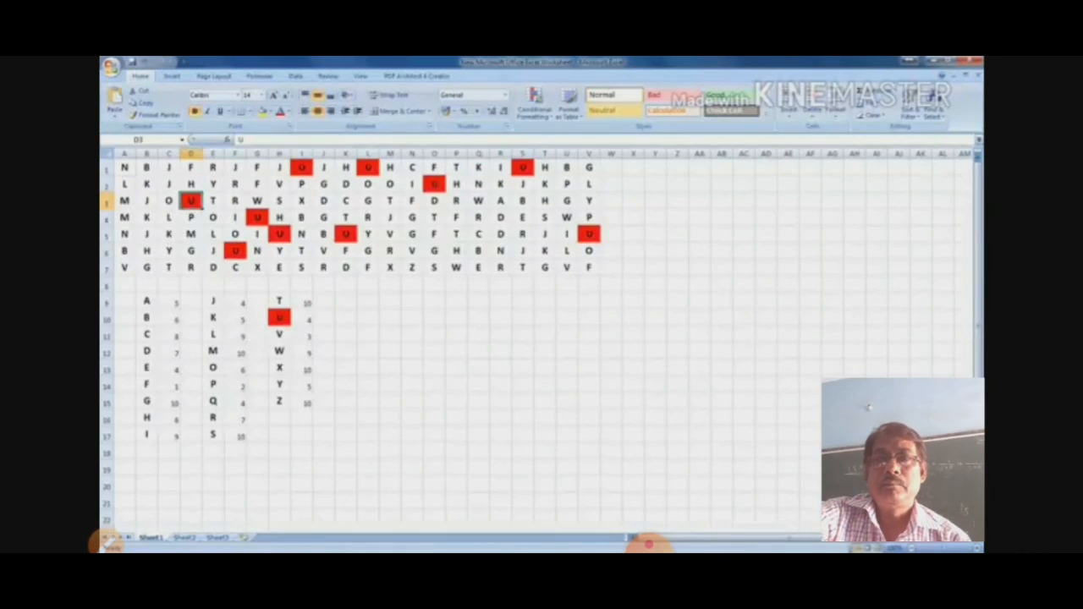
click(257, 217)
click(302, 167)
click(279, 235)
click(235, 251)
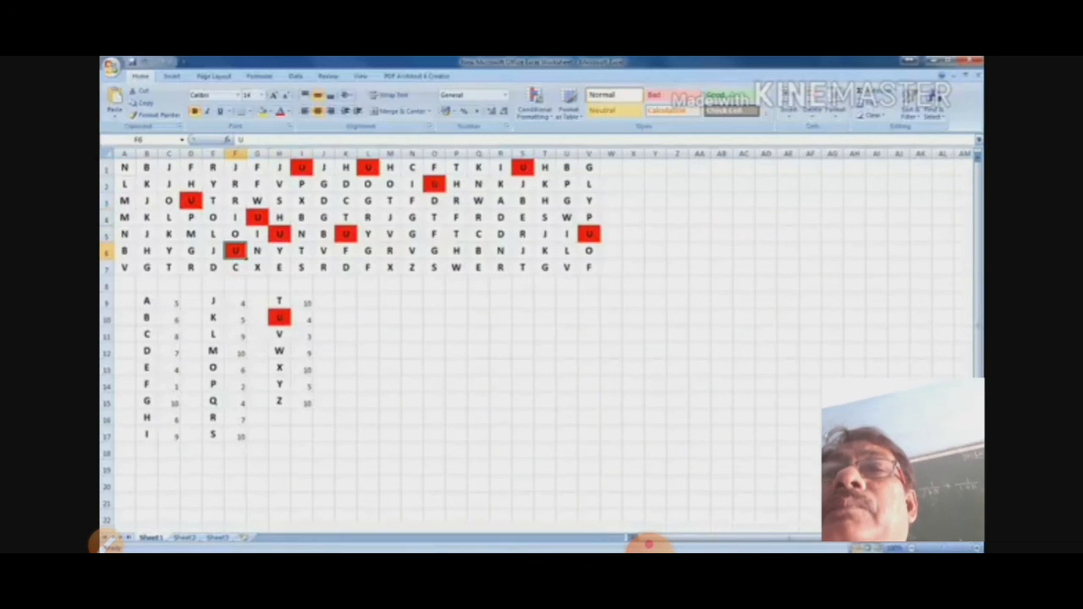
click(345, 235)
click(367, 168)
click(412, 284)
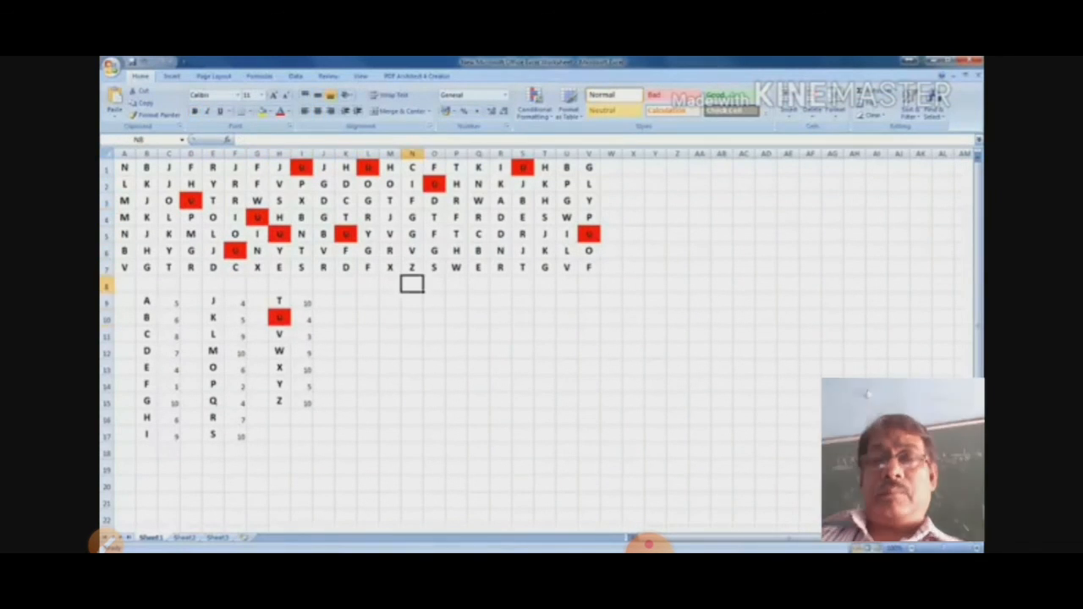
Enter the letter U in the empty cell O9 to test the highlighting rule
click(433, 300)
text(U)
key(Return)
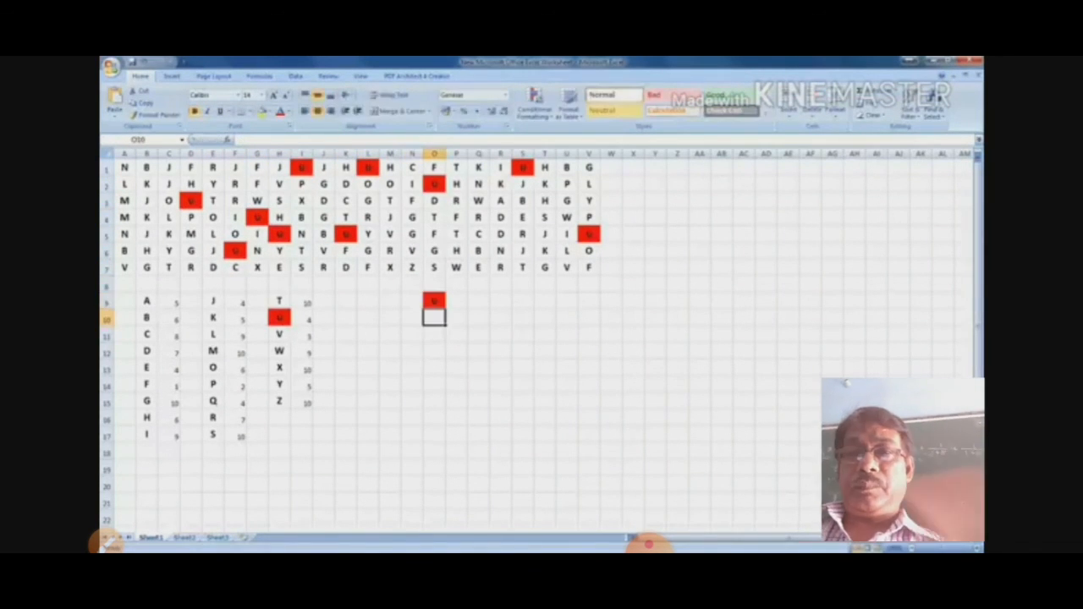